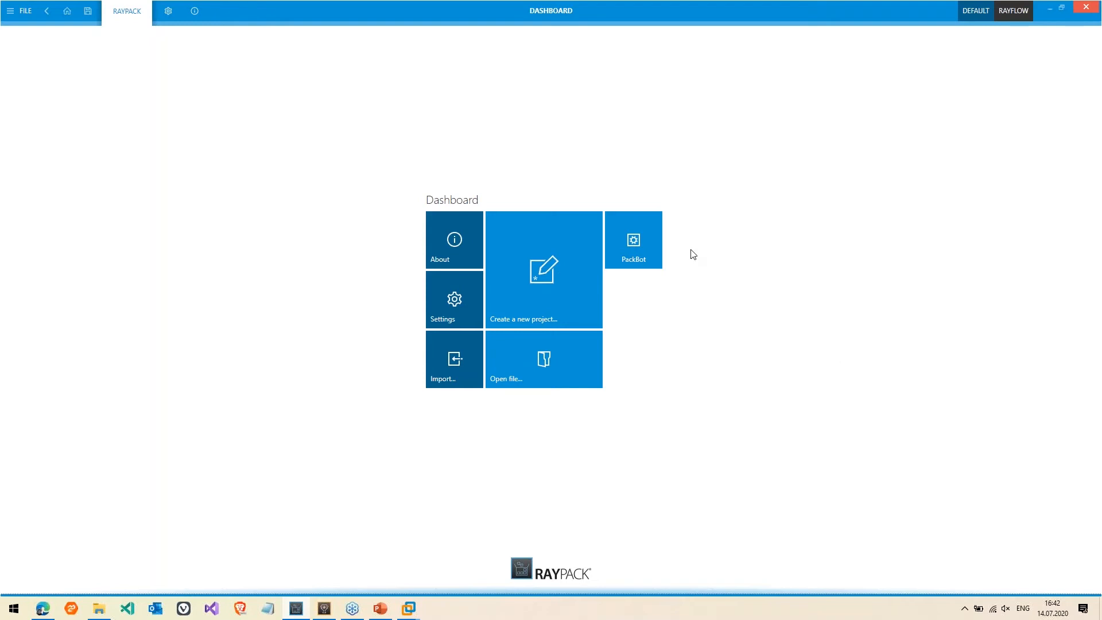
Launch the PackBot wizard from the RayPack Dashboard, opening an empty Packages list
left_click(647, 248)
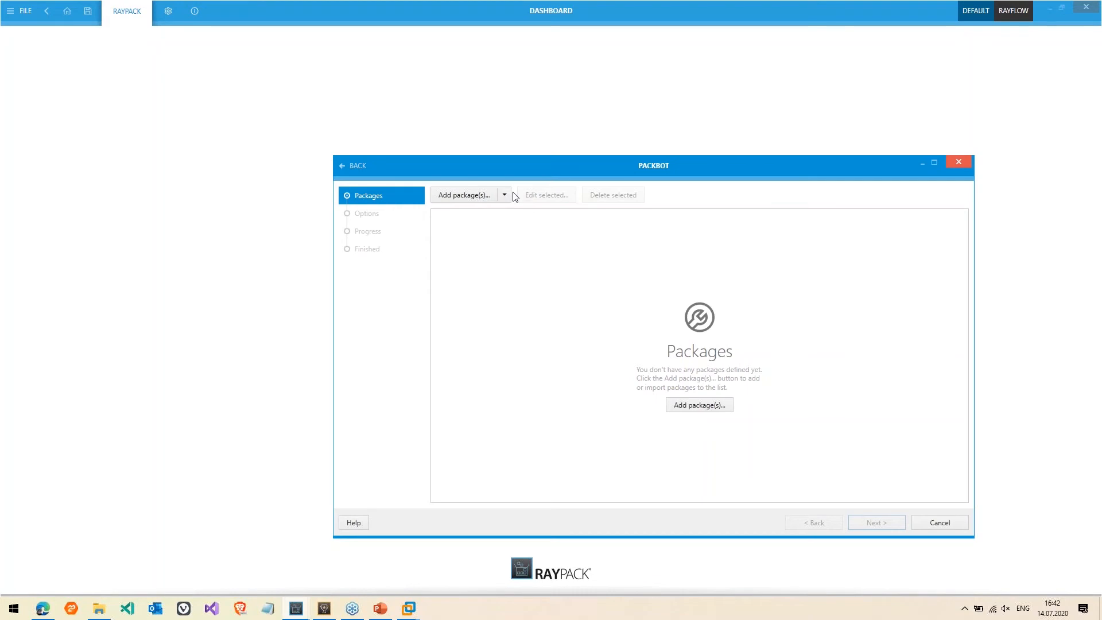
Select KeePass-2.36-Setup.exe from the Sources folder as PackBot's setup file
left_click(451, 196)
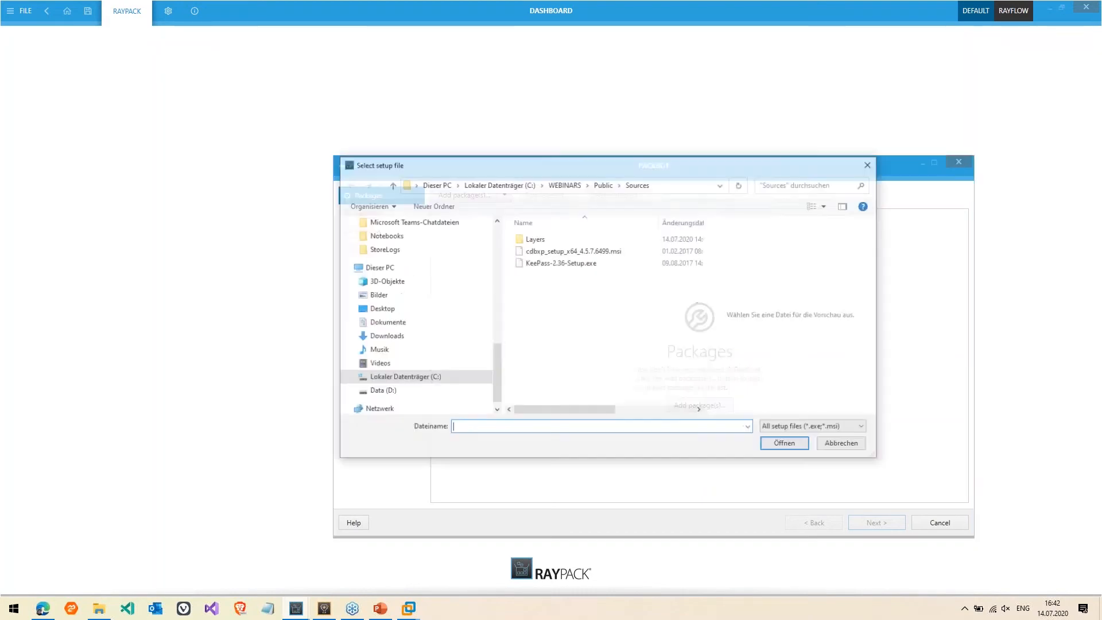
left_click(562, 264)
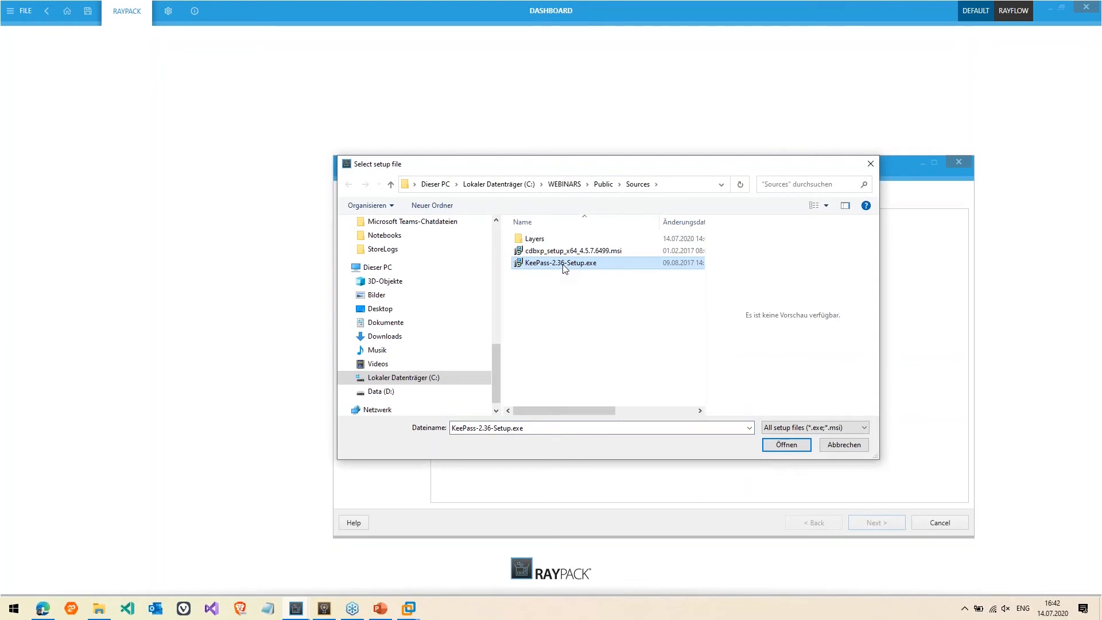
key("ctrl+2")
mouse_move(586, 272)
left_mouse_down()
mouse_move(569, 273)
mouse_move(596, 273)
left_mouse_up()
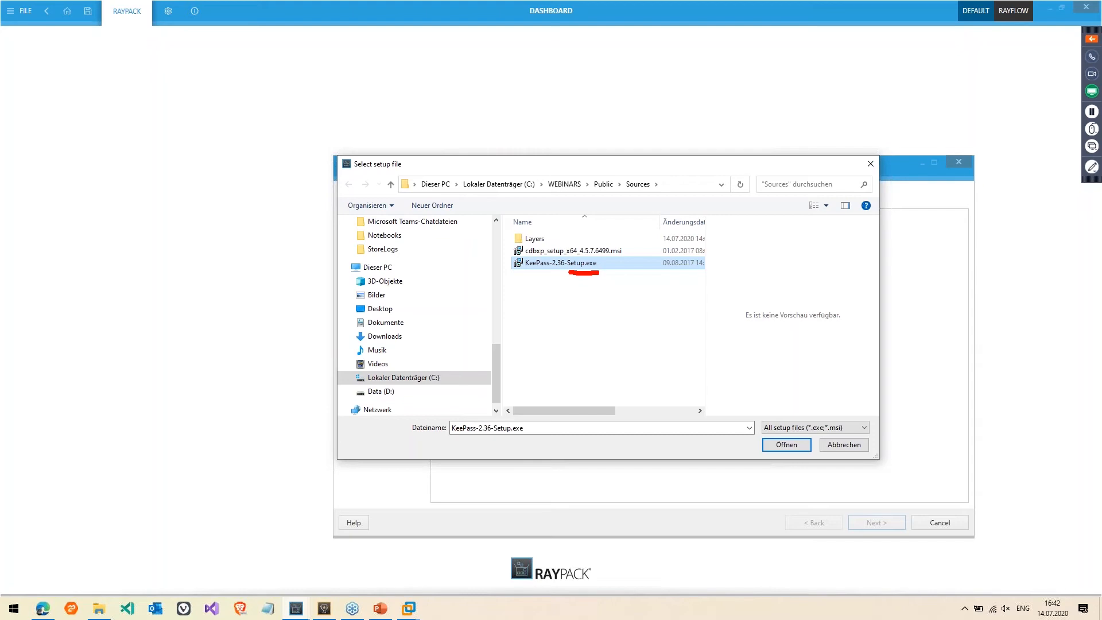
Add the KeePass Password Safe package with silent arguments logging to %temp%\KeePass-2.36-Setup_install.log
left_click(789, 449)
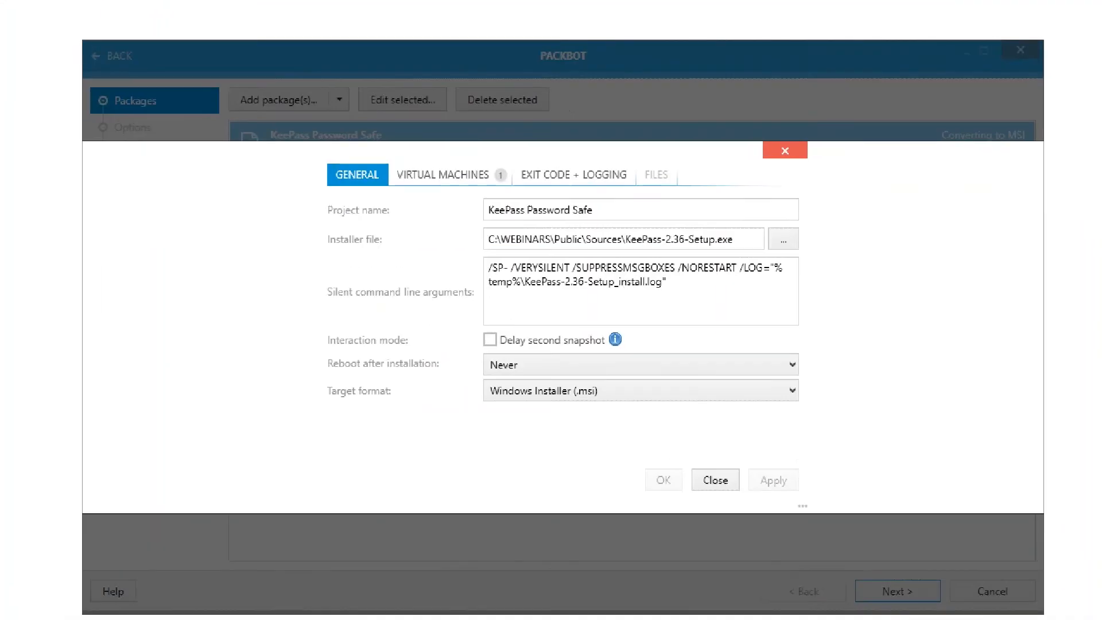
left_click_drag(485, 295, 568, 298)
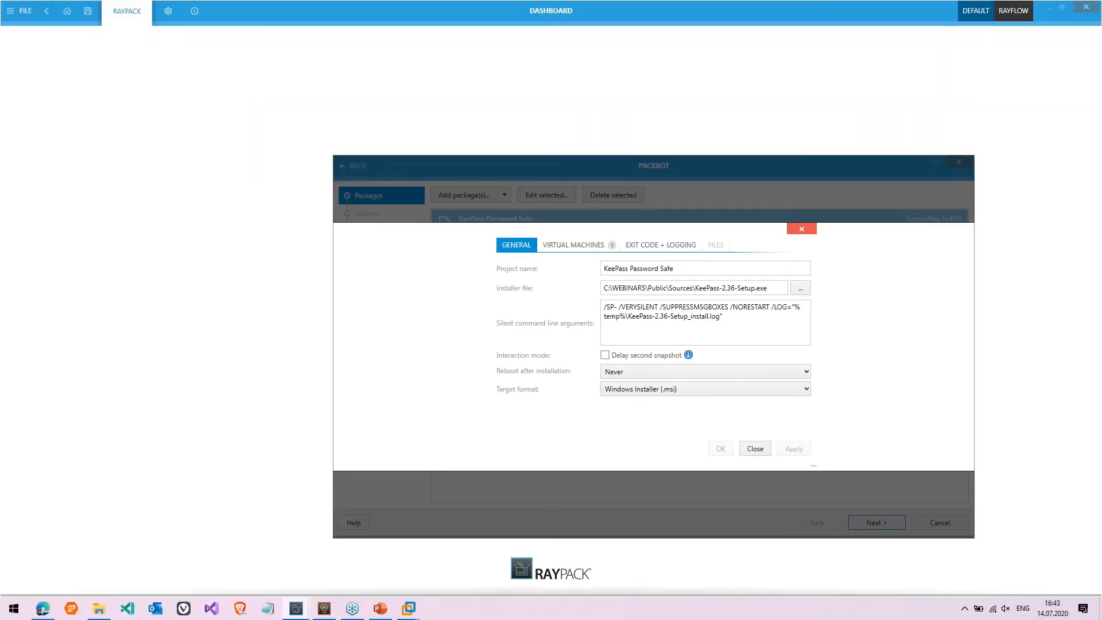
Change the KeePass package's target format from Windows Installer (.msi) to PackRecorder Delta (.rcp)
left_click(807, 390)
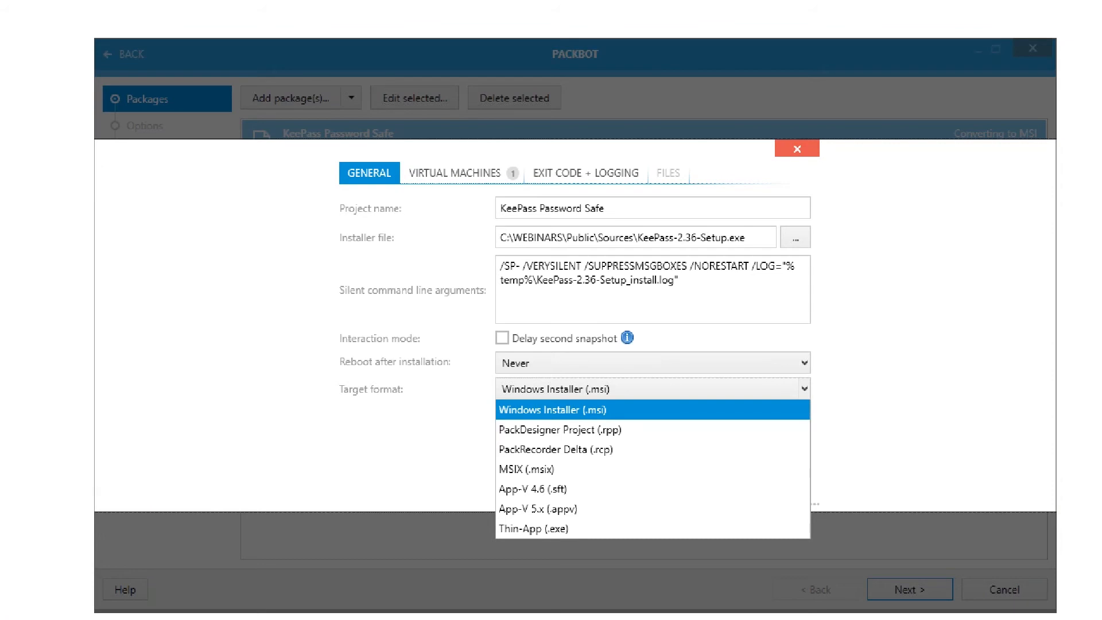
left_click(771, 481)
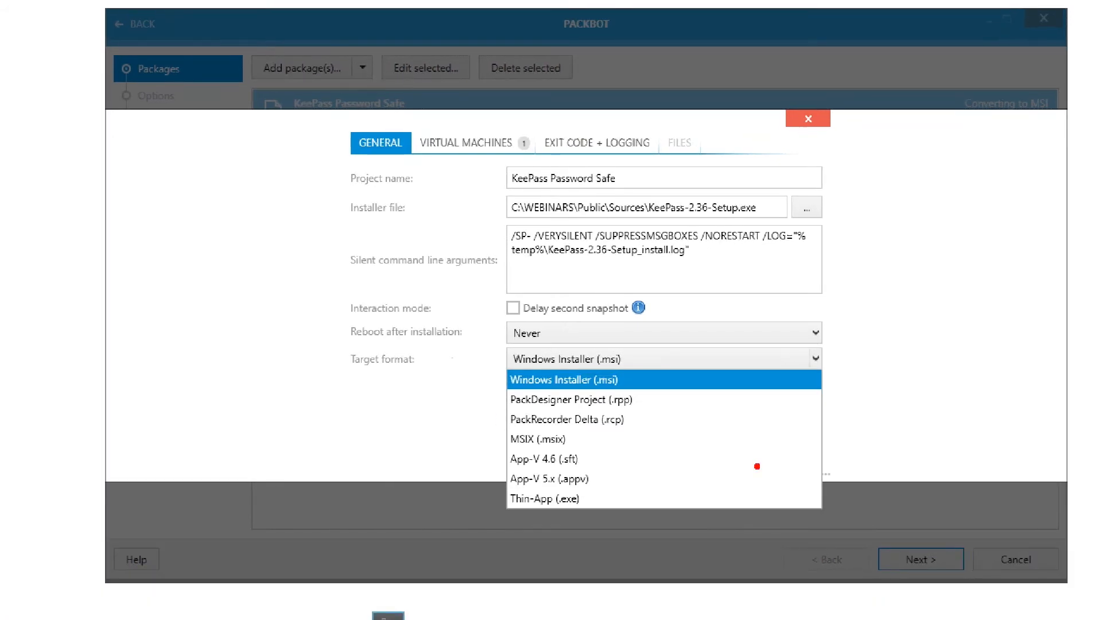
mouse_move(584, 459)
left_mouse_down()
mouse_move(604, 464)
mouse_move(638, 435)
left_mouse_up()
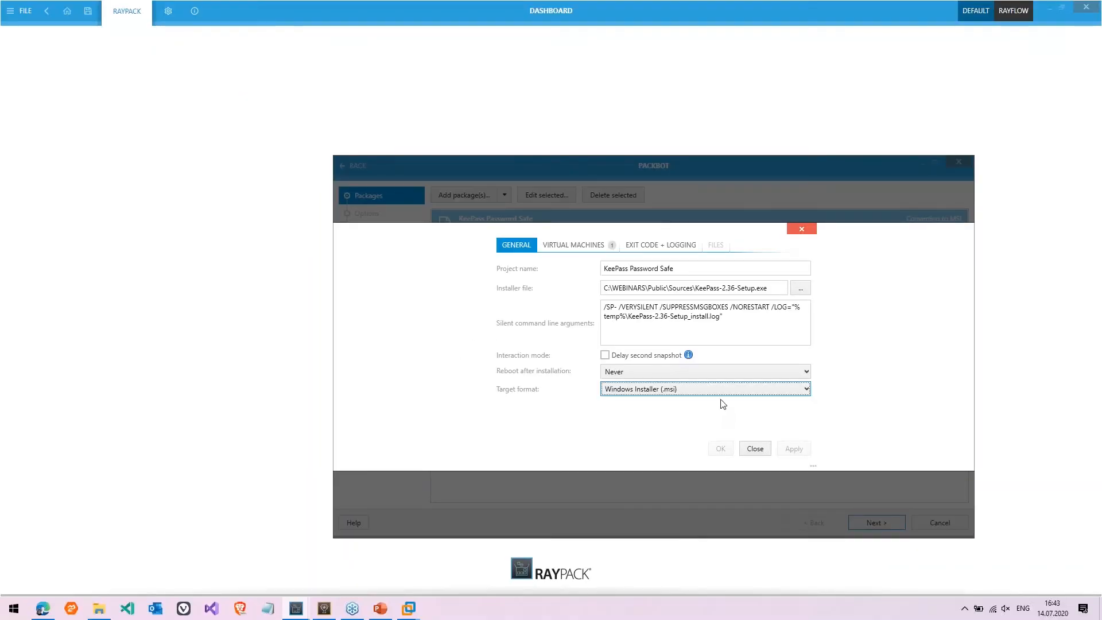
left_click(689, 366)
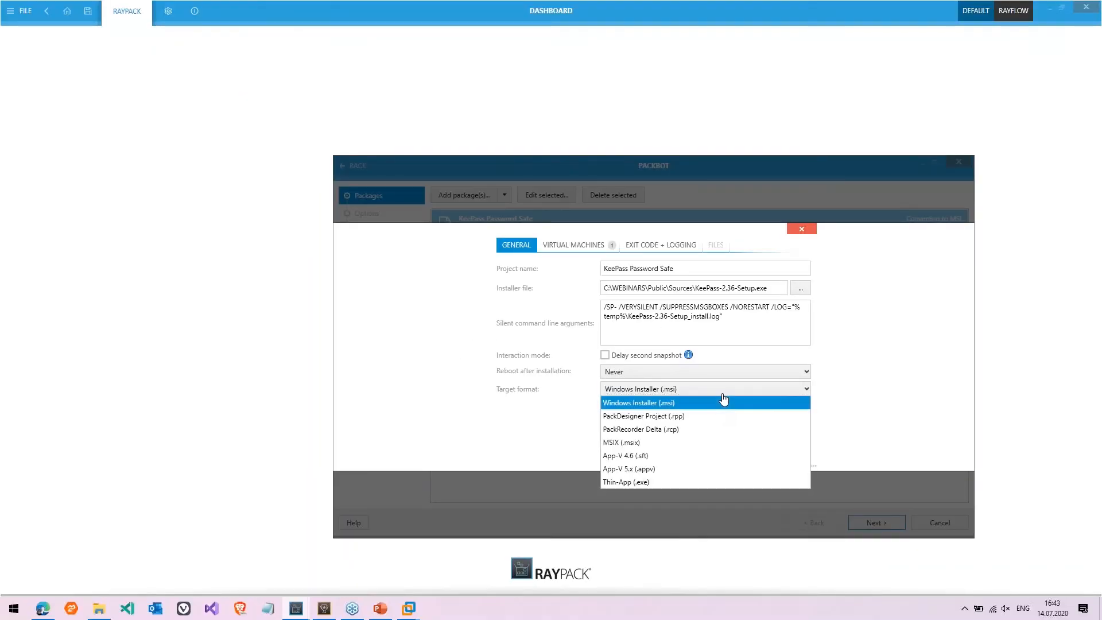
left_click(681, 429)
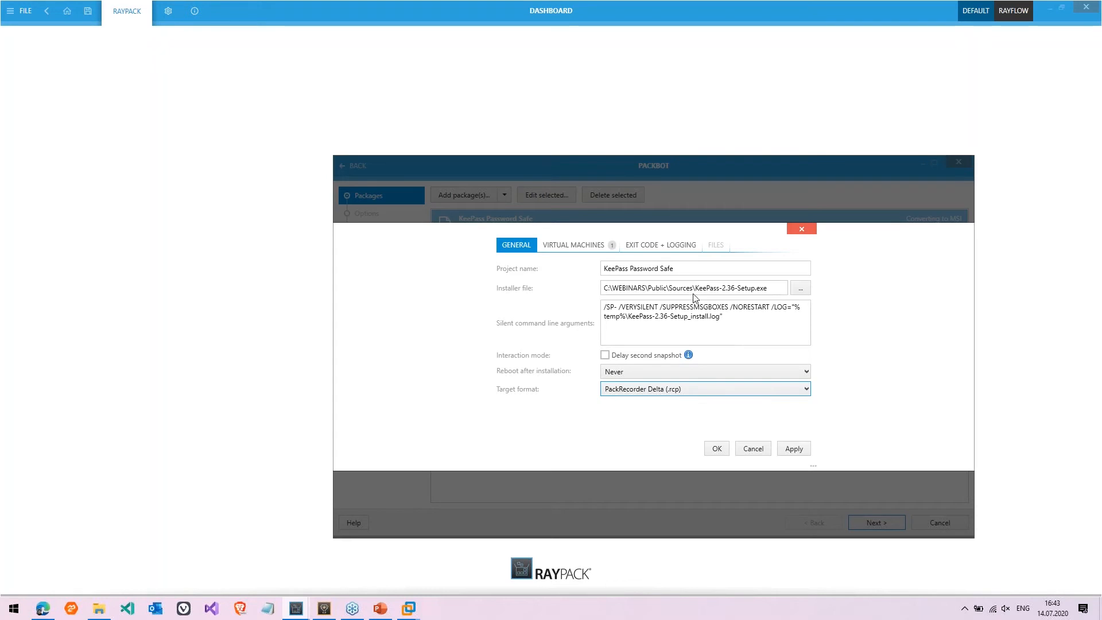
Verify the RayFlow Server [CC] 20191108 virtual machine and accept the KeePass package settings
left_click(567, 247)
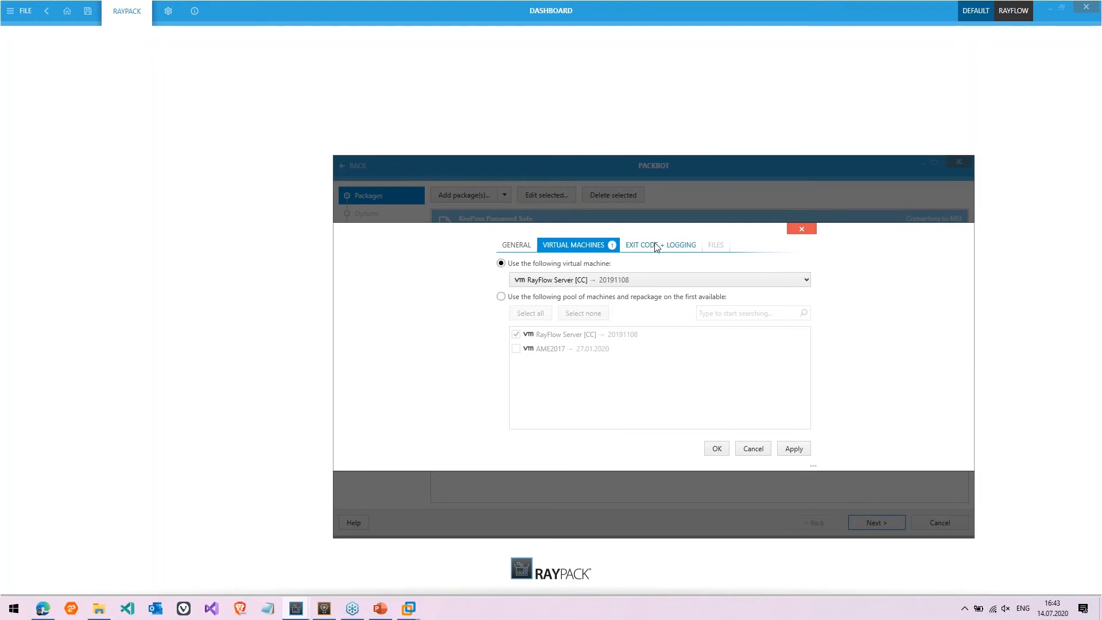
left_click(717, 449)
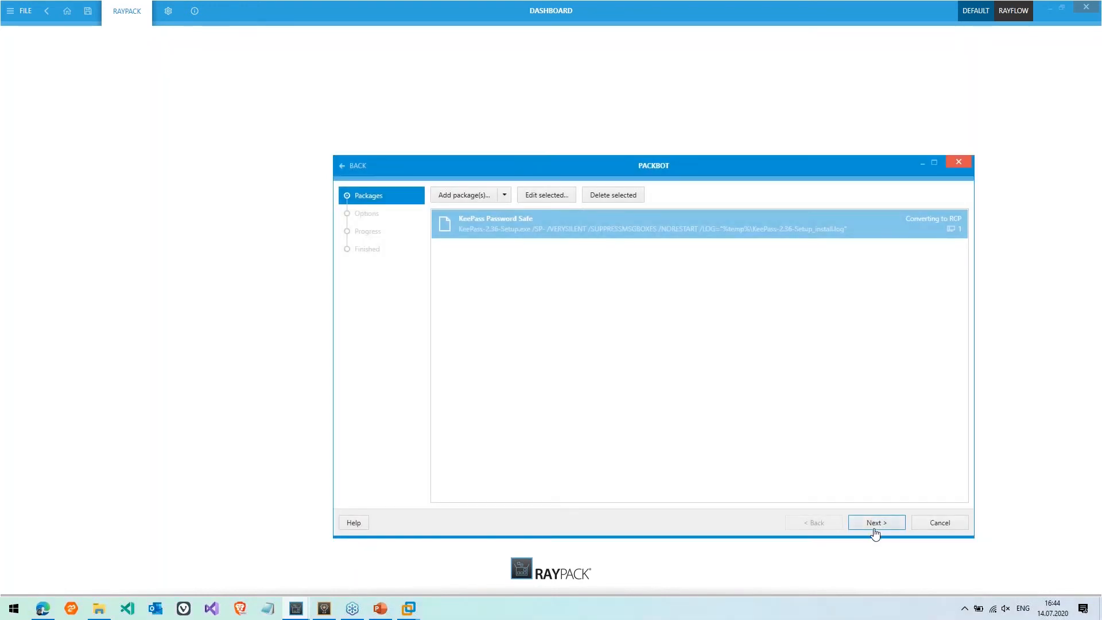
On the Options page, enlarge the wizard and activate the RayPack - Aggressive exclusion list
left_click(874, 524)
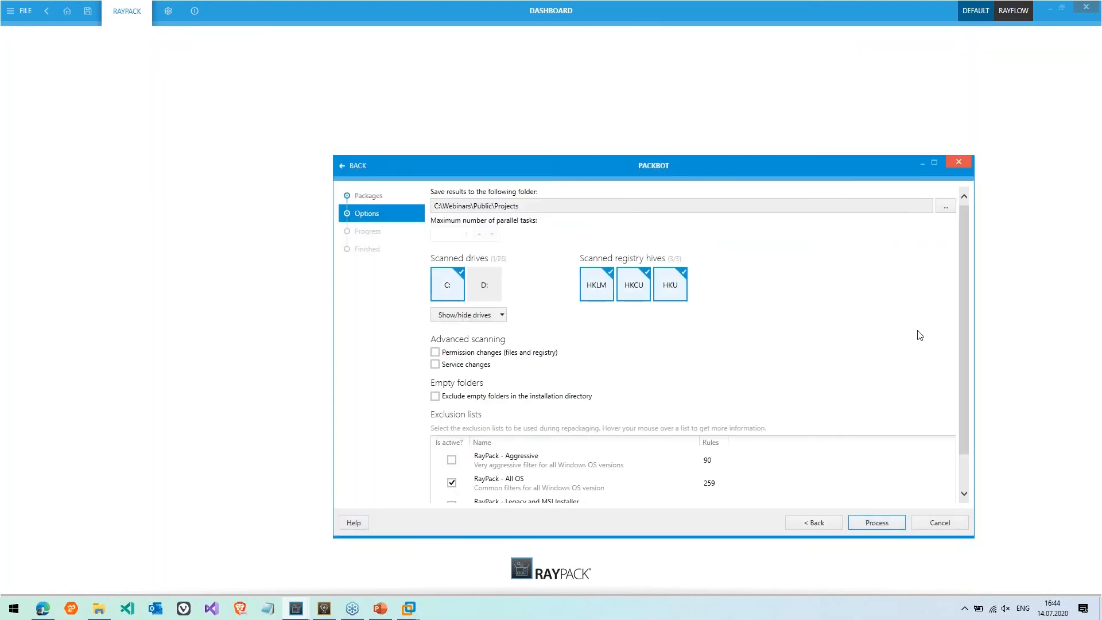
left_click_drag(890, 153, 887, 99)
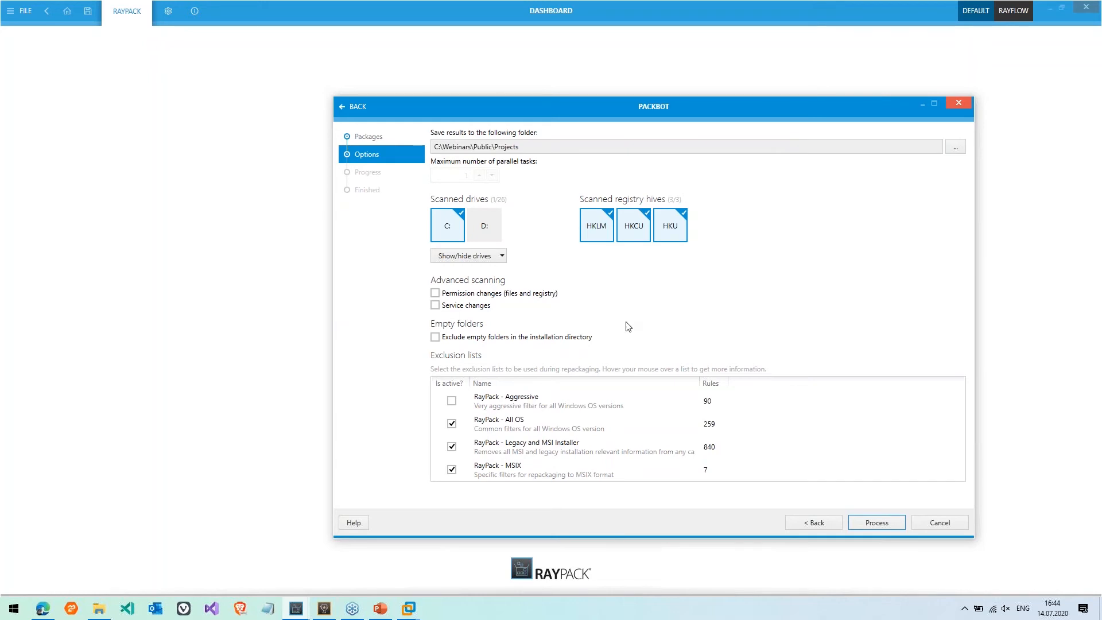
left_click(451, 401)
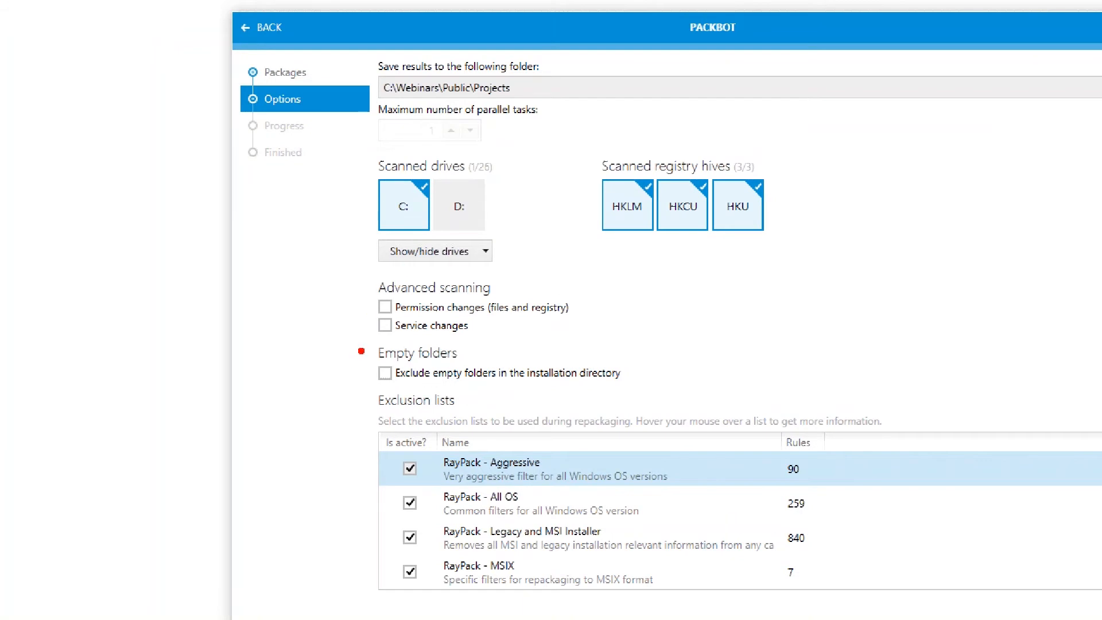
left_click_drag(362, 344, 363, 386)
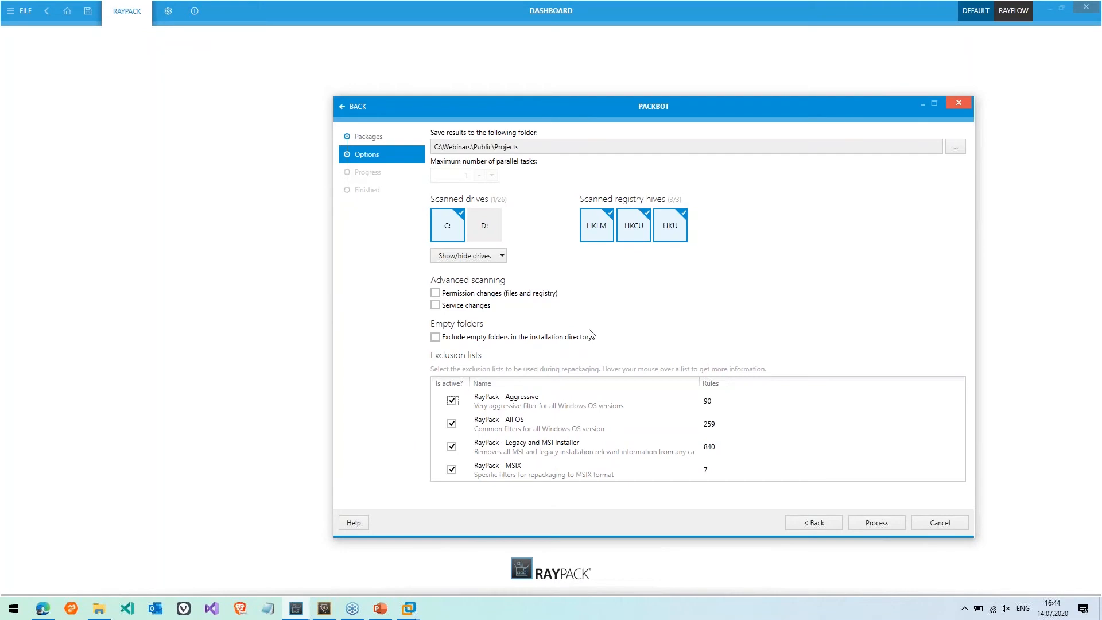
Process the KeePass repackaging in the VM, keeping the PackBot wizard visible alongside
left_click(876, 523)
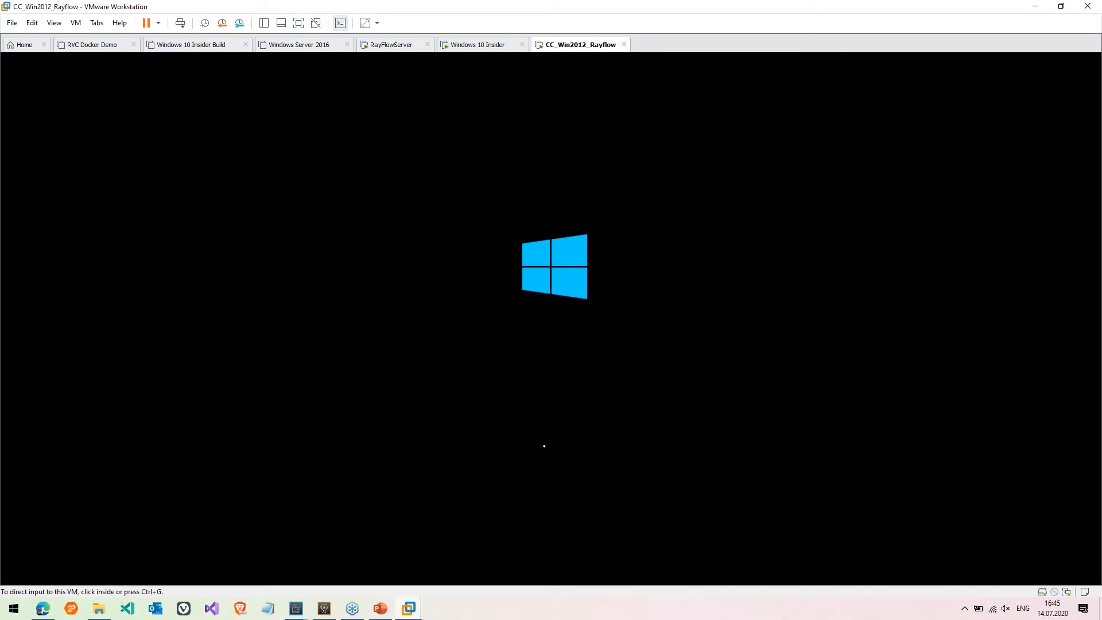
mouse_move(297, 608)
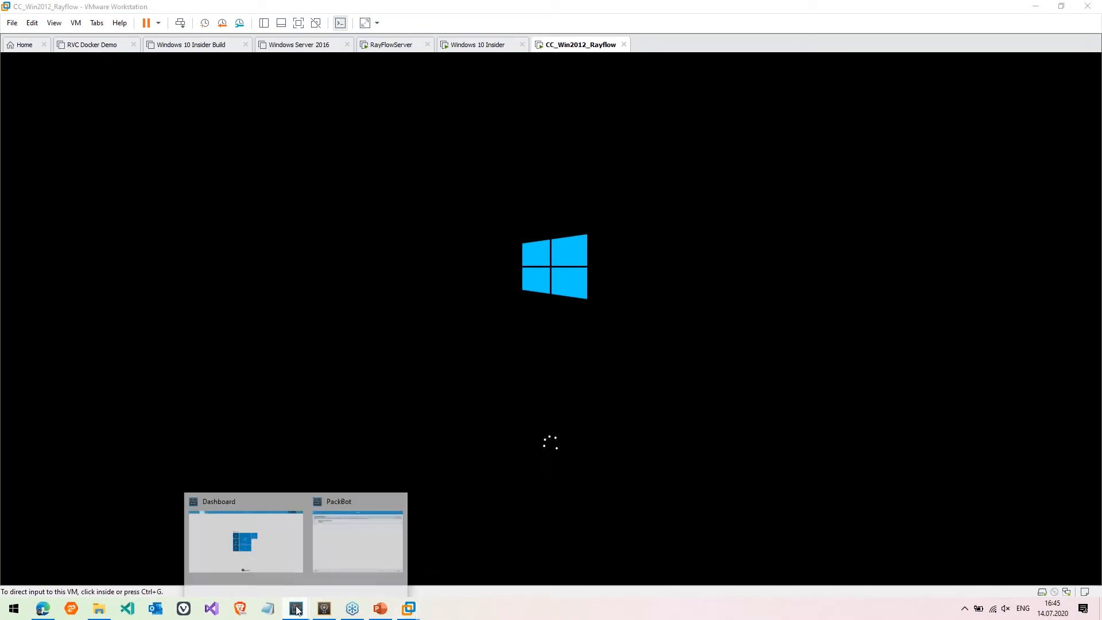
left_click(354, 563)
left_click_drag(680, 109, 504, 116)
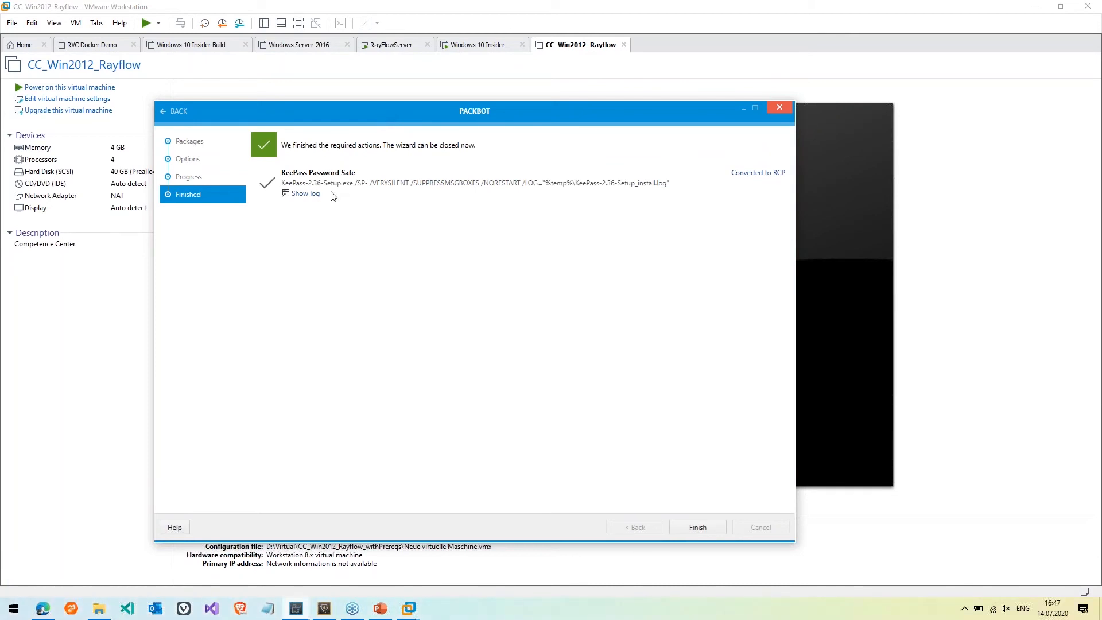
Review the KeePass install log, then open the output folder holding KeePass Password Safe.rcp
left_click(304, 193)
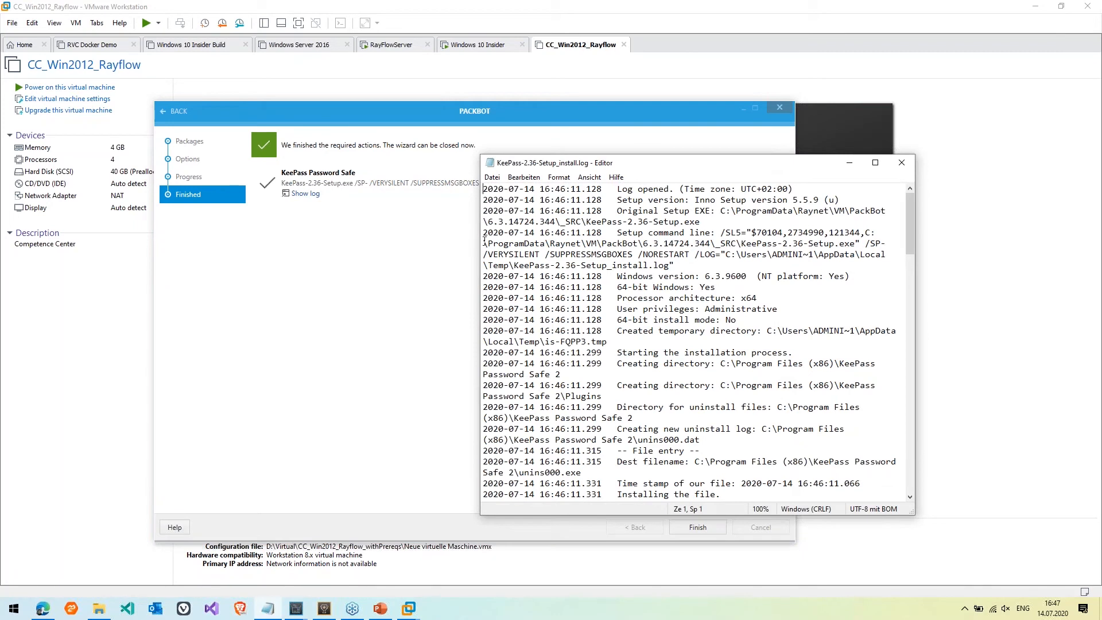
left_click_drag(478, 241, 107, 264)
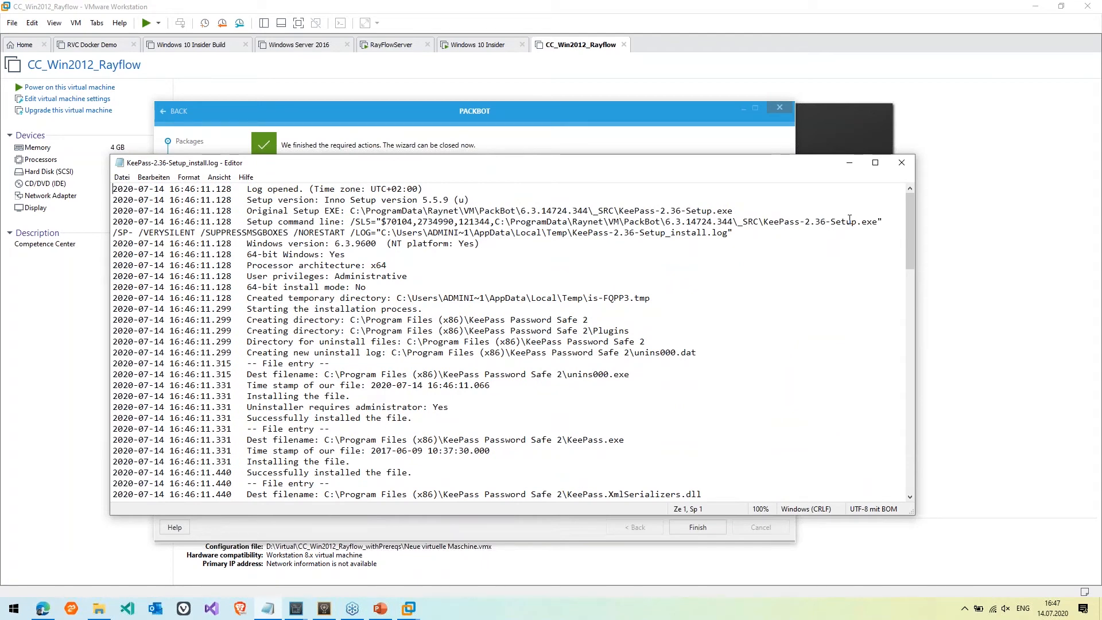
left_click(904, 164)
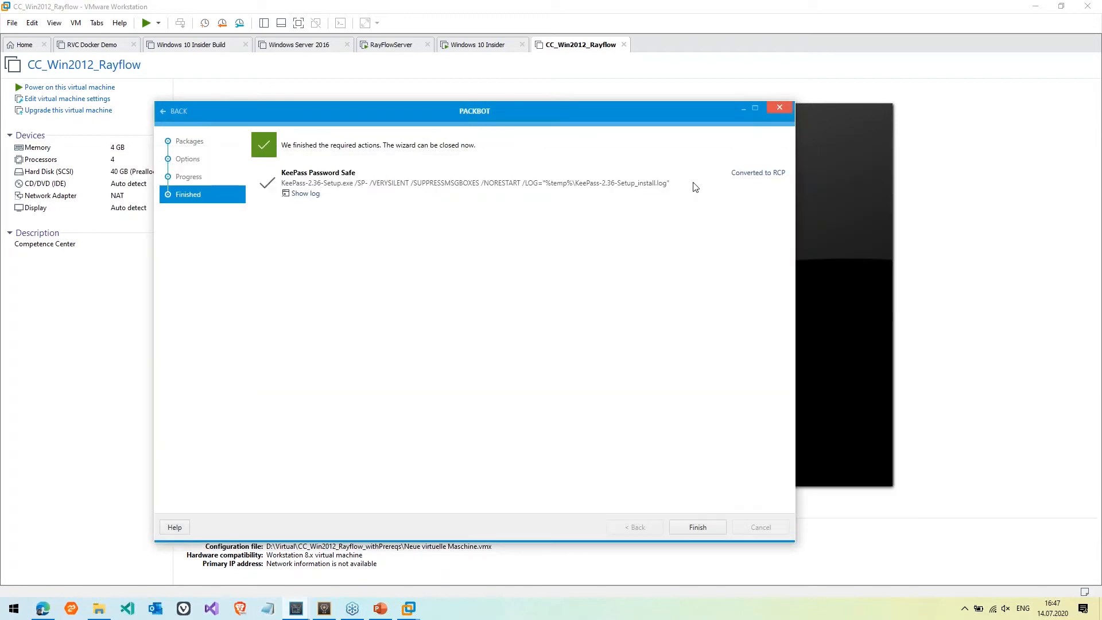
left_click(758, 174)
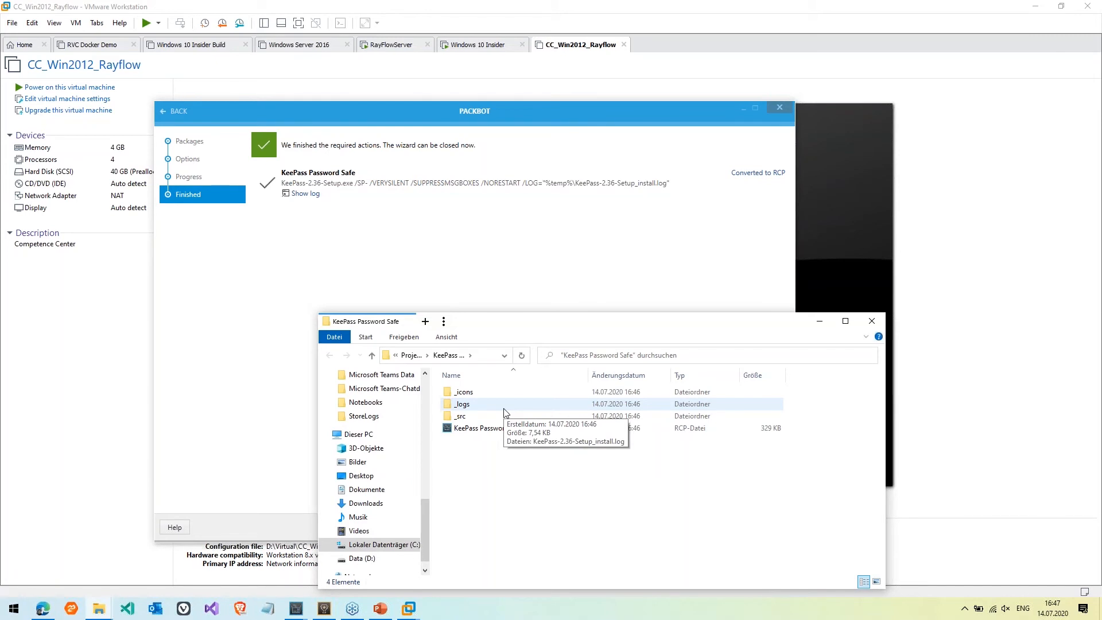
left_click(508, 284)
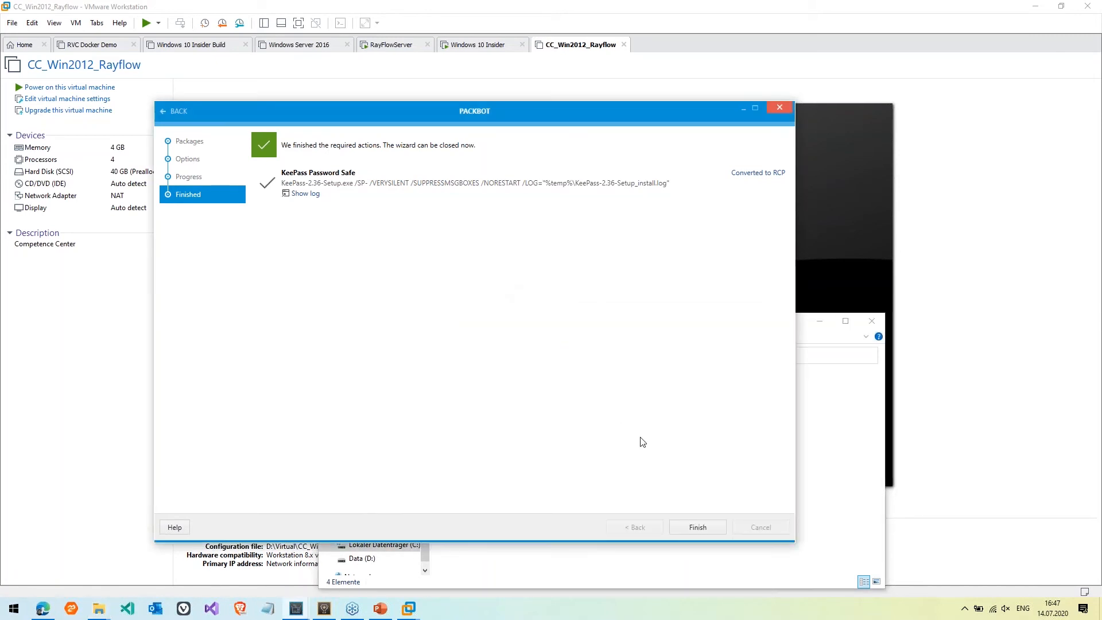
Close PackBot and open KeePass Password Safe.rcp as a PackRecorder project
left_click(698, 527)
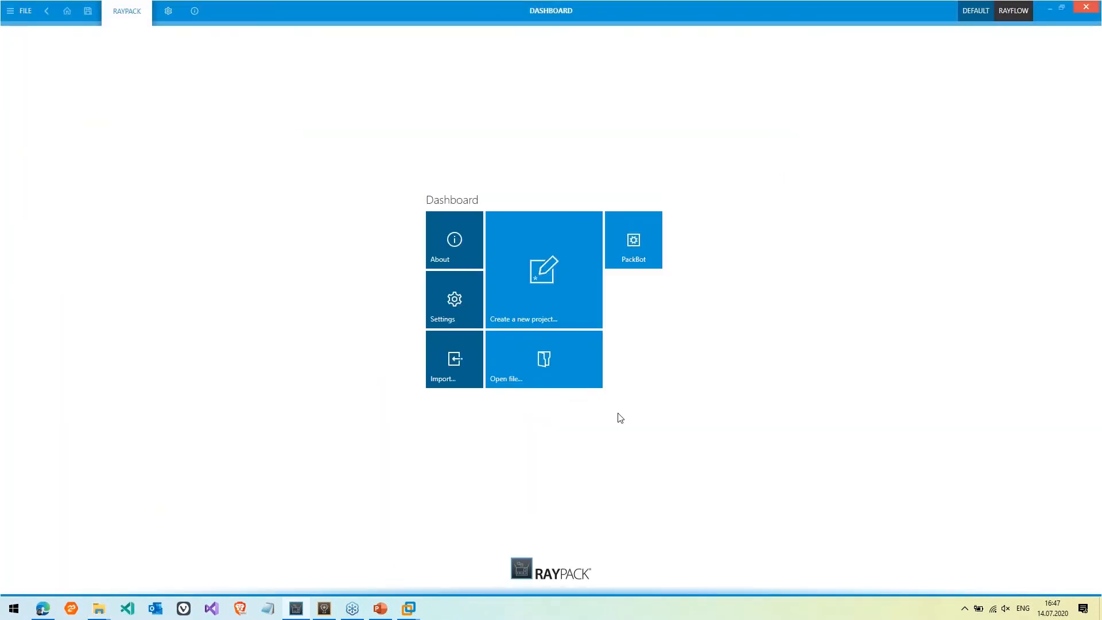
left_click(32, 12)
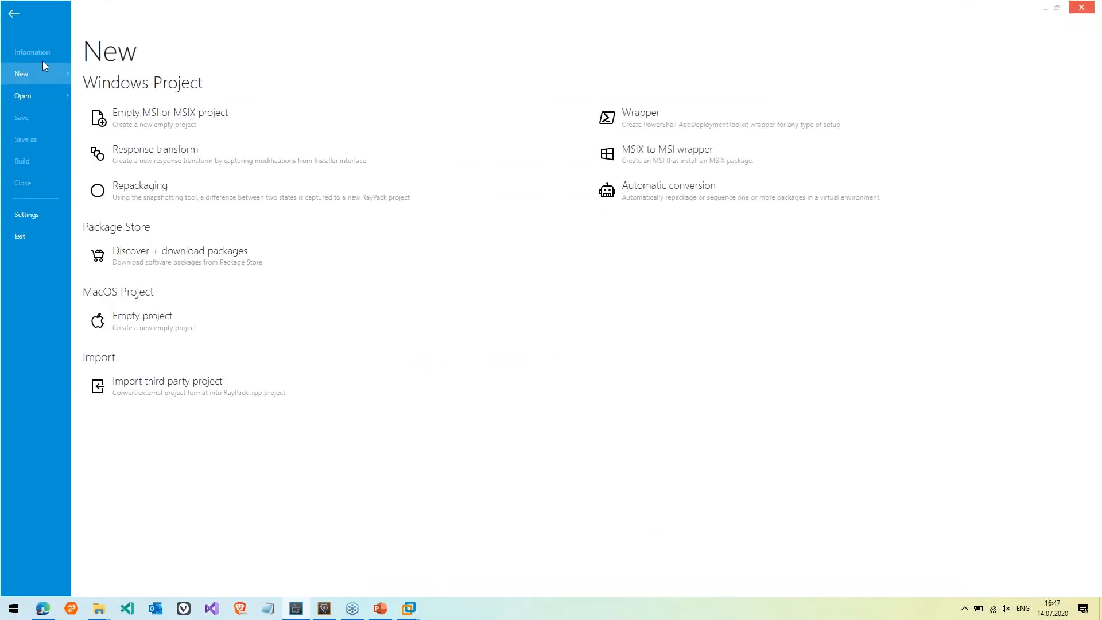
left_click(50, 97)
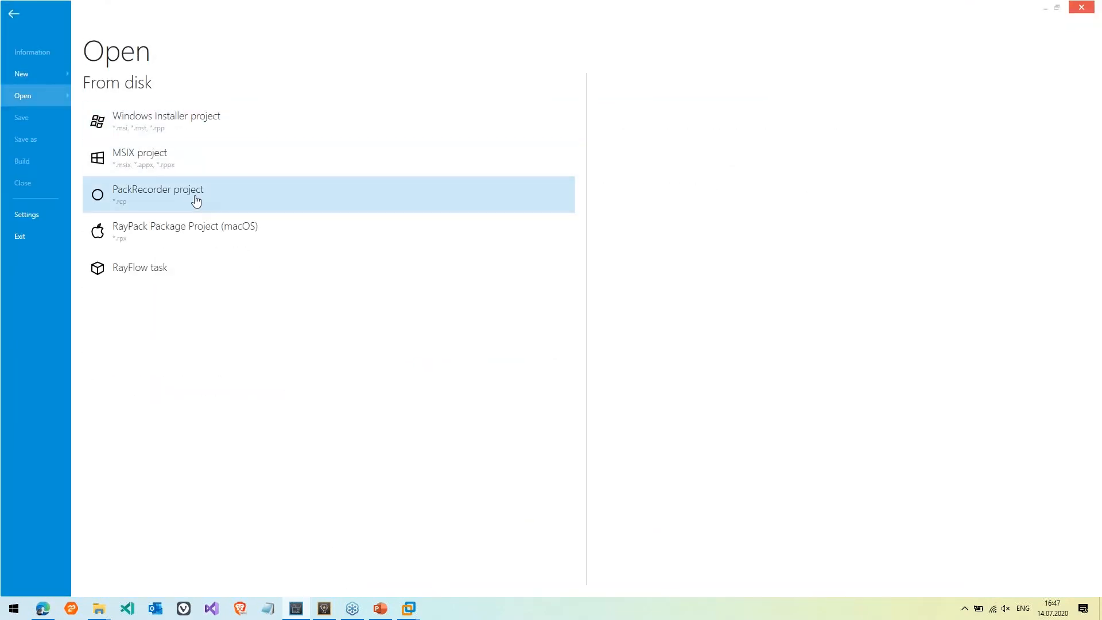
left_click(197, 201)
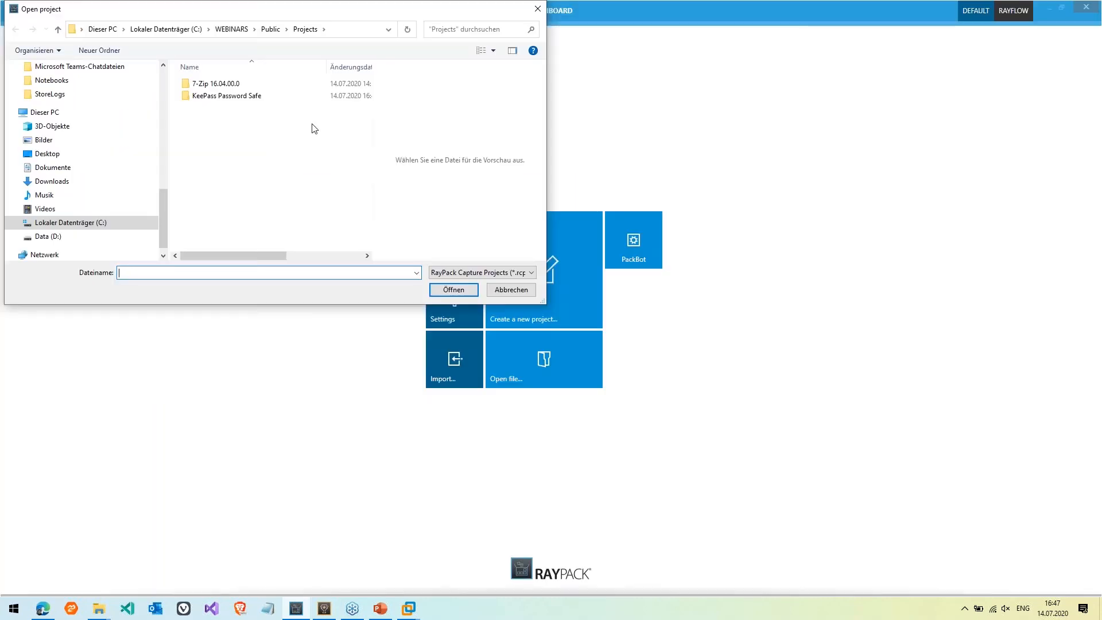
left_click(245, 102)
double_click(245, 102)
double_click(226, 120)
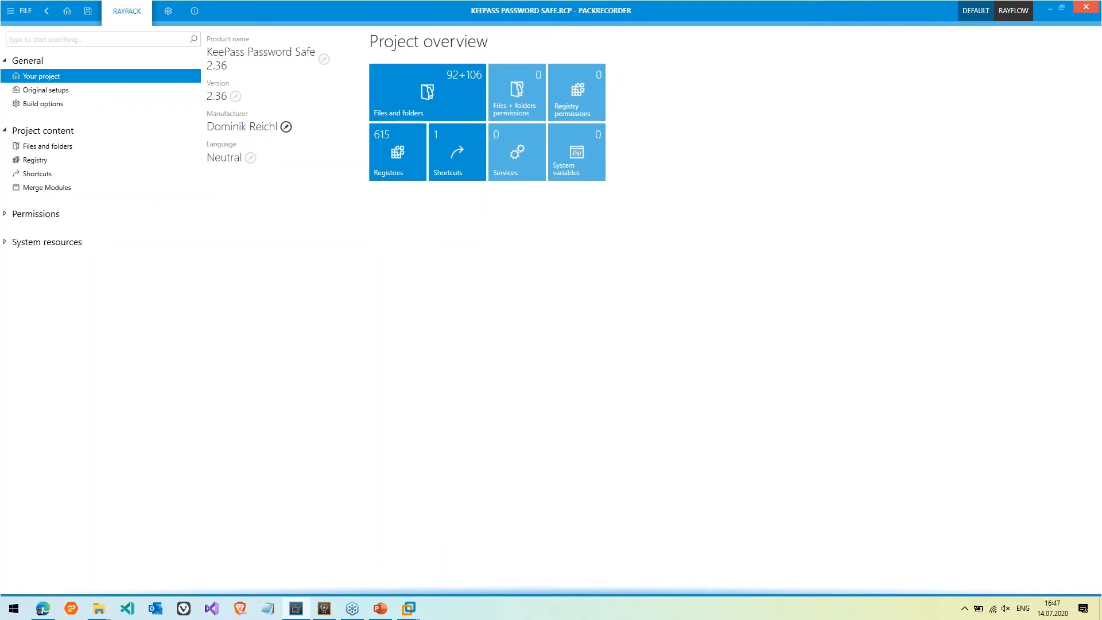
Inspect the MSIX and App Layering build options, then view Files and folders under INSTALLDIR
left_click(52, 110)
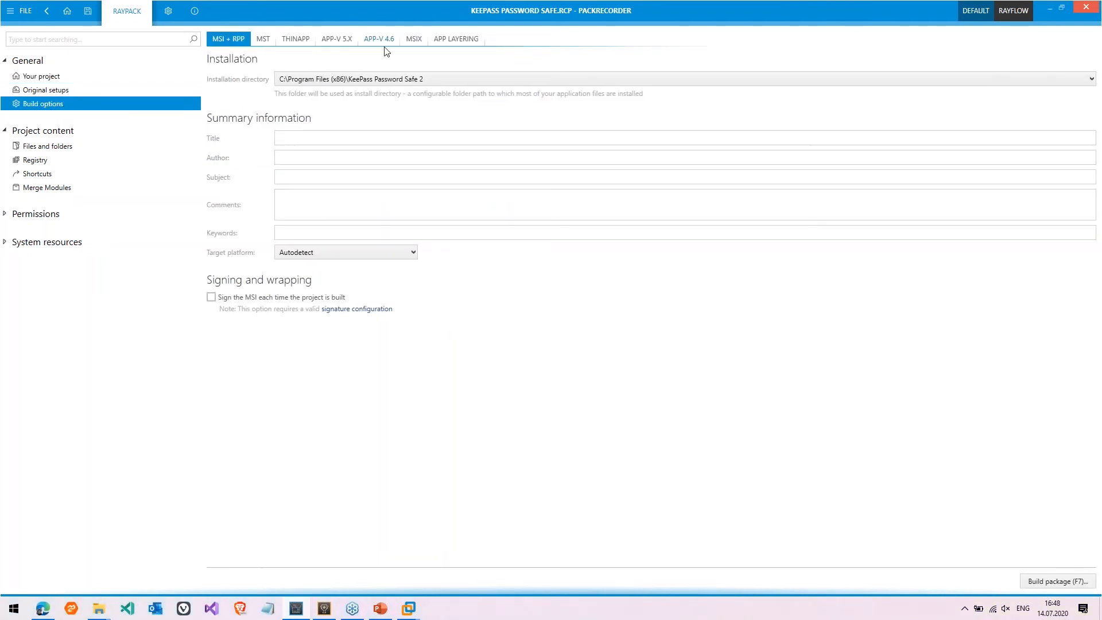
left_click(415, 39)
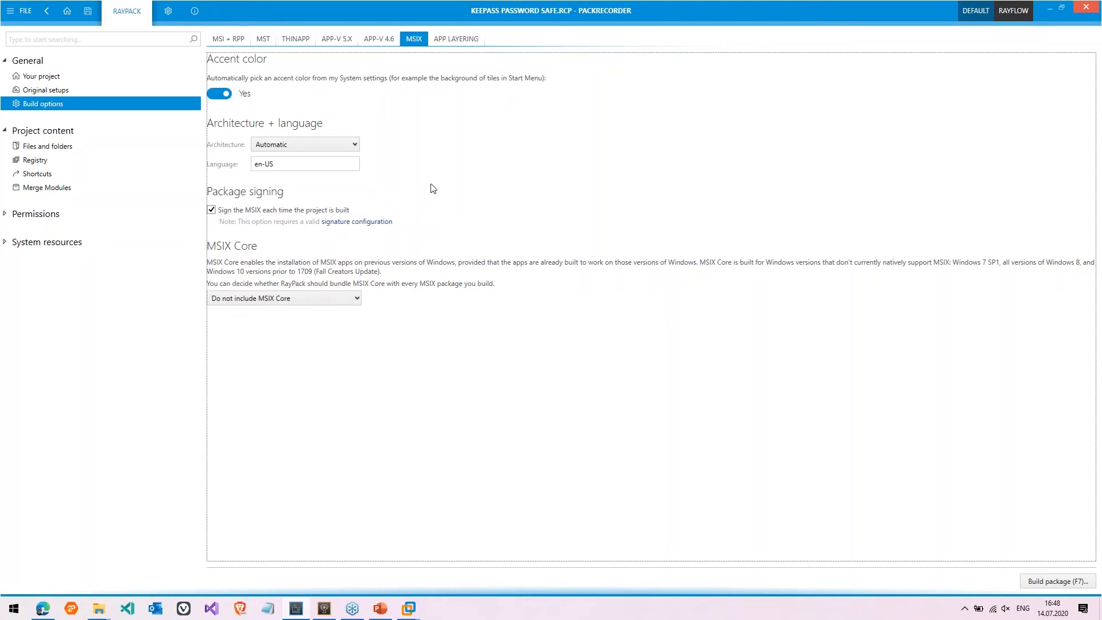
left_click(463, 42)
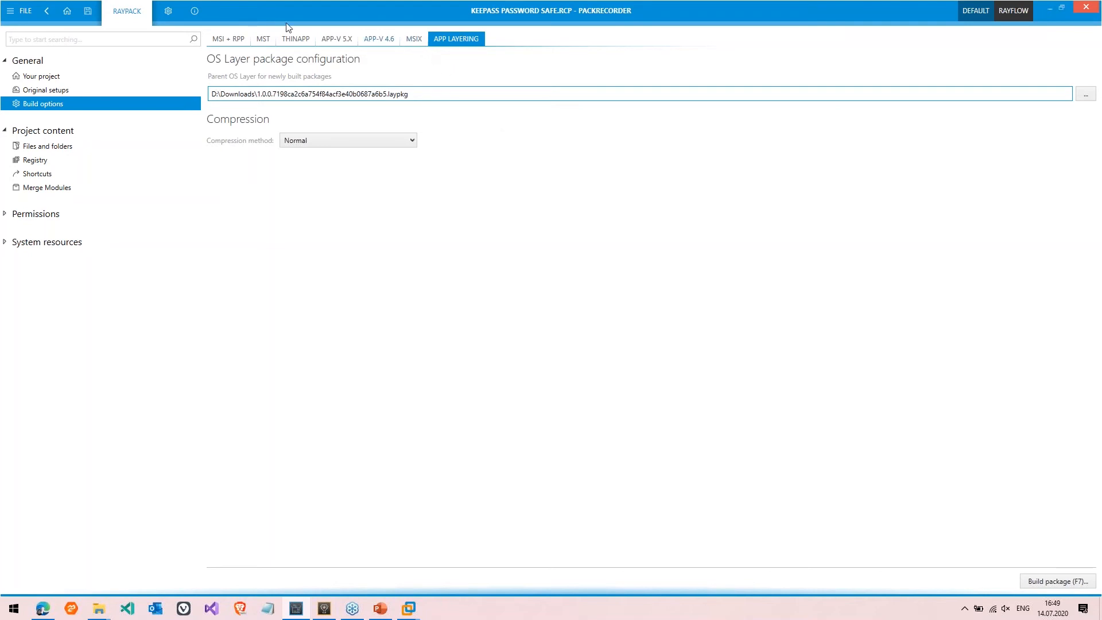
left_click(71, 152)
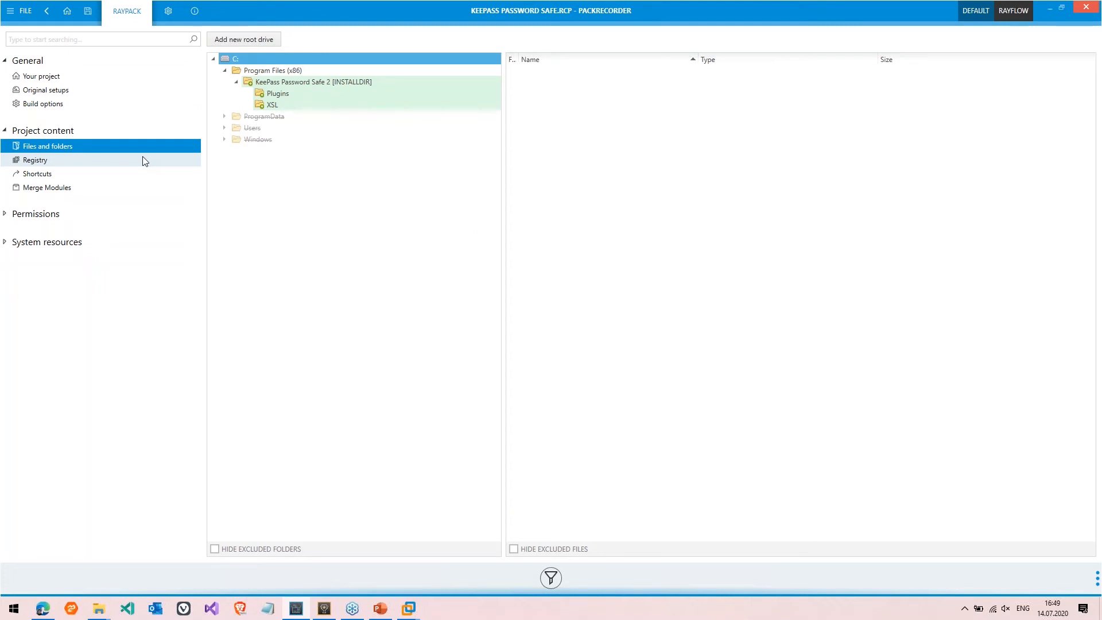
Expand the captured Users and ProgramData folders down to Microsoft and Start Menu
left_click(276, 122)
key("Right")
key("Up")
key("Right")
key("Right")
key("Right")
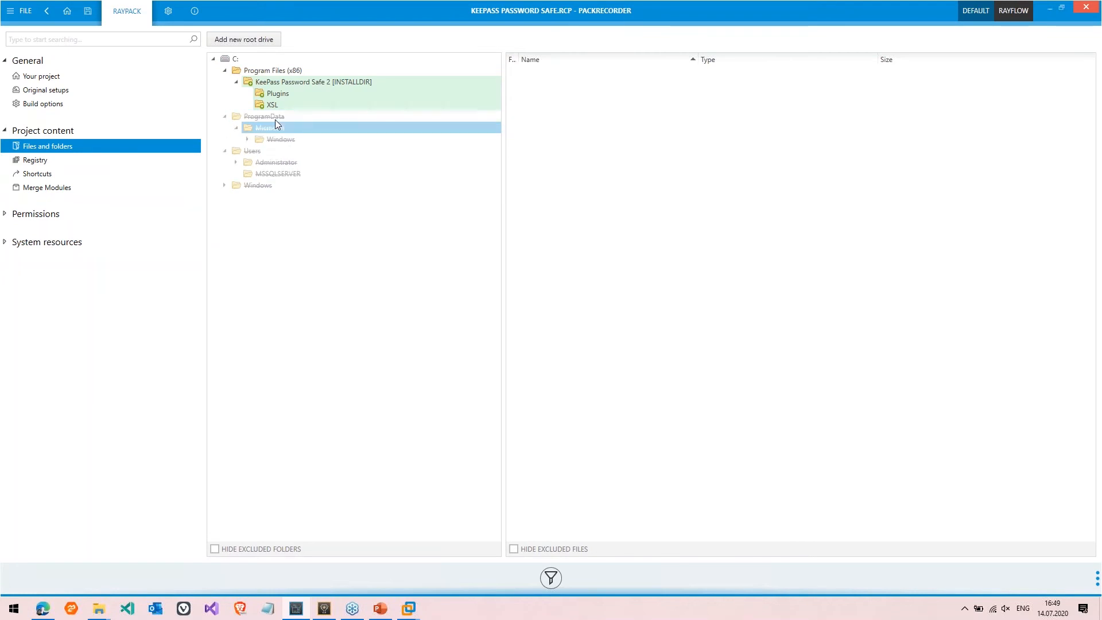
key("Down")
Expand the excluded Windows system folder, then select the Plugins folder under INSTALLDIR
key("Right")
key("Down")
key("Right")
key("Down")
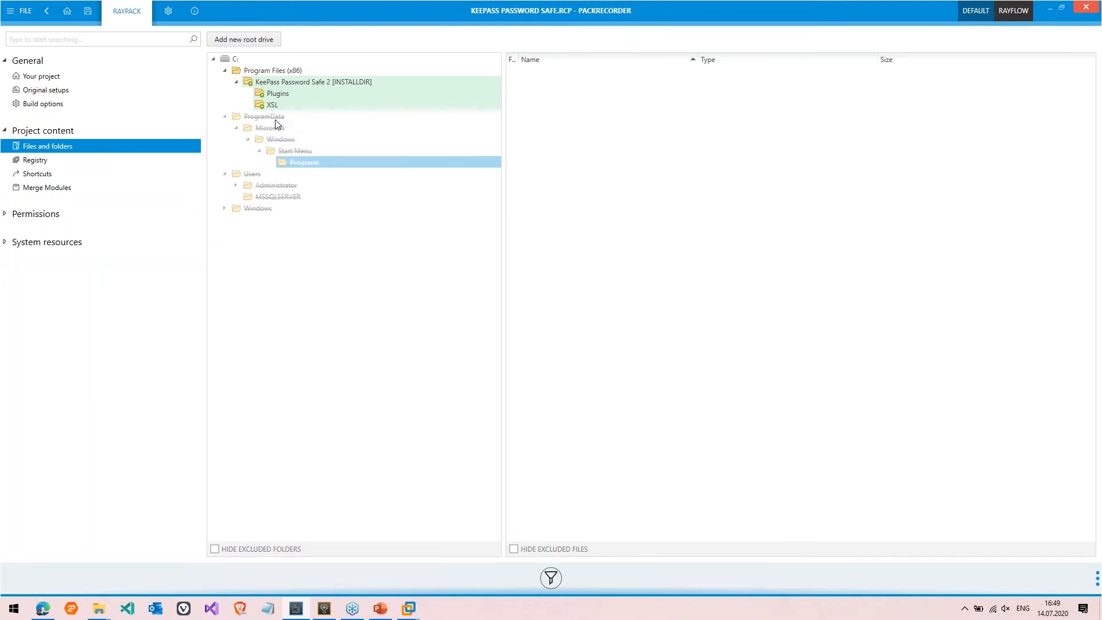
key("Down")
key("Down")
key("Down")
key("Down")
key("Right")
key("Down")
key("Down")
key("Right")
key("Down")
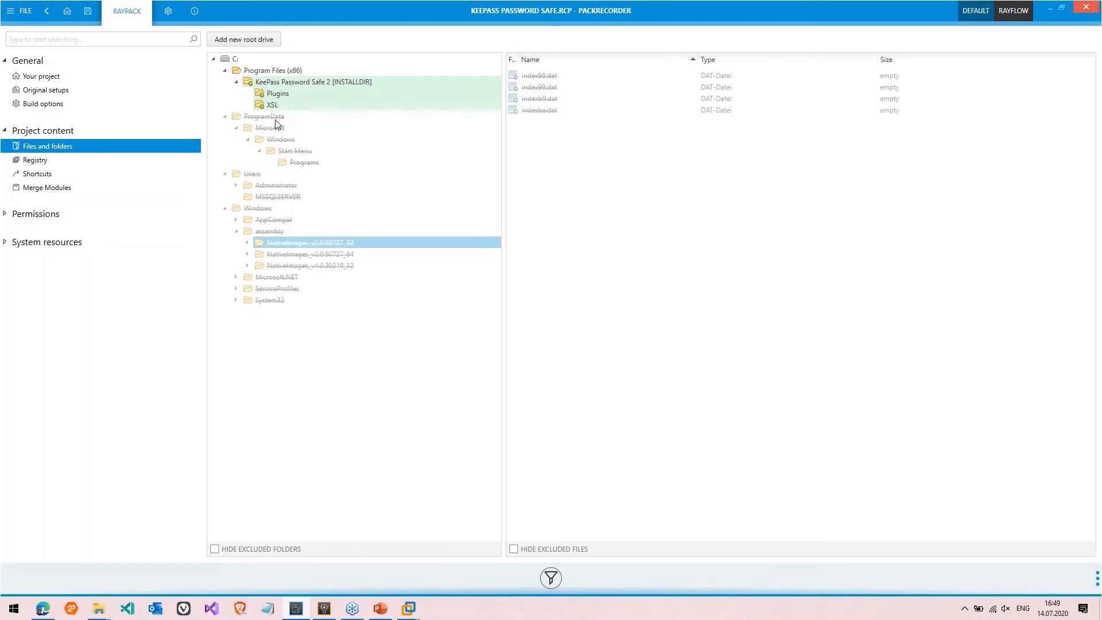
left_click(336, 98)
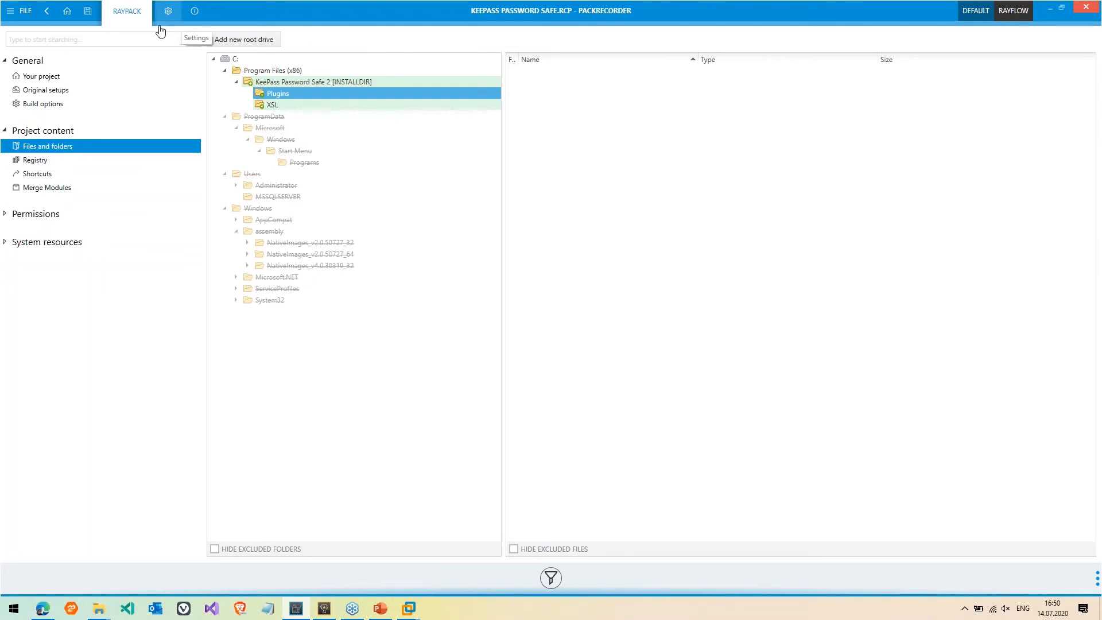
Save an MSIX build of the project as KeePass Password Safe.msix in the _MSIX folder
left_click(26, 13)
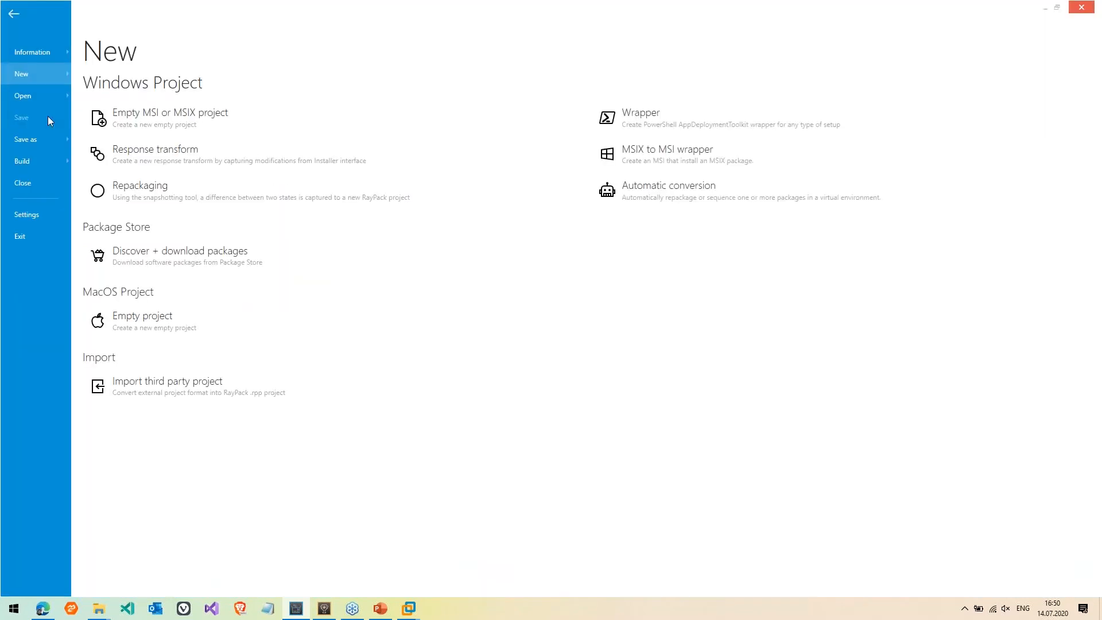
left_click(49, 166)
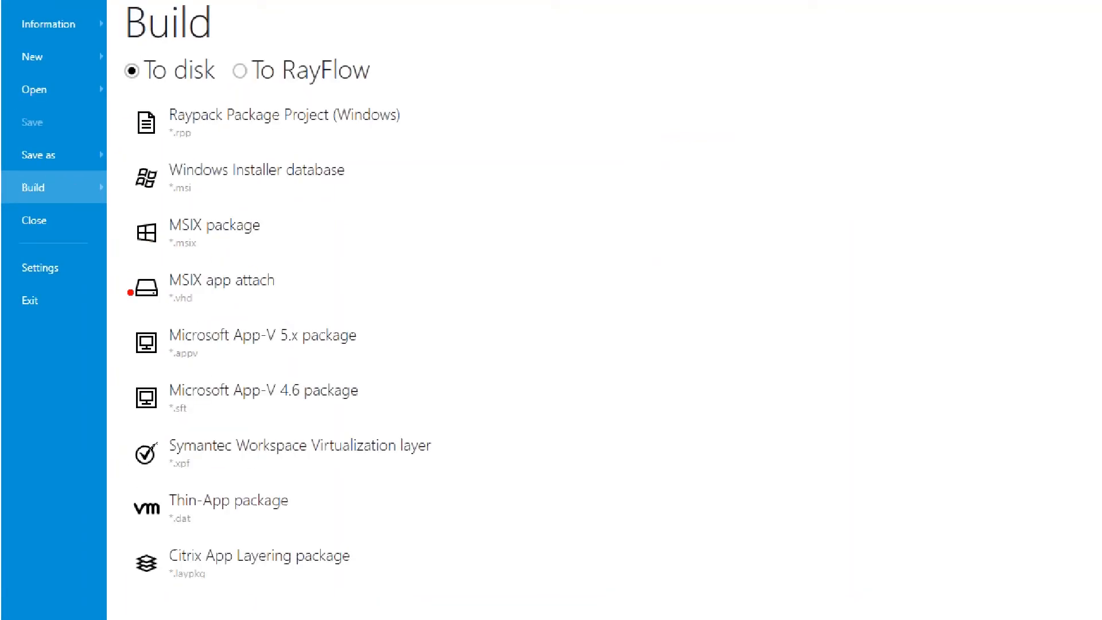
left_click_drag(126, 275, 121, 312)
left_click_drag(123, 536, 131, 599)
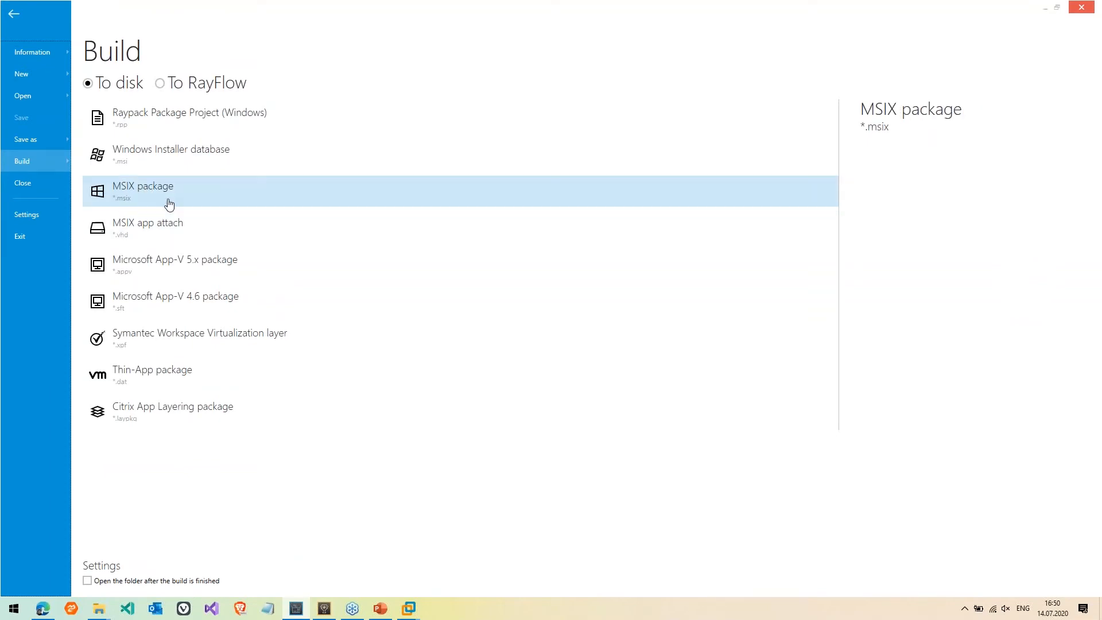
left_click(169, 203)
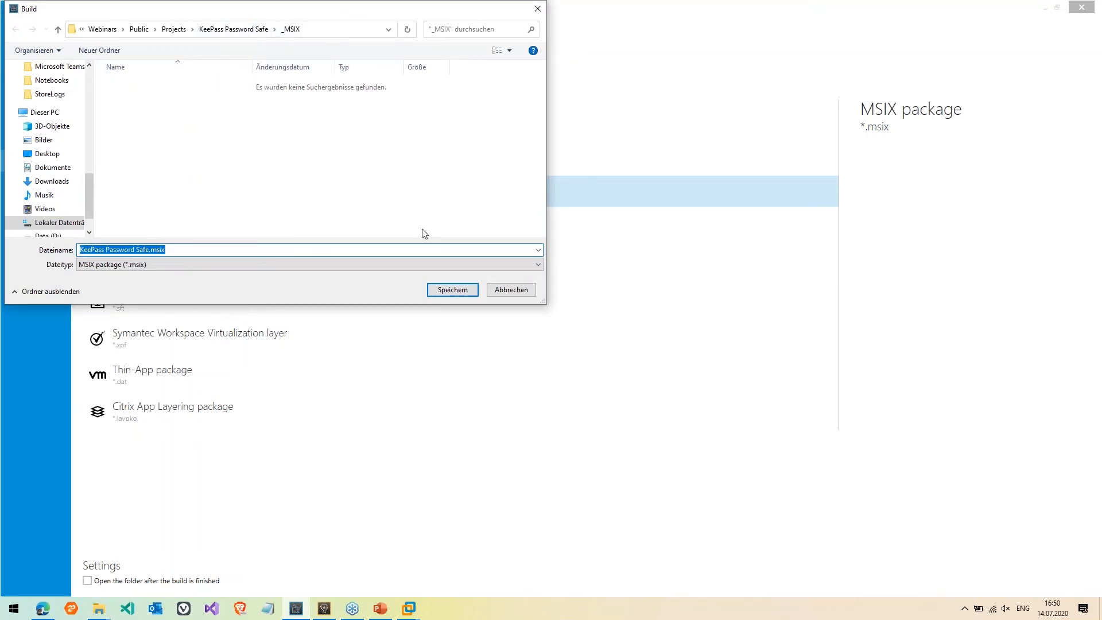
left_click(328, 34)
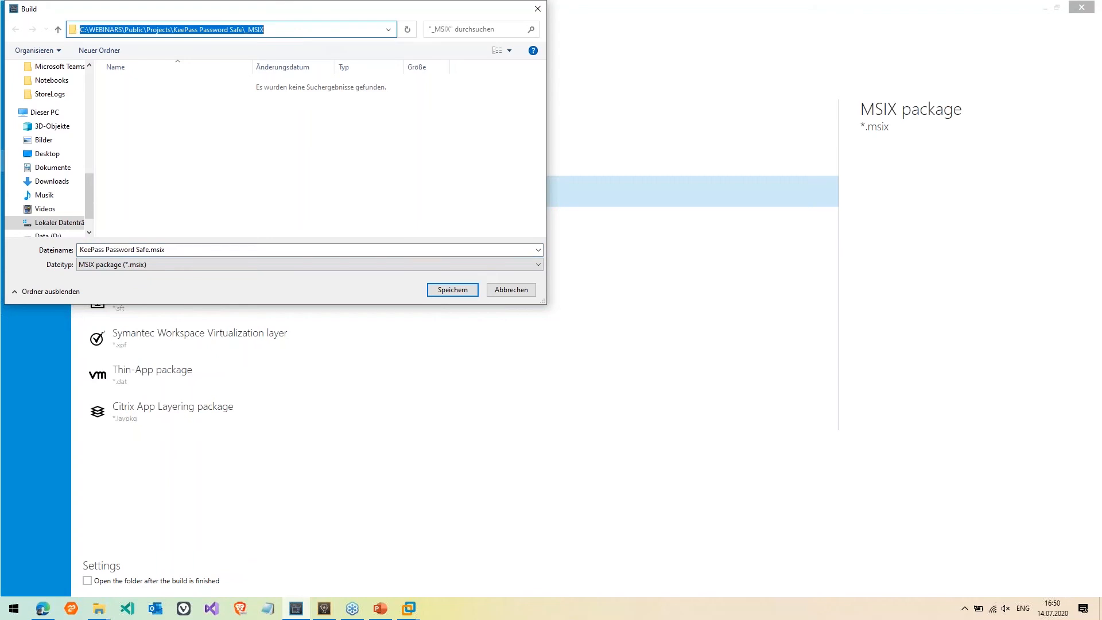
left_click(453, 291)
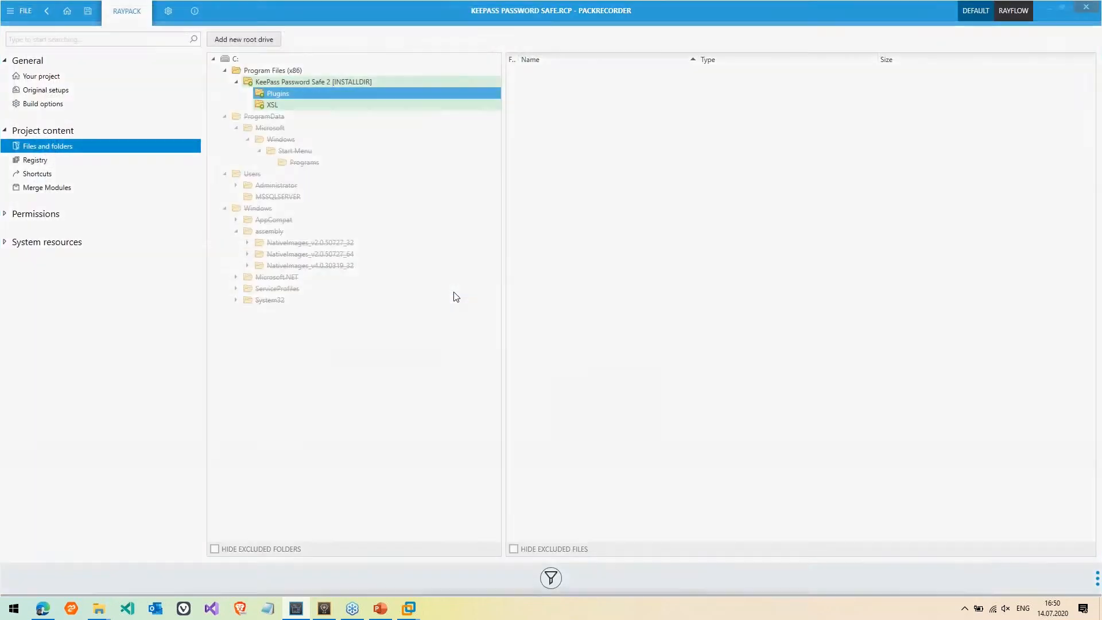
Open the _MSIX output folder in Explorer using the Run box and a pasted path
key("super+r")
key("ctrl+v")
key("Return")
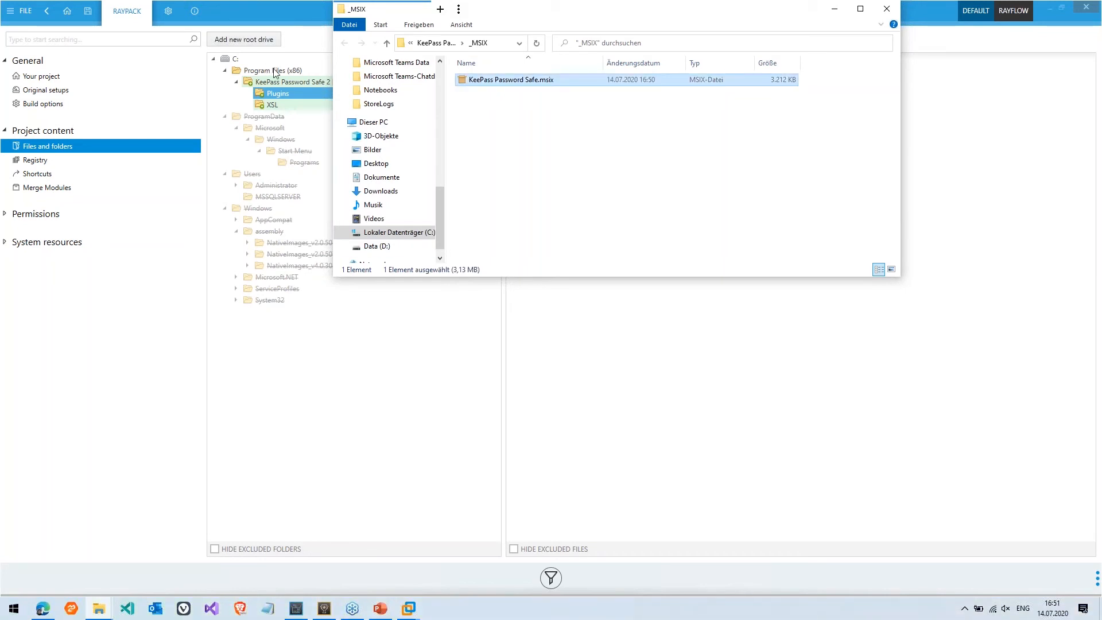
Launch the KeePass Password Safe.msix installer, check its trusted publisher, then close it uninstalled
double_click(514, 80)
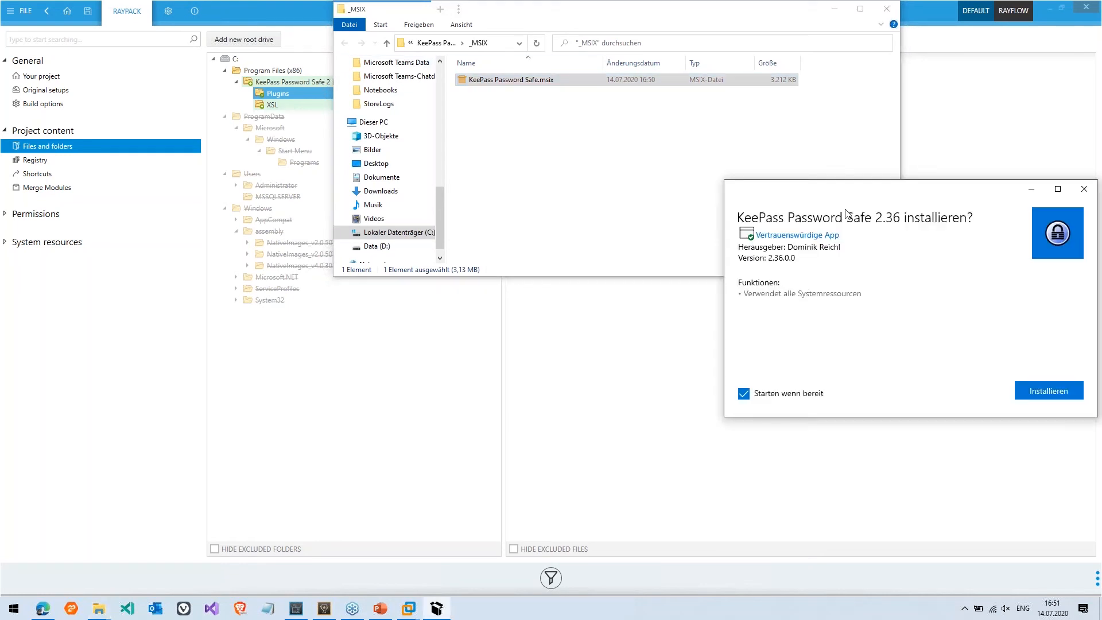
left_click_drag(867, 191, 623, 179)
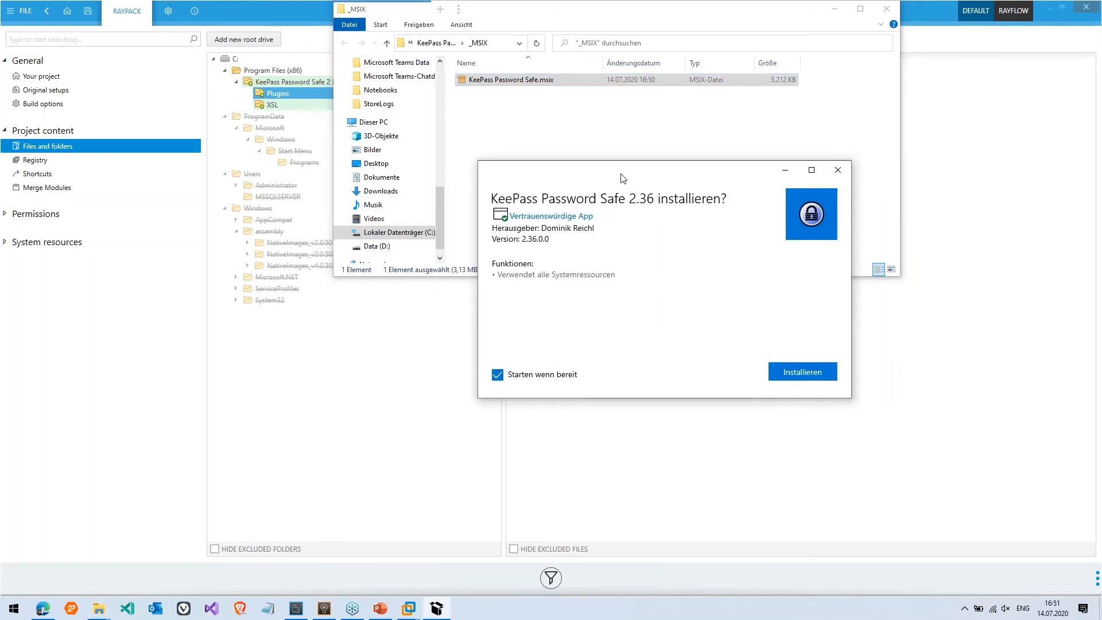
left_click(571, 223)
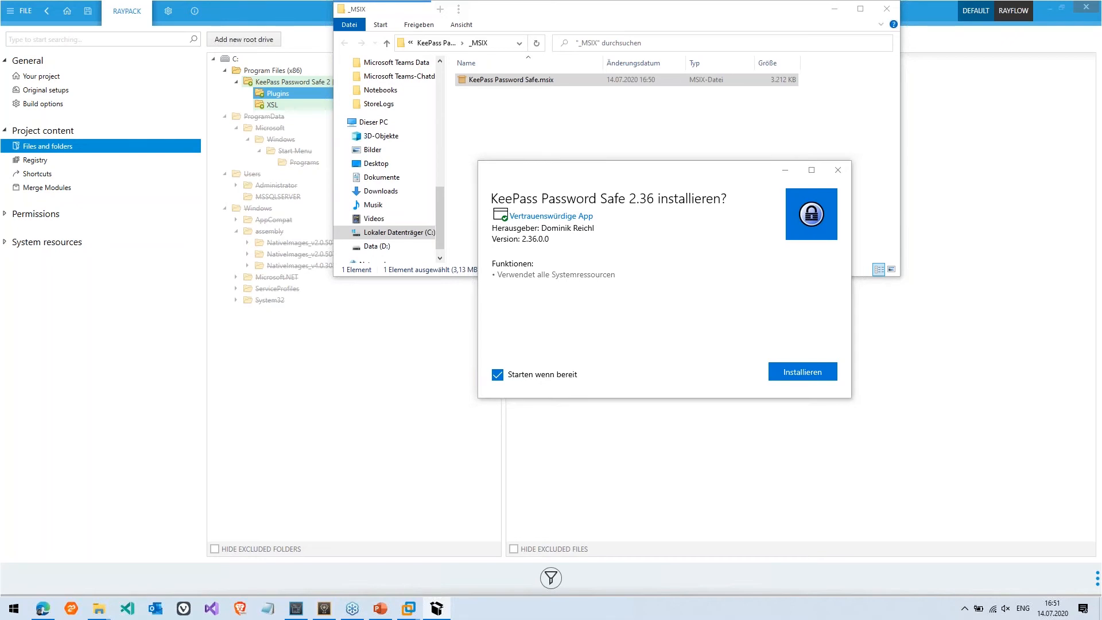
key("ctrl+2")
left_click_drag(492, 226, 507, 225)
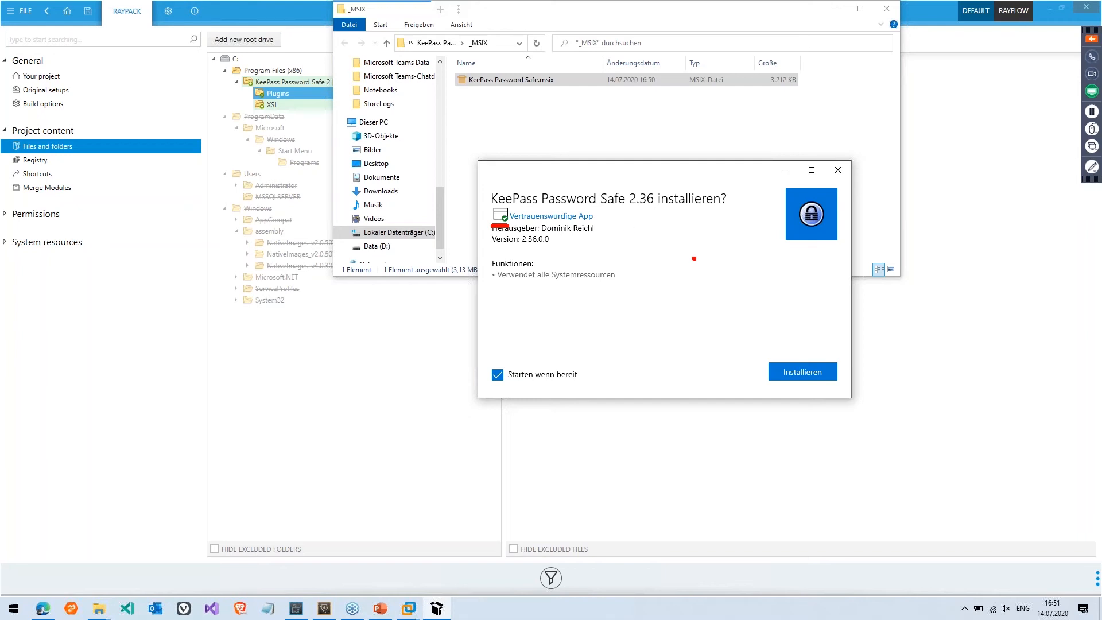
key("Escape")
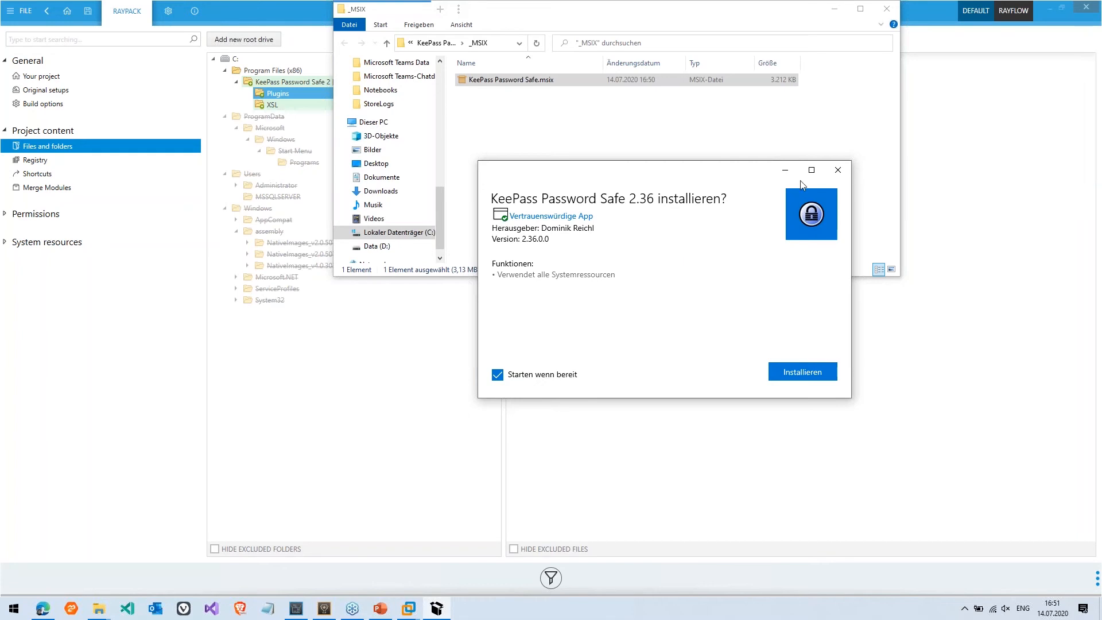
left_click(836, 173)
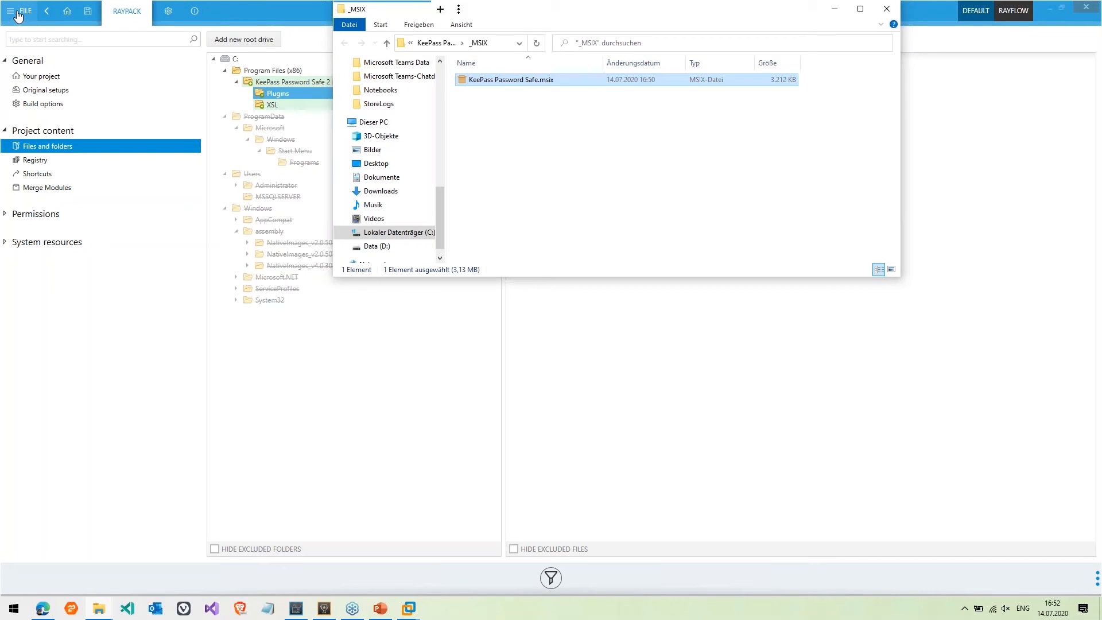
Return to RayPack and open its FILE menu
left_click(18, 16)
Load KeePass Password Safe\_MSIX\KeePass Password Safe.msix into RayPack as an MSIX project
left_click(33, 96)
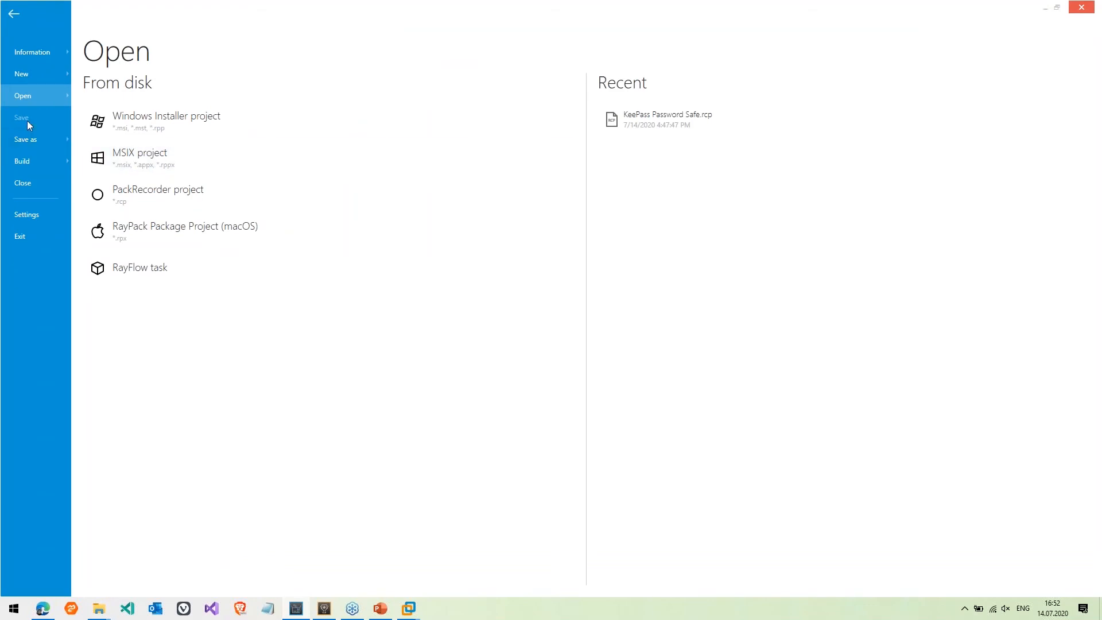
left_click(121, 160)
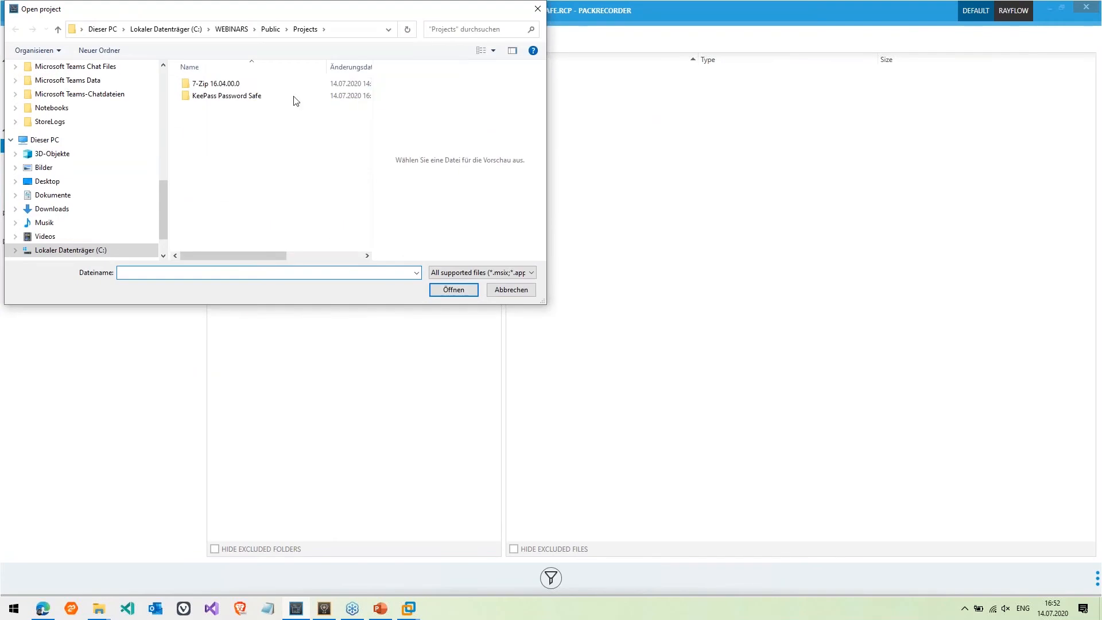
double_click(255, 98)
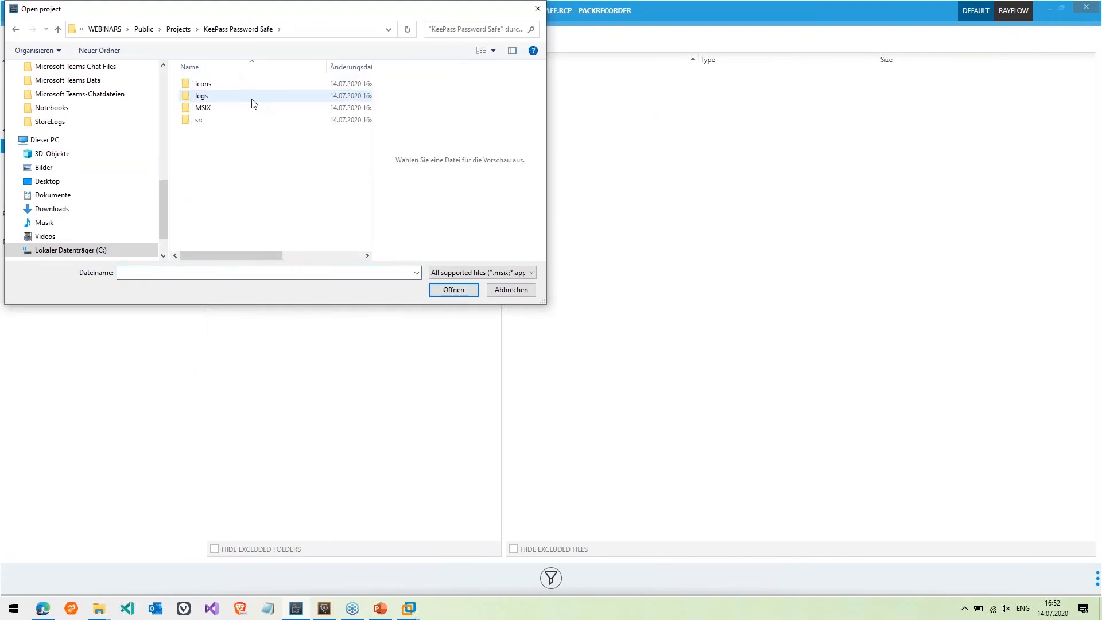
double_click(218, 108)
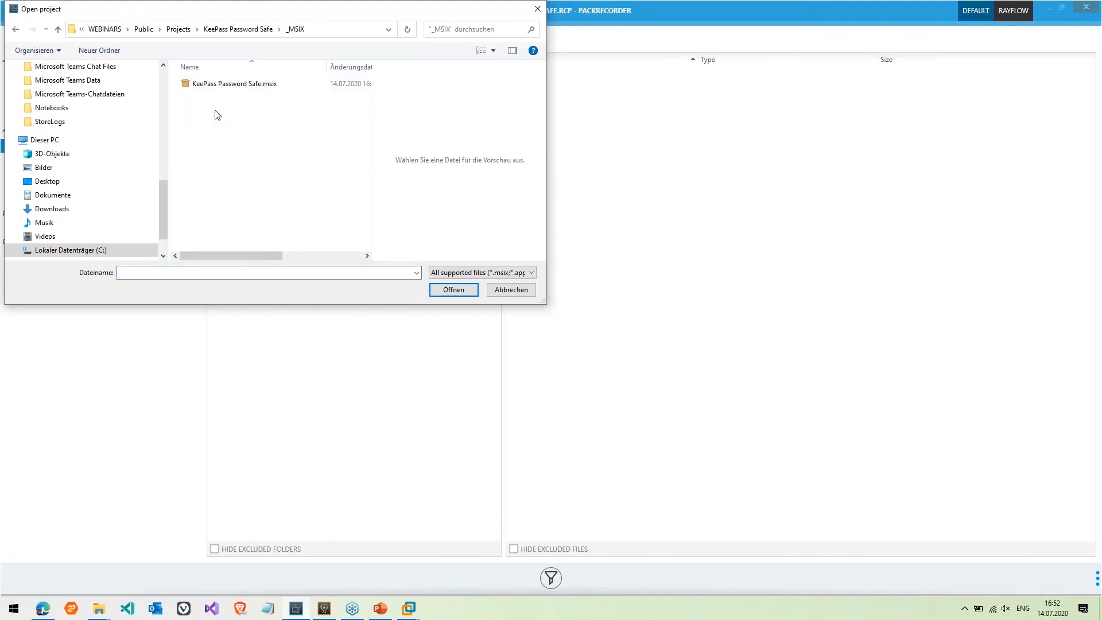
left_click(226, 87)
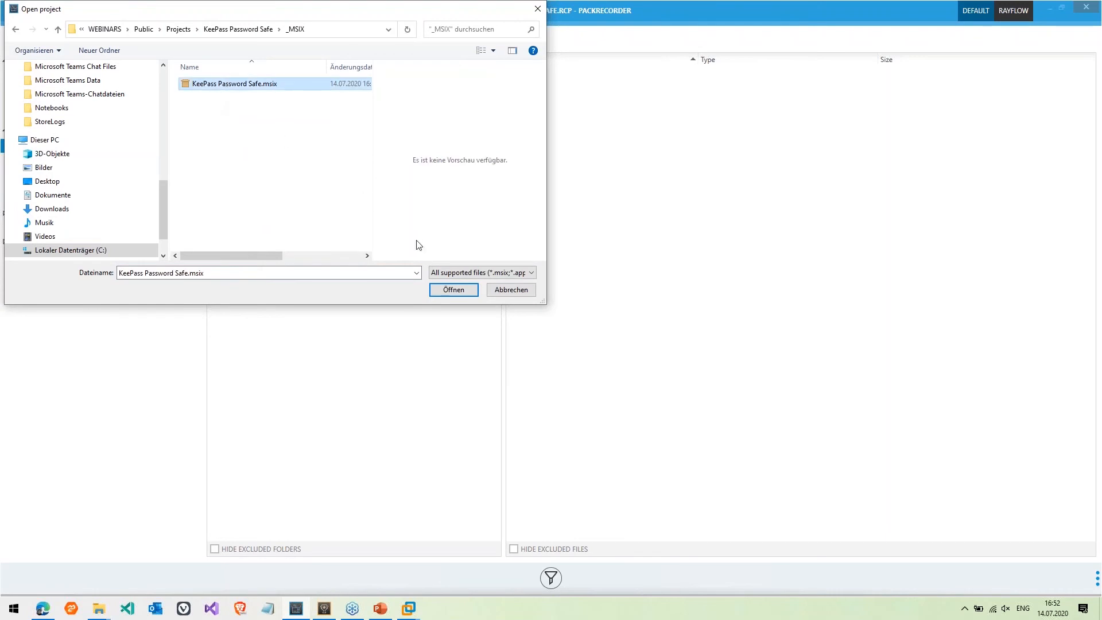
left_click(454, 291)
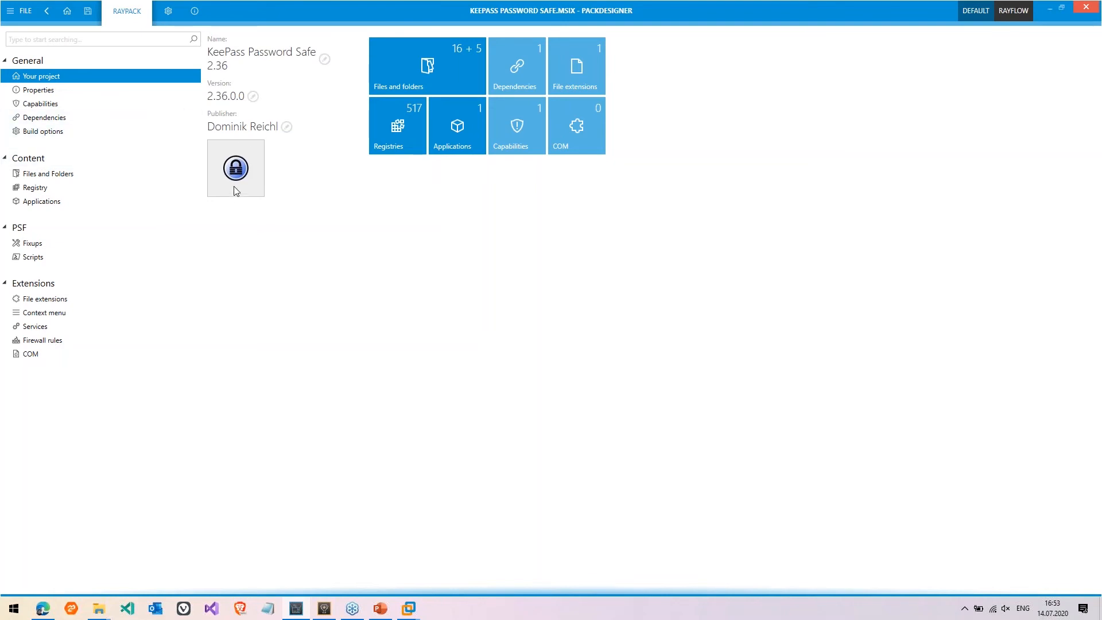
left_click(101, 108)
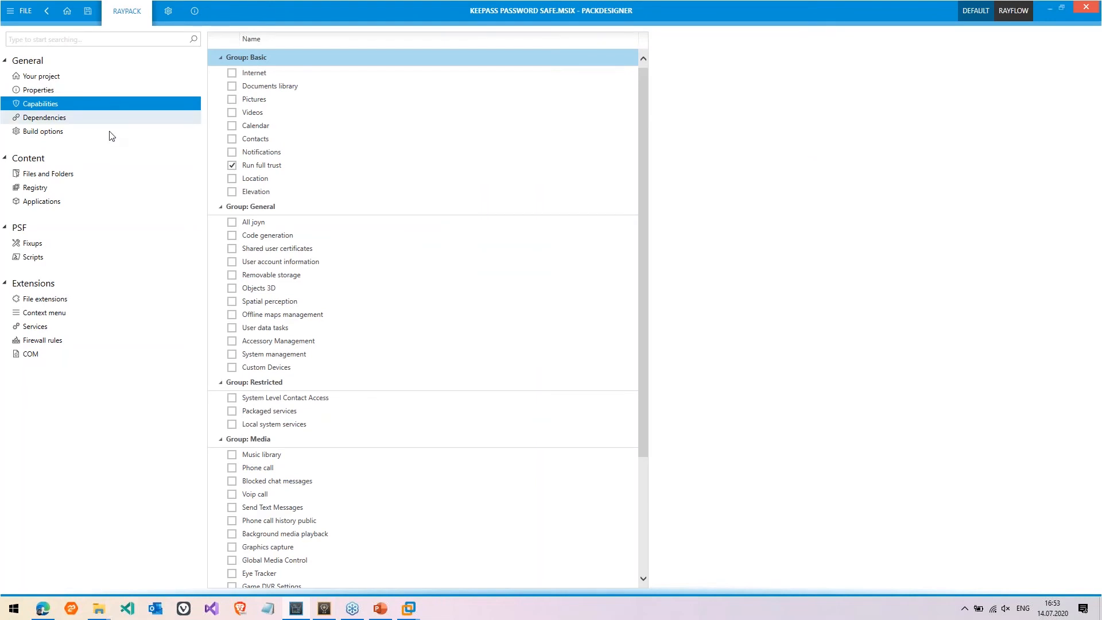
left_click(259, 169)
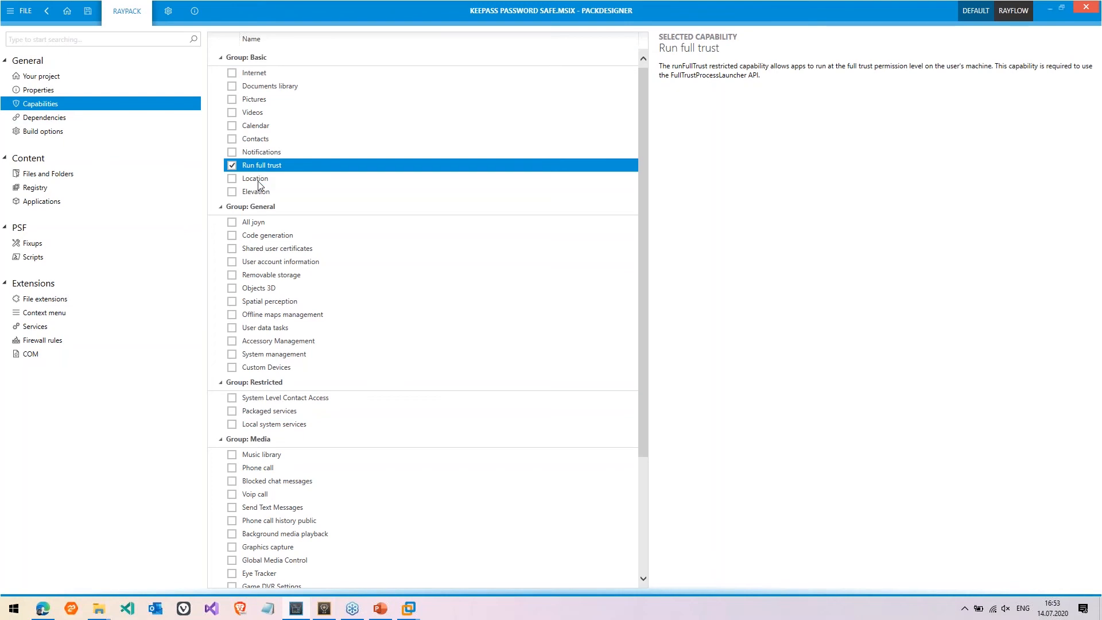
left_click(260, 192)
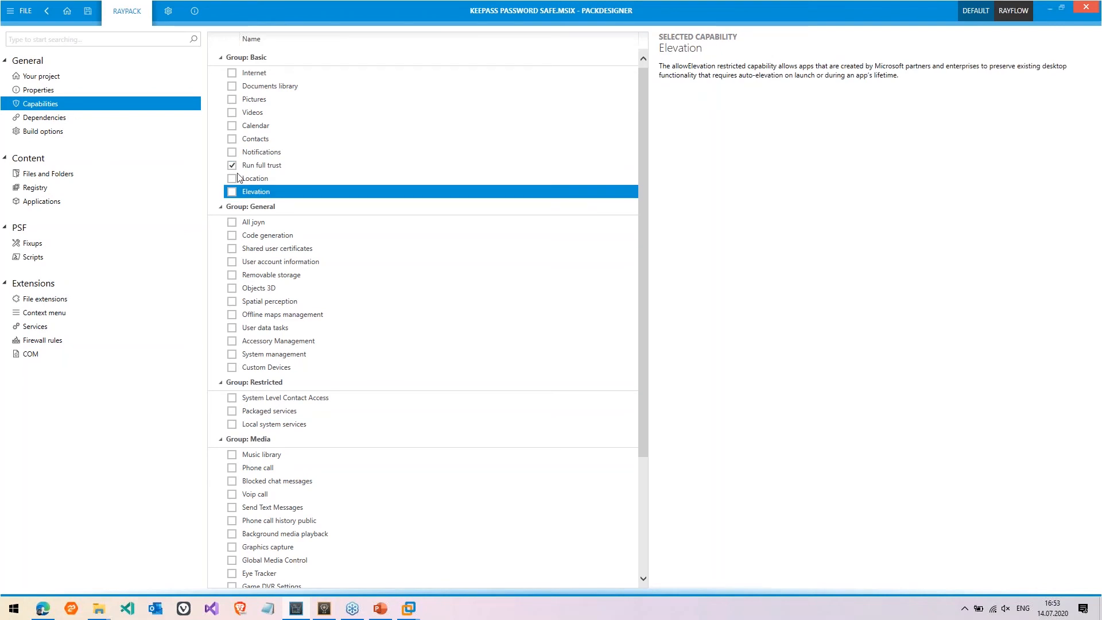
Inspect the KeePass Password Safe 2 files under ProgramFiles (x86), then switch to the Registry view
left_click(62, 178)
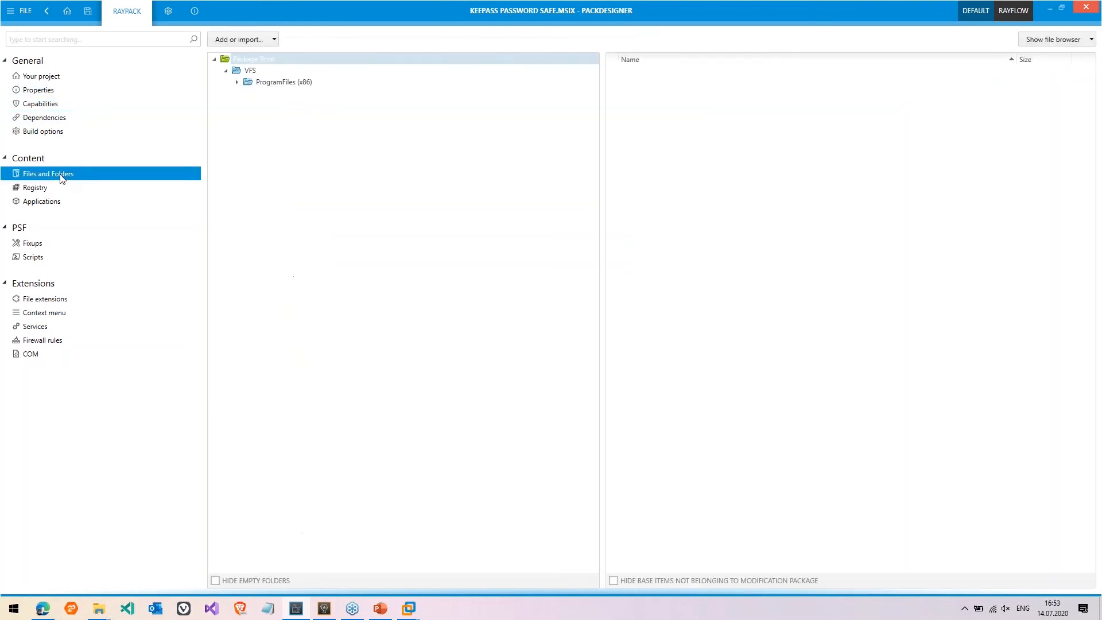
double_click(305, 84)
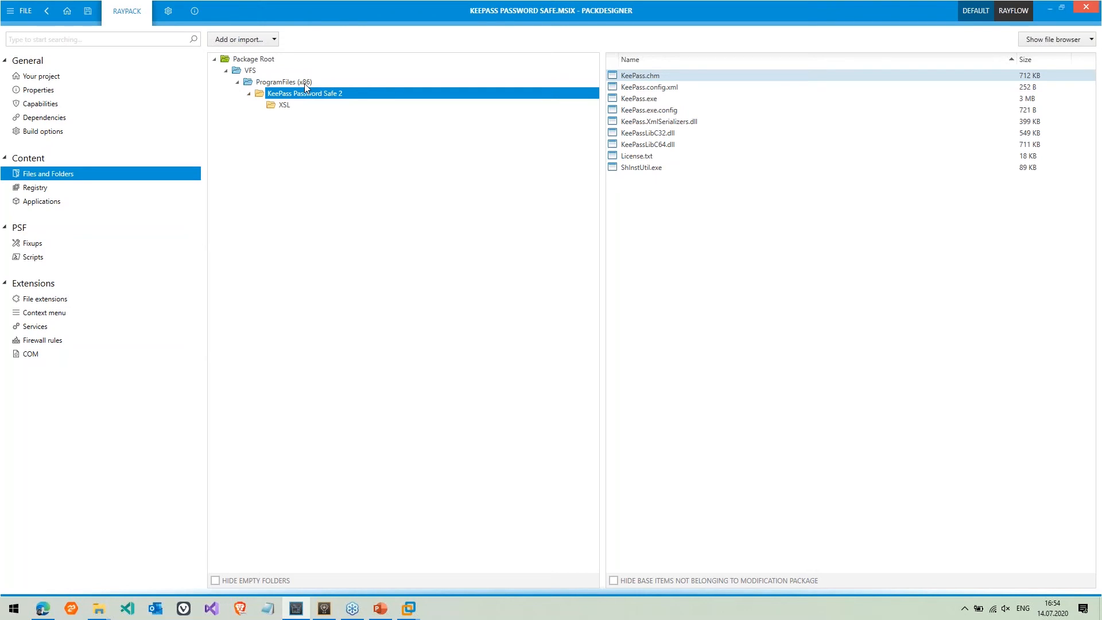
left_click(59, 192)
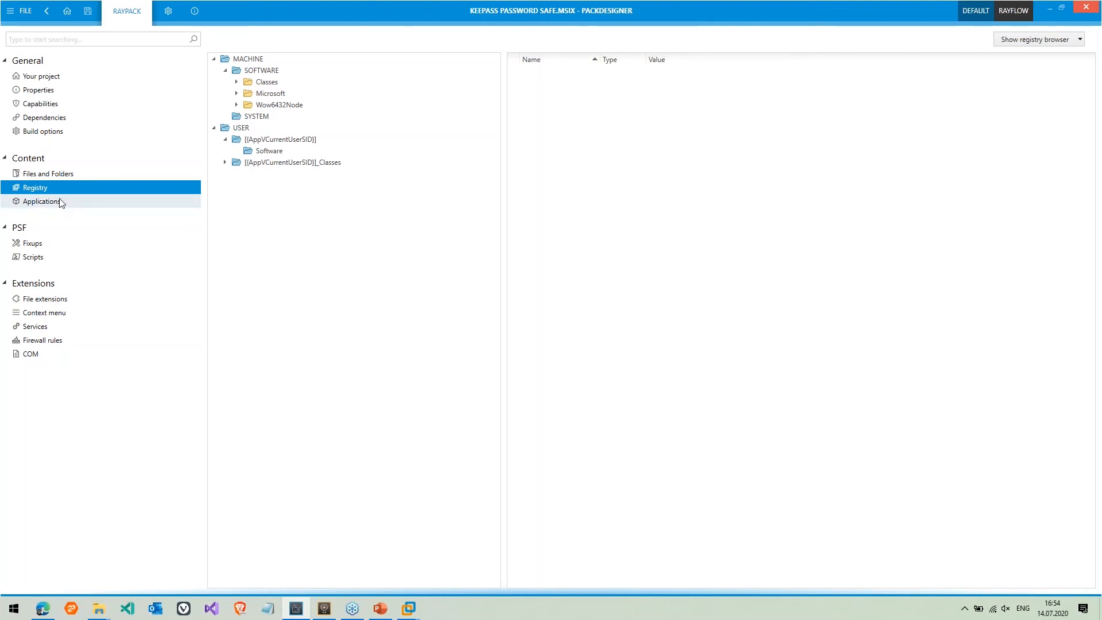
Show the General properties of the KeePass entry on the Applications page
left_click(60, 202)
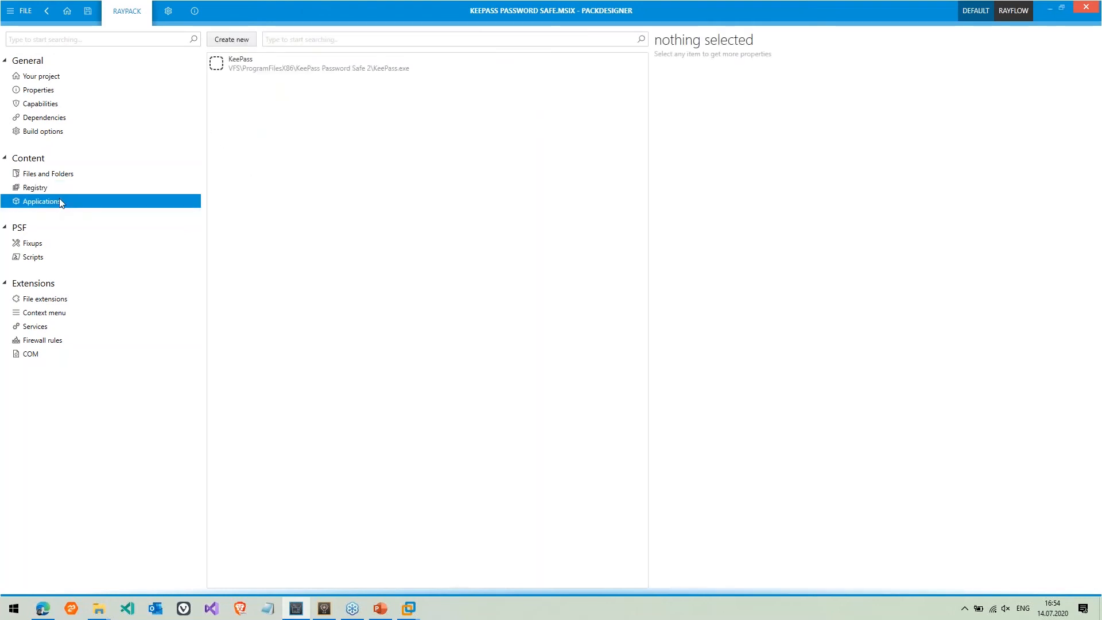
left_click(247, 71)
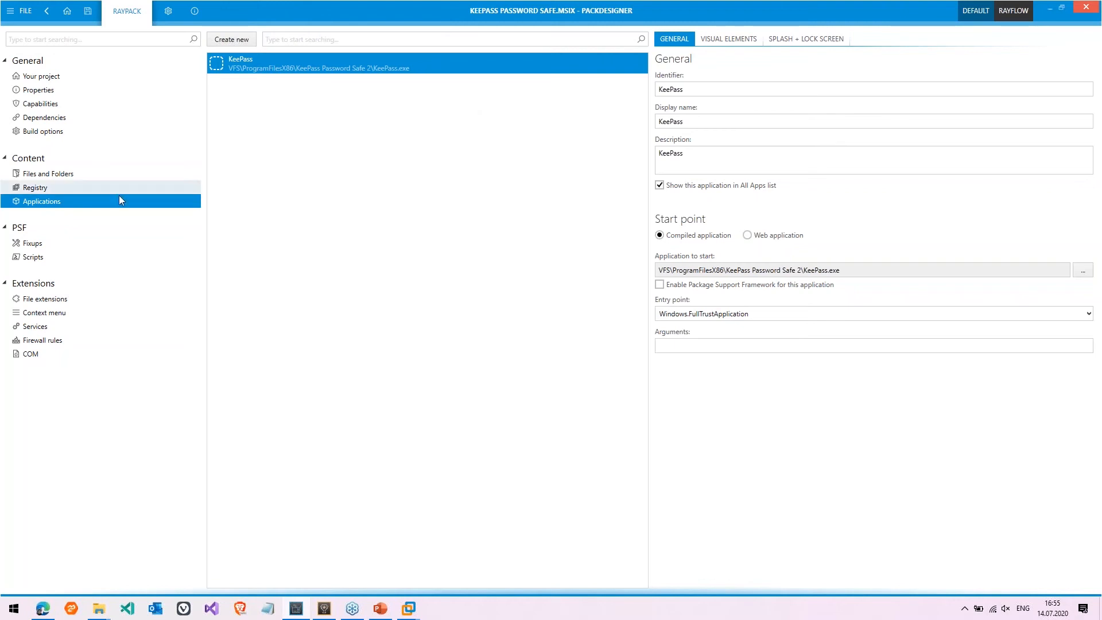
Create a new PSF fixup limited to the selected KeePass application, giving pattern KeePass\.exe
left_click(33, 243)
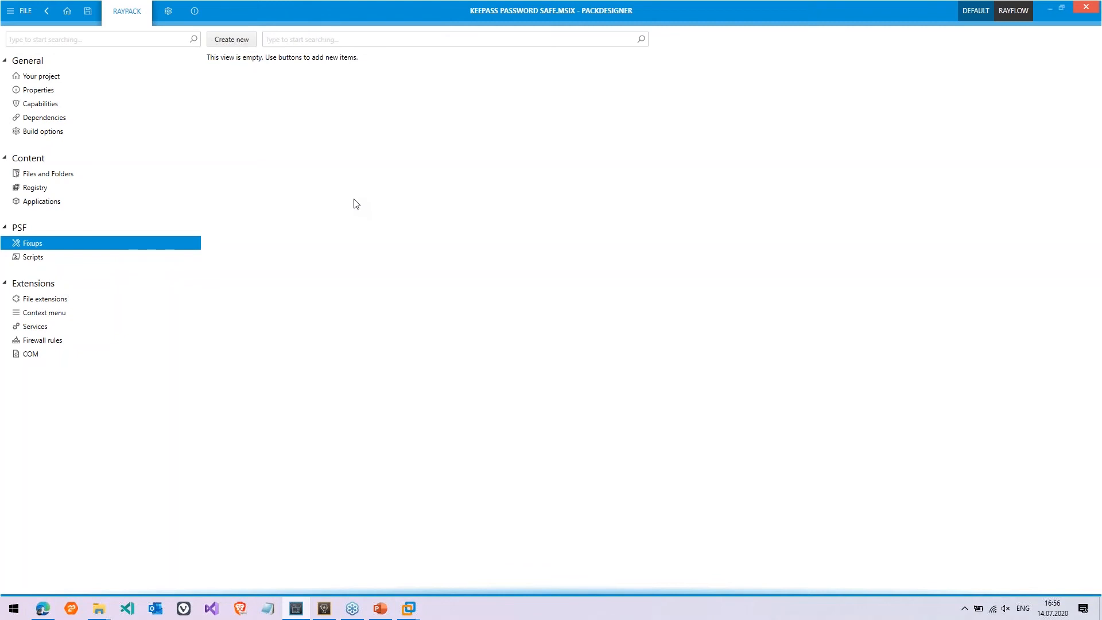
left_click(241, 43)
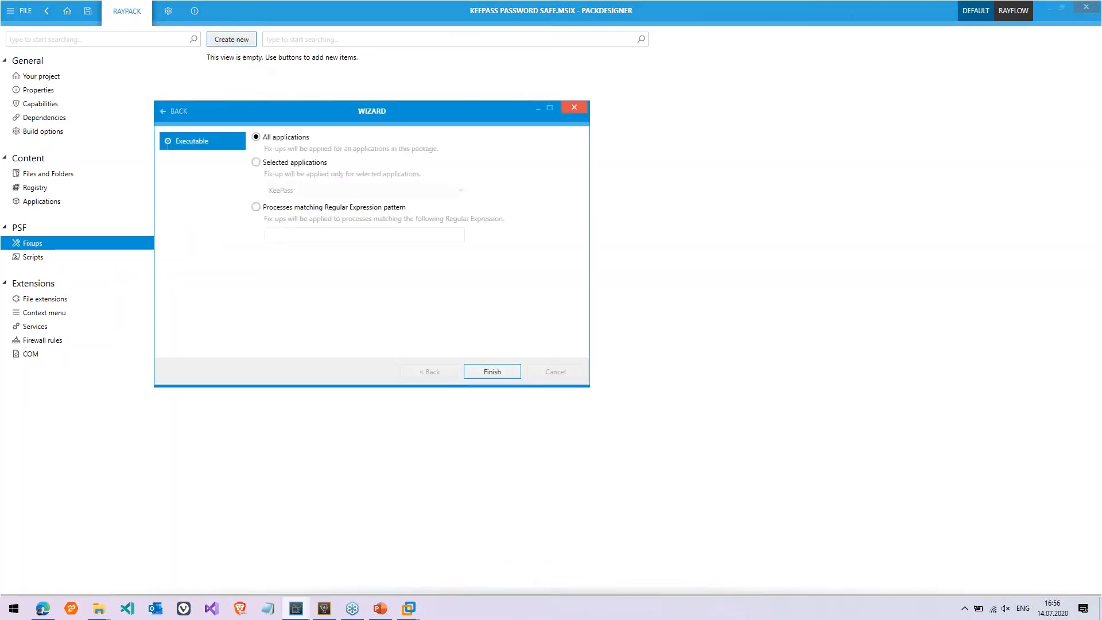
left_click_drag(322, 112, 370, 107)
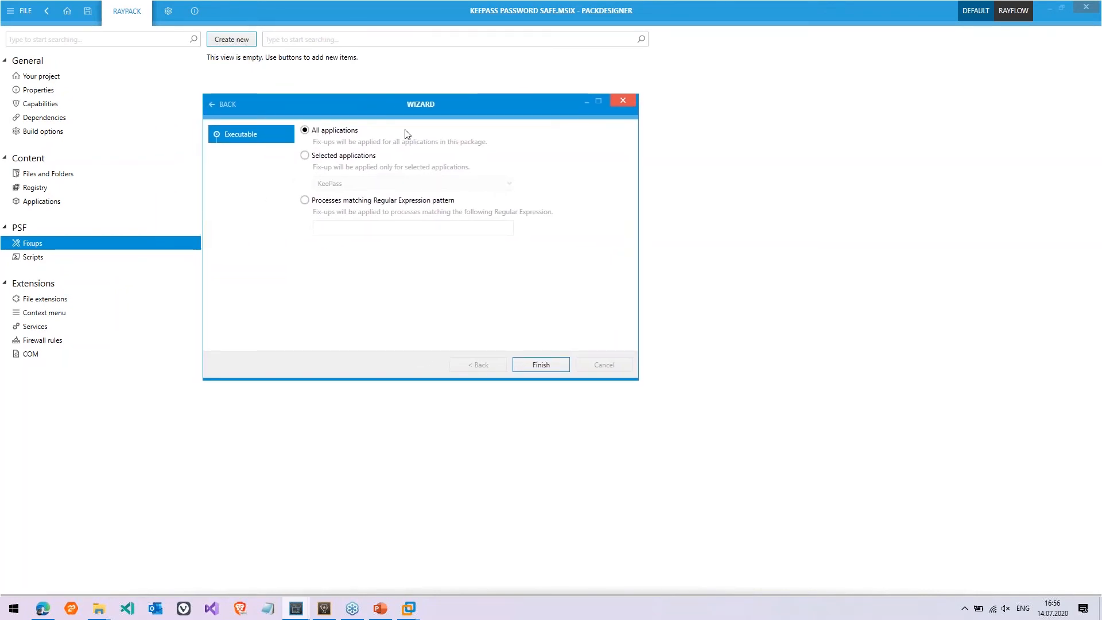
left_click_drag(638, 380, 804, 450)
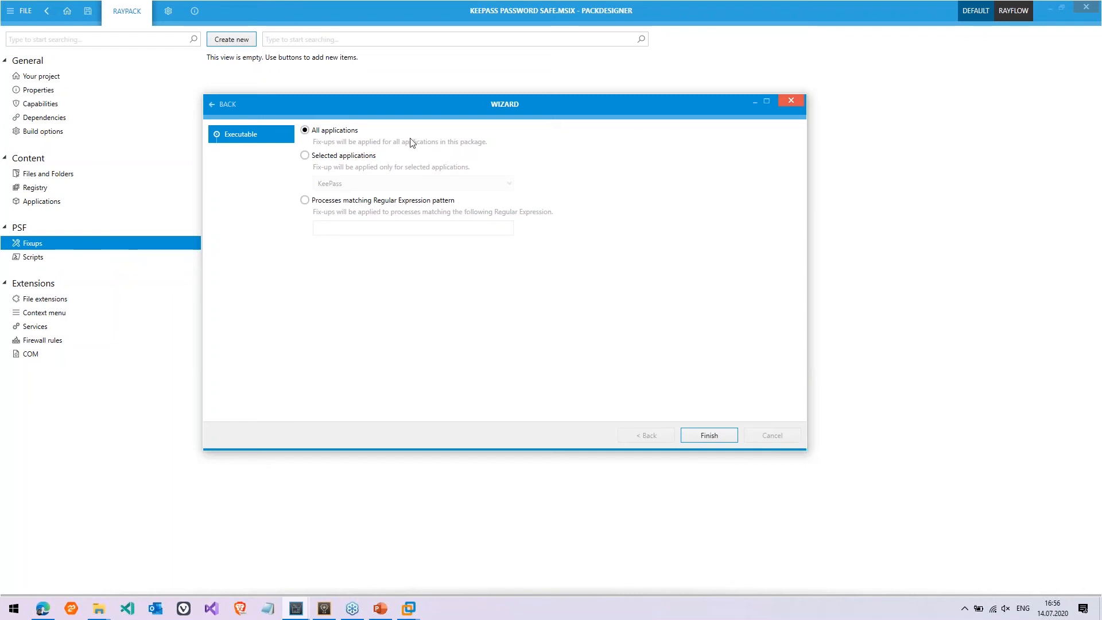
left_click(370, 157)
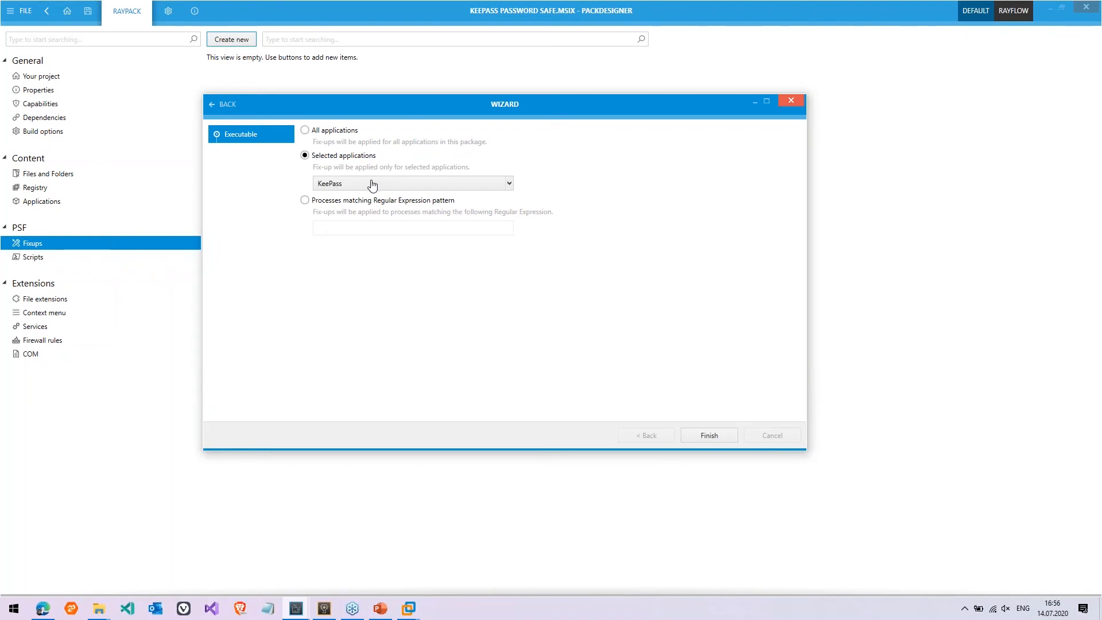
left_click(714, 428)
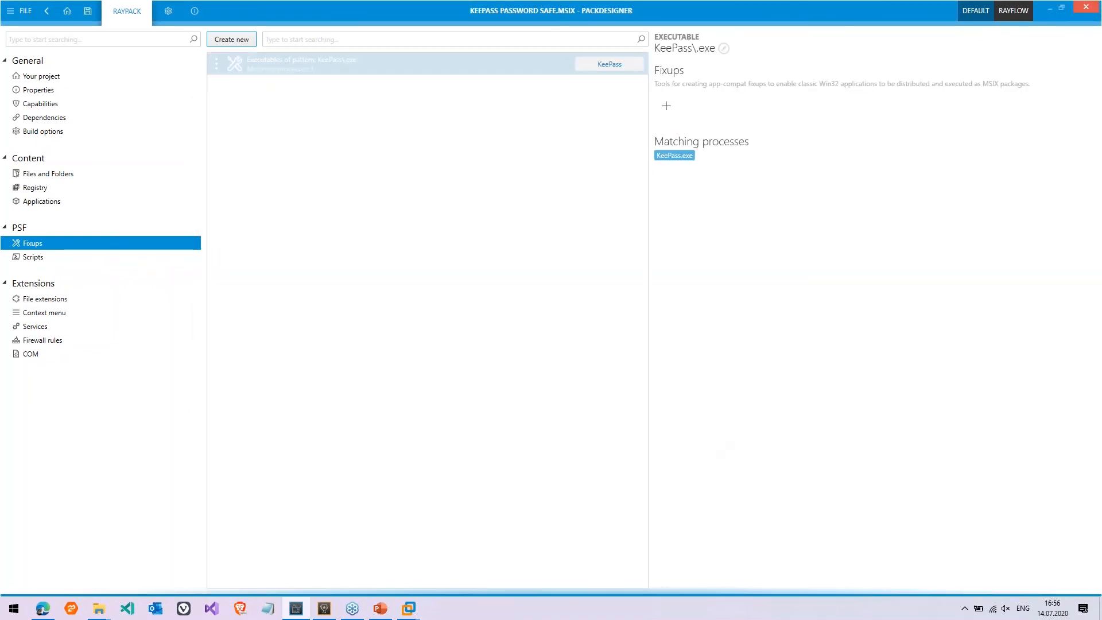
Add the File Redirection fix (FILEREDIRECTIONFIXUP.DLL) to the KeePass\.exe rule and open its configuration
left_click(664, 109)
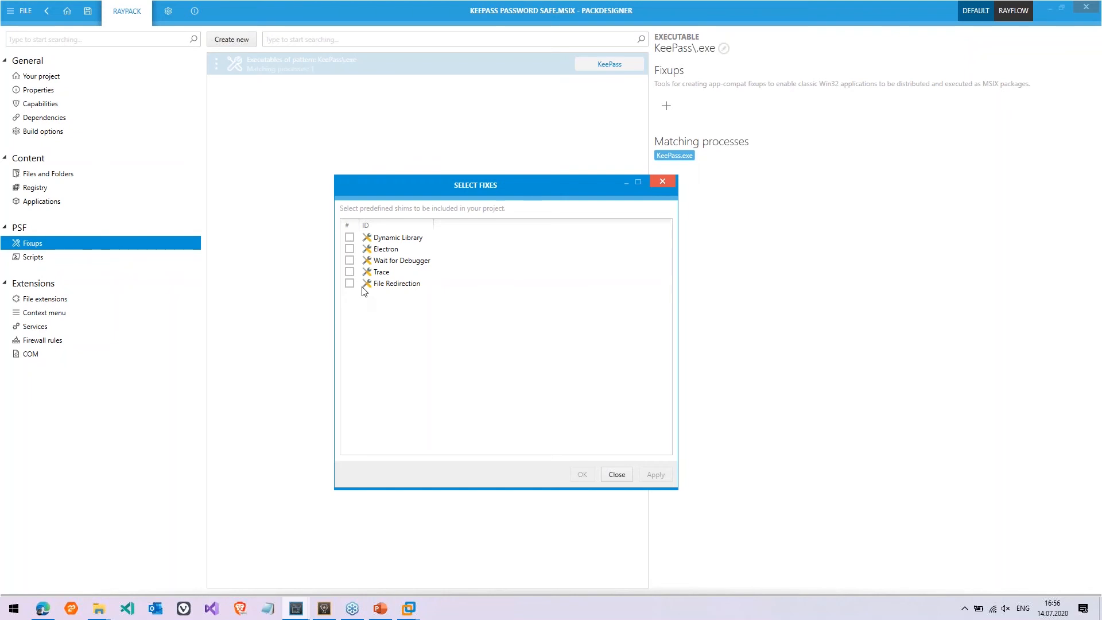
left_click(378, 285)
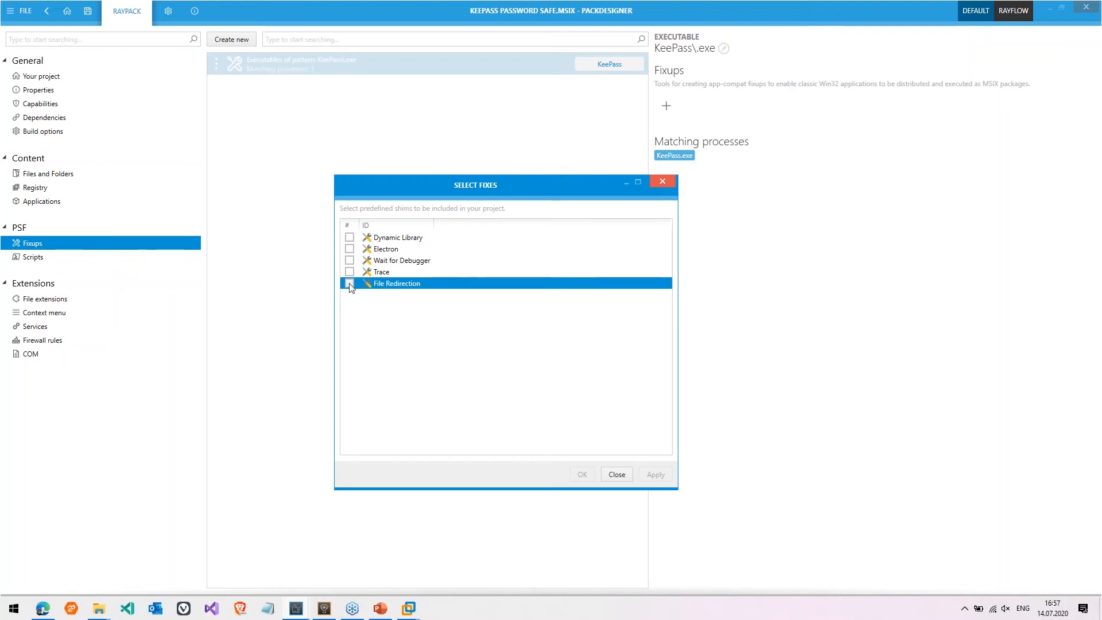
left_click(349, 283)
left_click(579, 475)
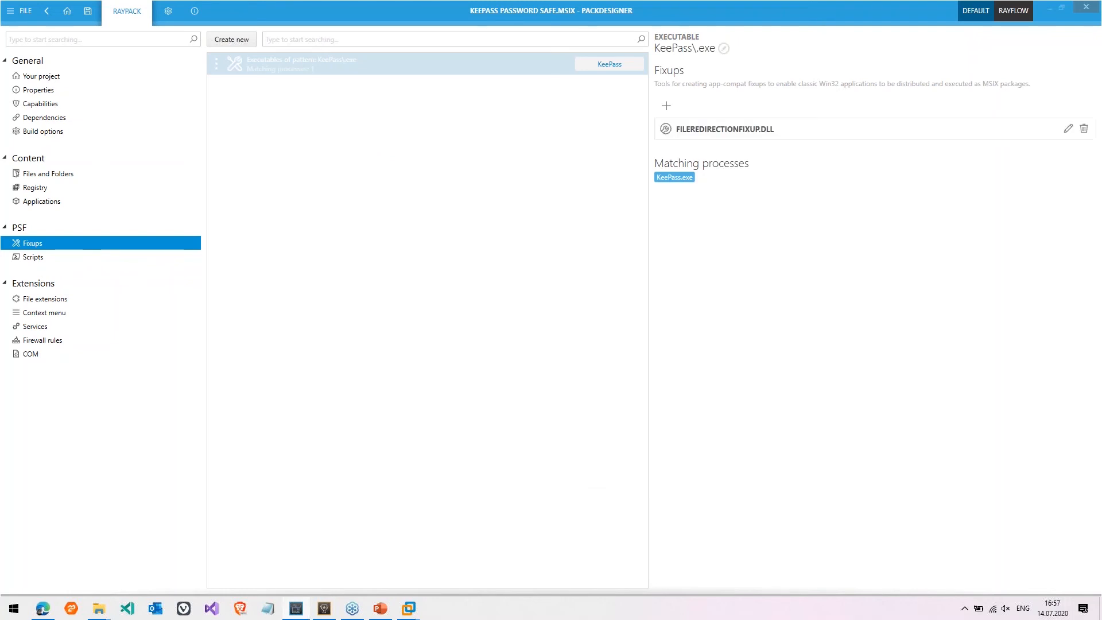
left_click(715, 129)
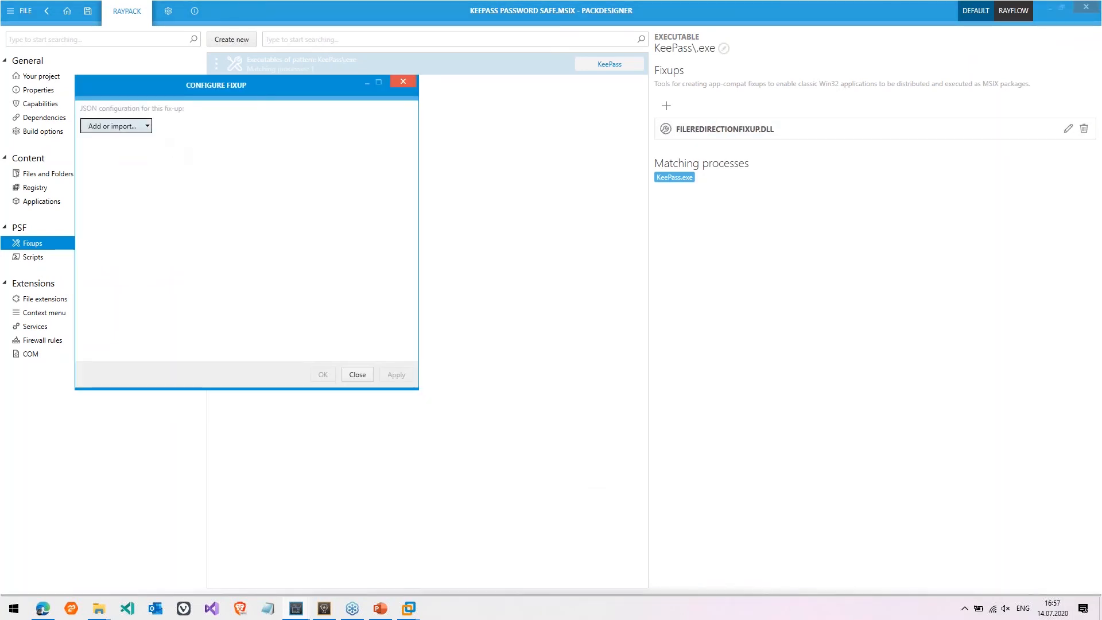
Add a predefined-base-folder redirect for ProgramFilesX86 with pattern .* and confirm it
left_click(115, 125)
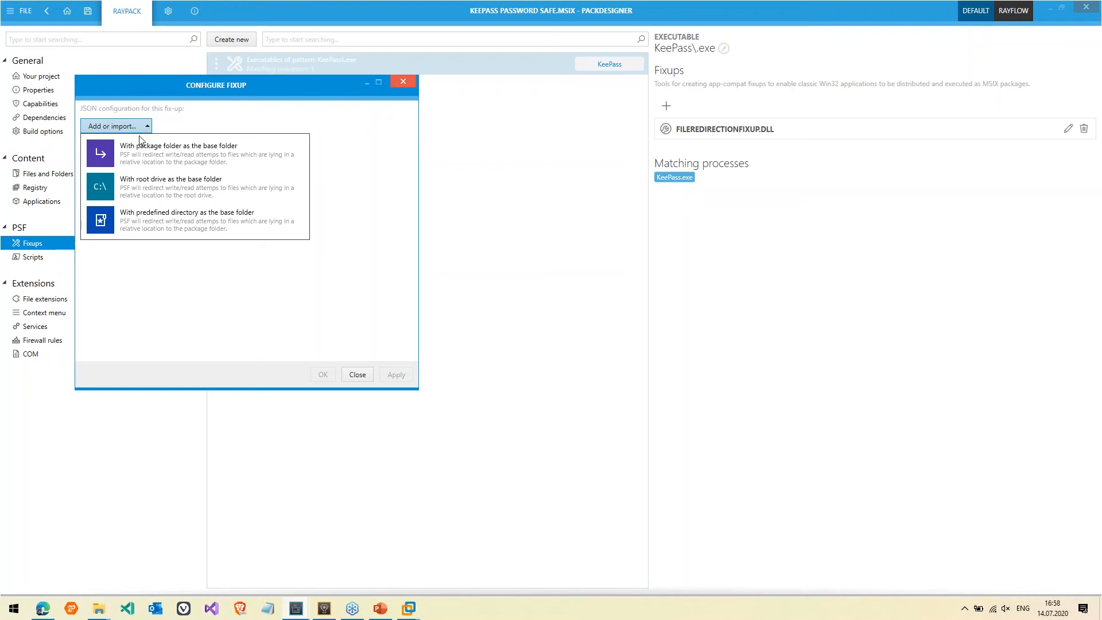
left_click(175, 218)
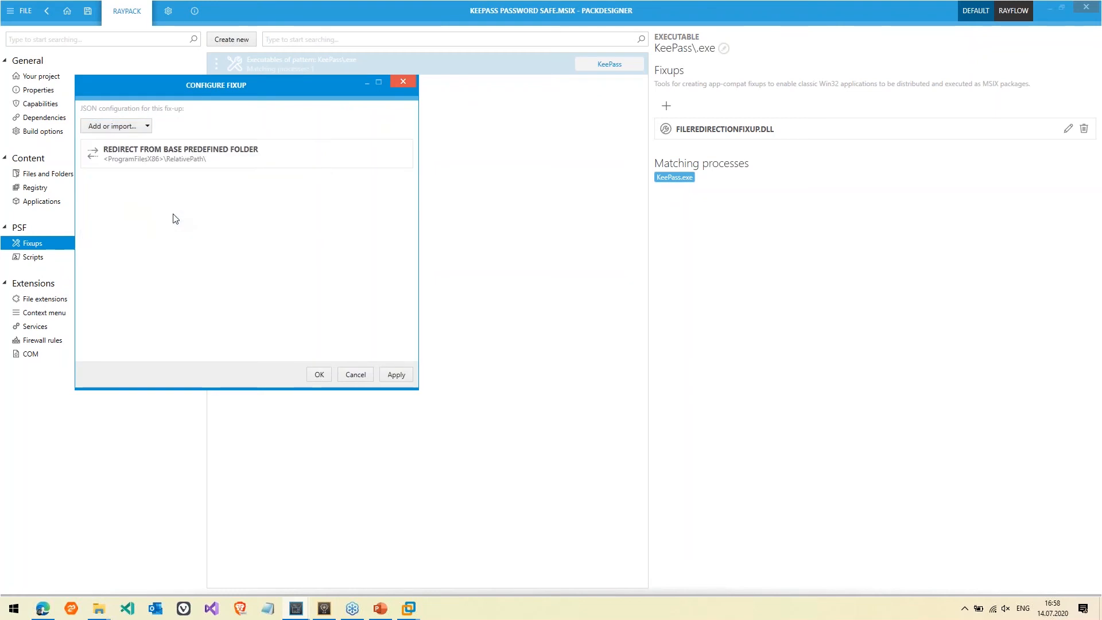
left_click(204, 157)
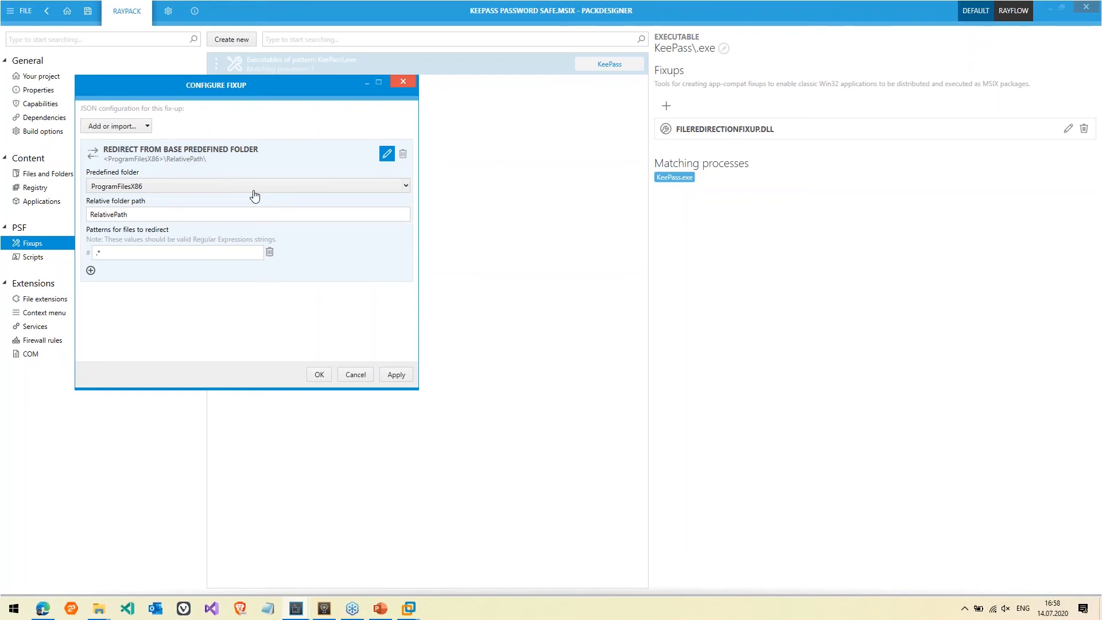
left_click(319, 375)
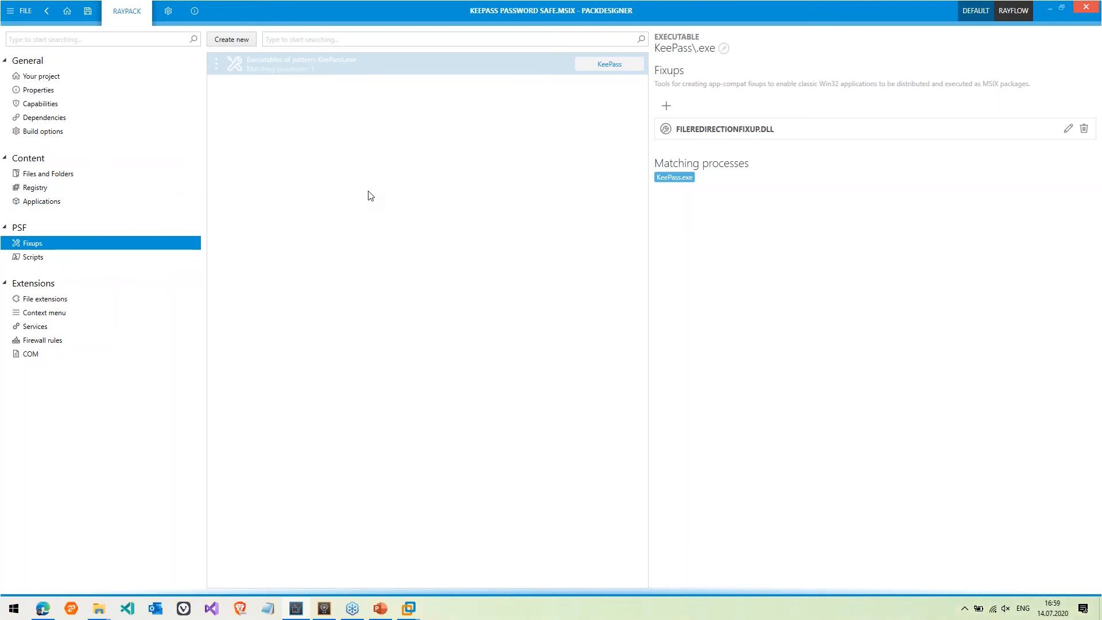
Show the KeePass package's PSF Scripts page, which has no scripts yet
left_click(170, 263)
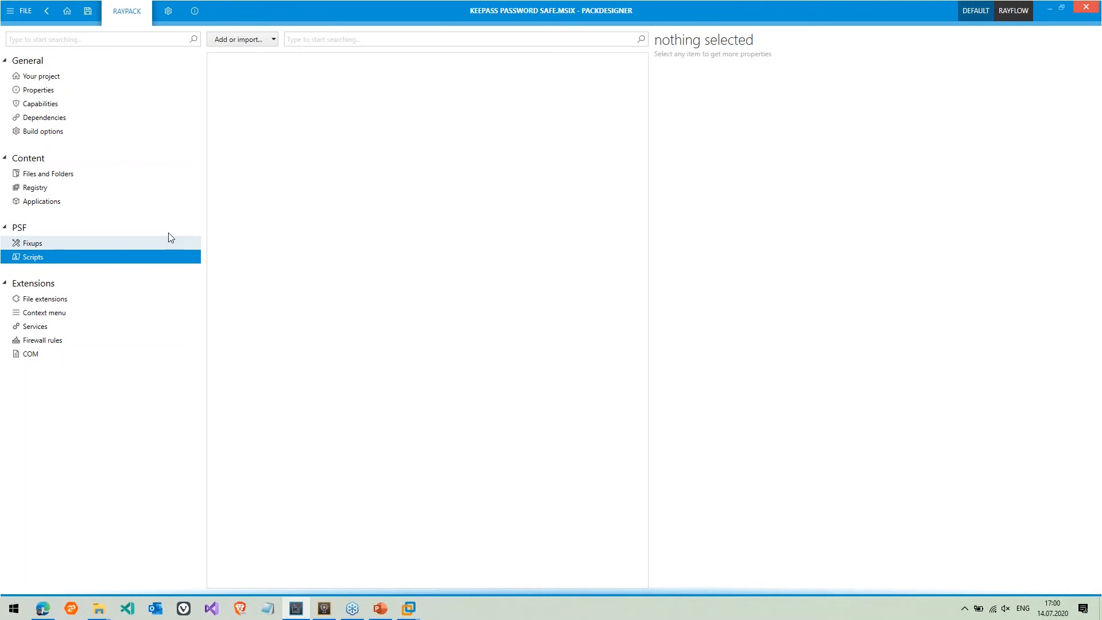
Write a new script line: "Hello world" | Out-File "c:\Program Files (x86)\Keepass\log.txt"
left_click(266, 39)
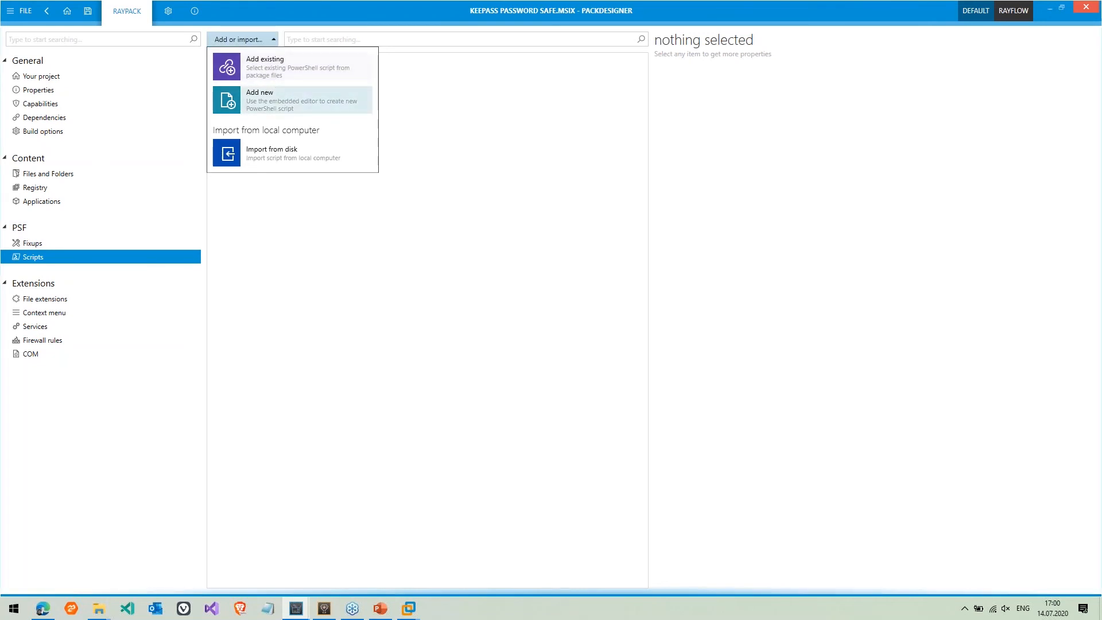
left_click(298, 100)
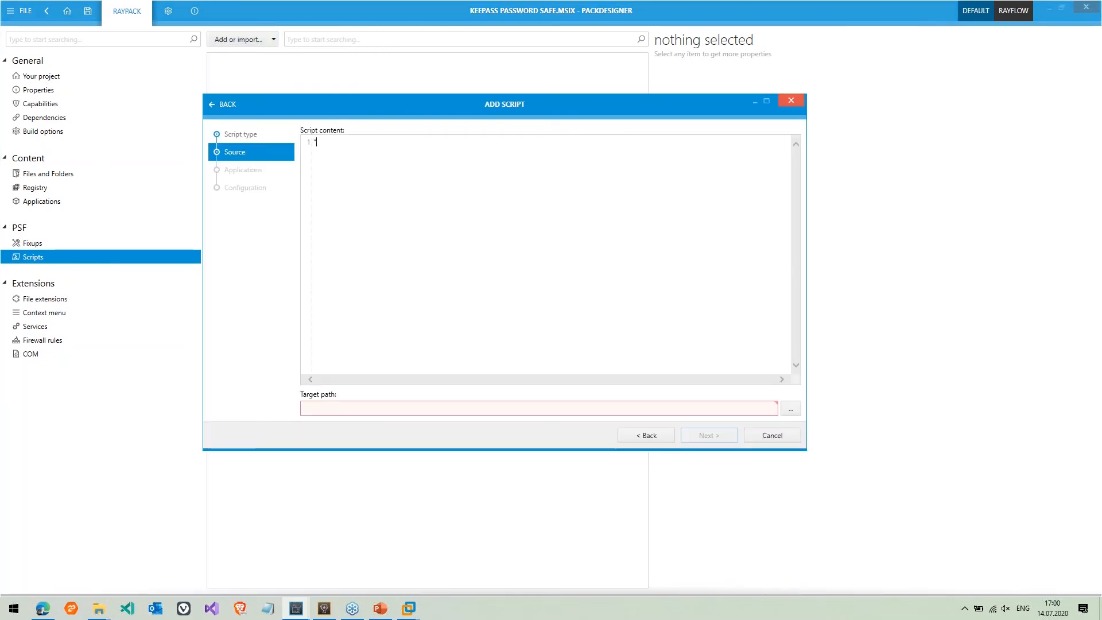
type("\"Hello world")
type("\" | Out-File C:\\P")
type("rogram")
key("BackSpace")
key("BackSpace")
key("BackSpace")
key("BackSpace")
key("BackSpace")
key("BackSpace")
key("BackSpace")
key("BackSpace")
key("BackSpace")
key("BackSpace")
type("\"c:")
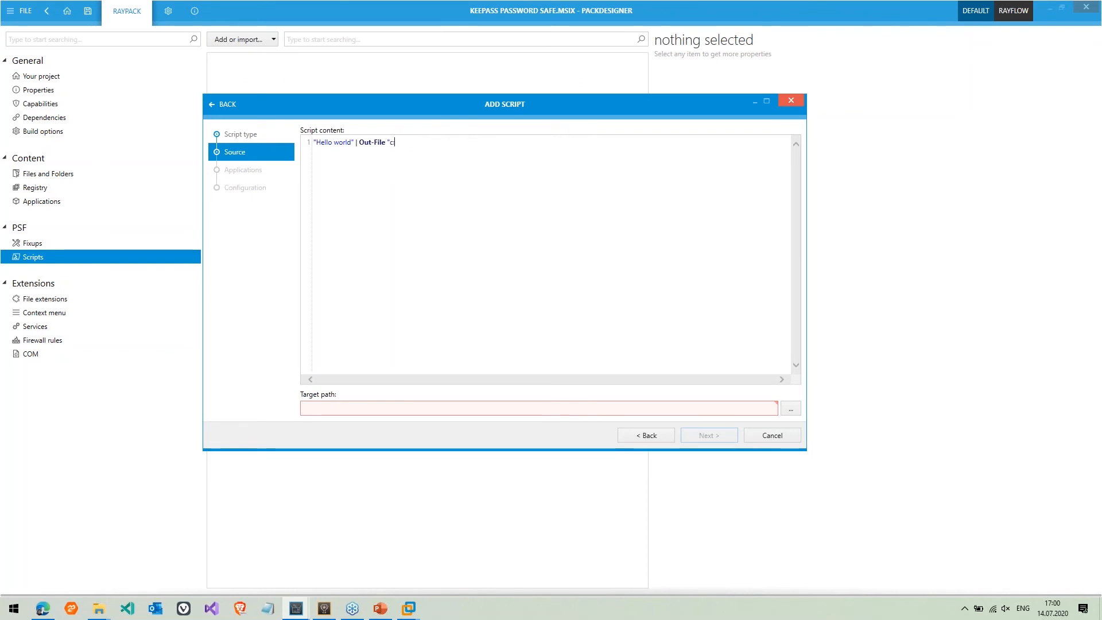
type("\\Program Fileso (x86)")
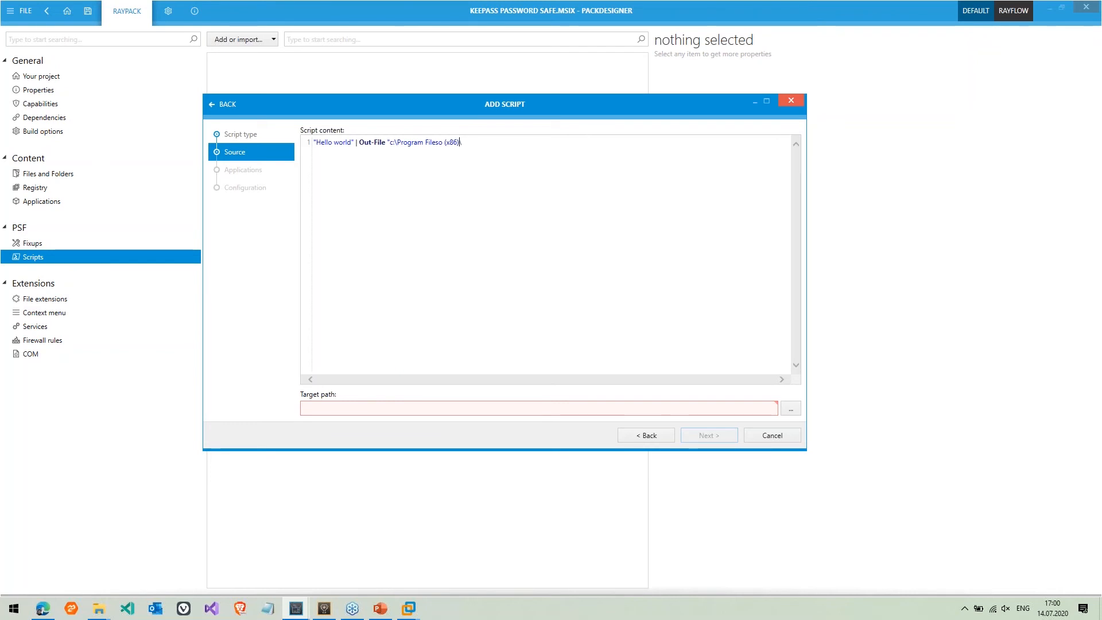
key("Left")
key("BackSpace")
key("BackSpace")
key("Right")
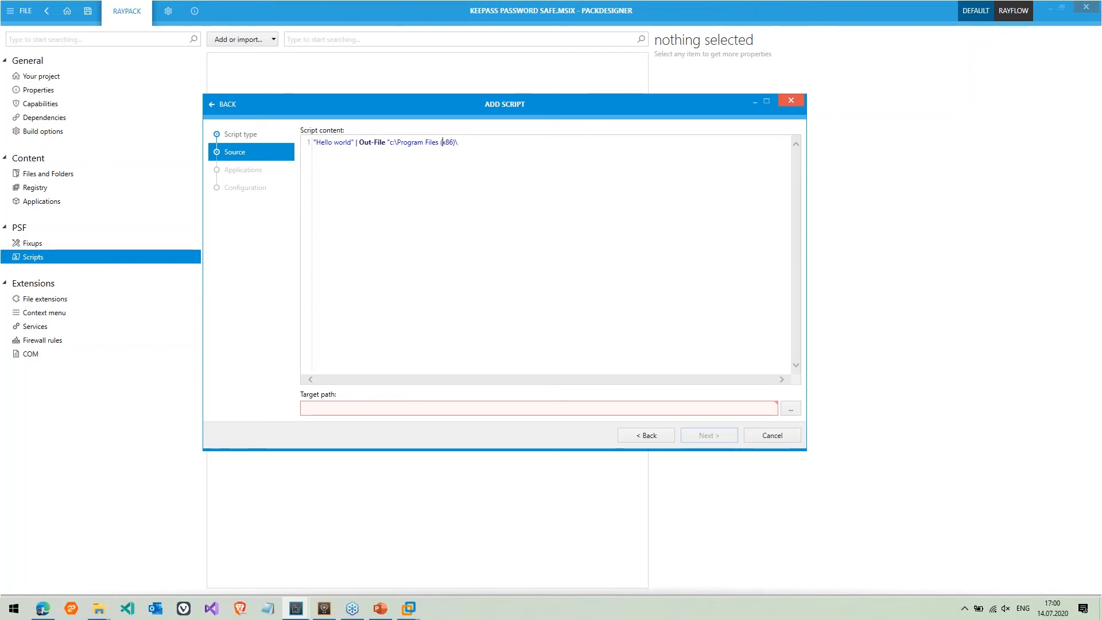
type("Keepass\\log.txt\"")
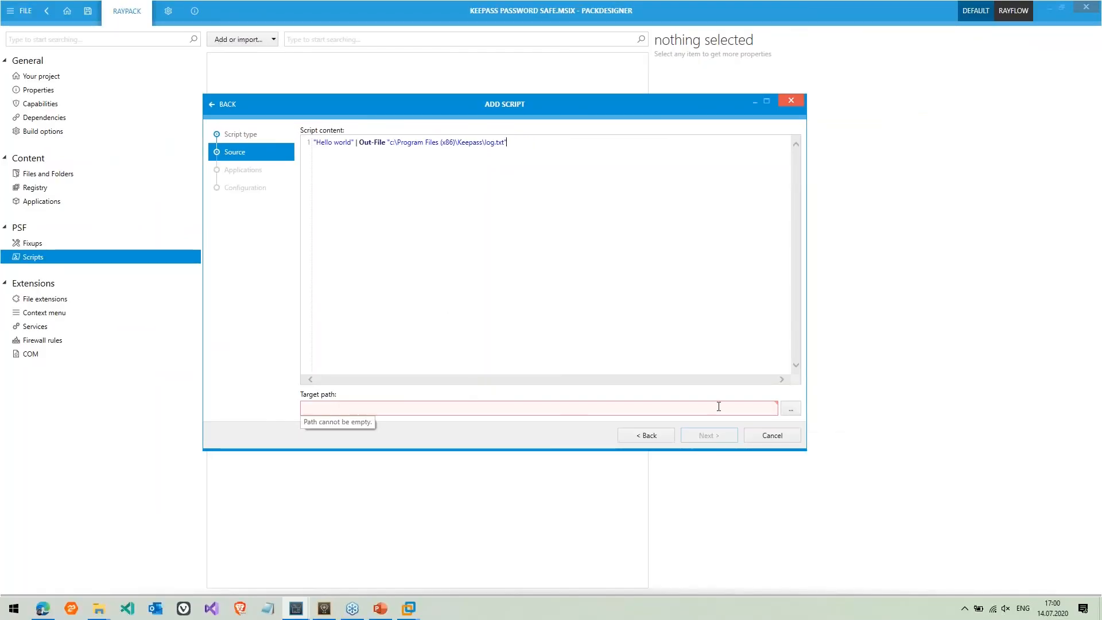
Set the script target to VFS\ProgramFilesX86\KeePass Password Safe 2\script.ps1 and go on to Applications
left_click(791, 409)
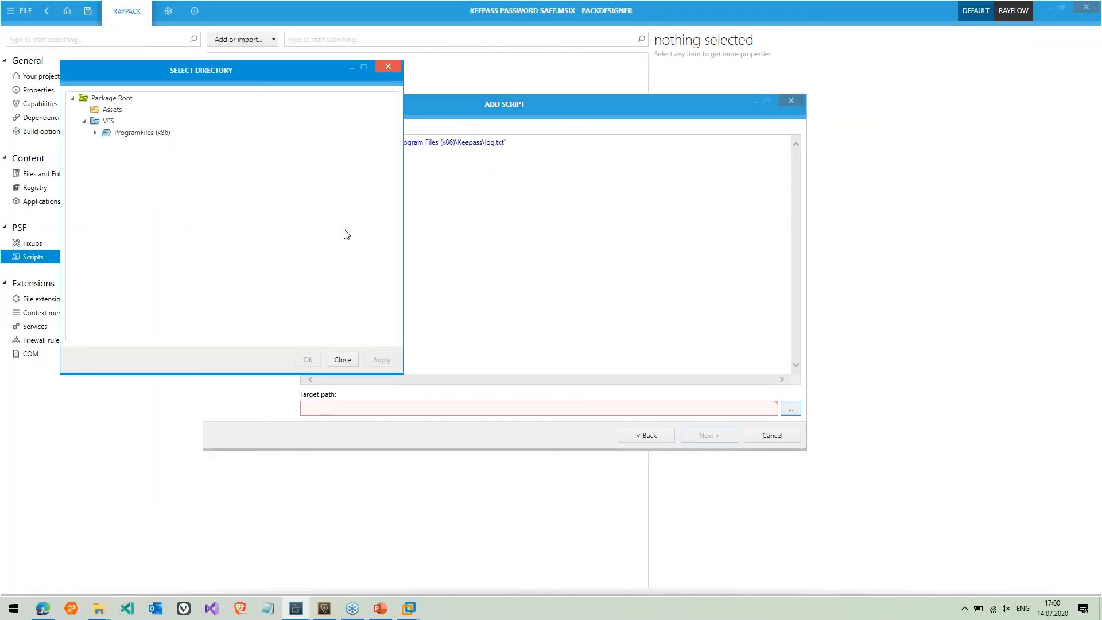
left_click(95, 132)
left_click(168, 148)
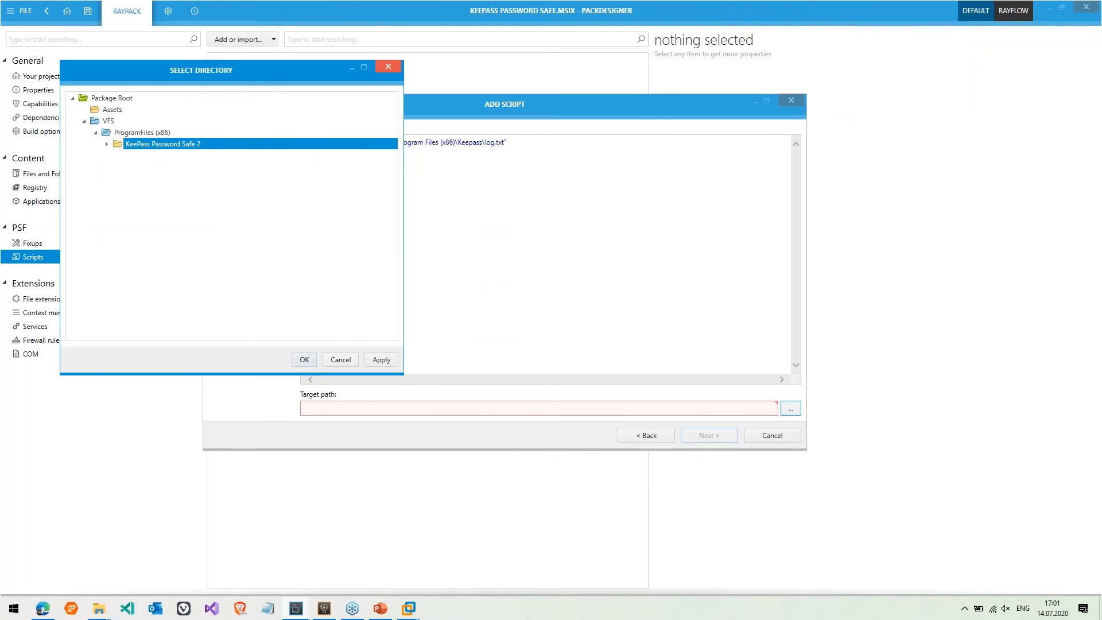
left_click(304, 359)
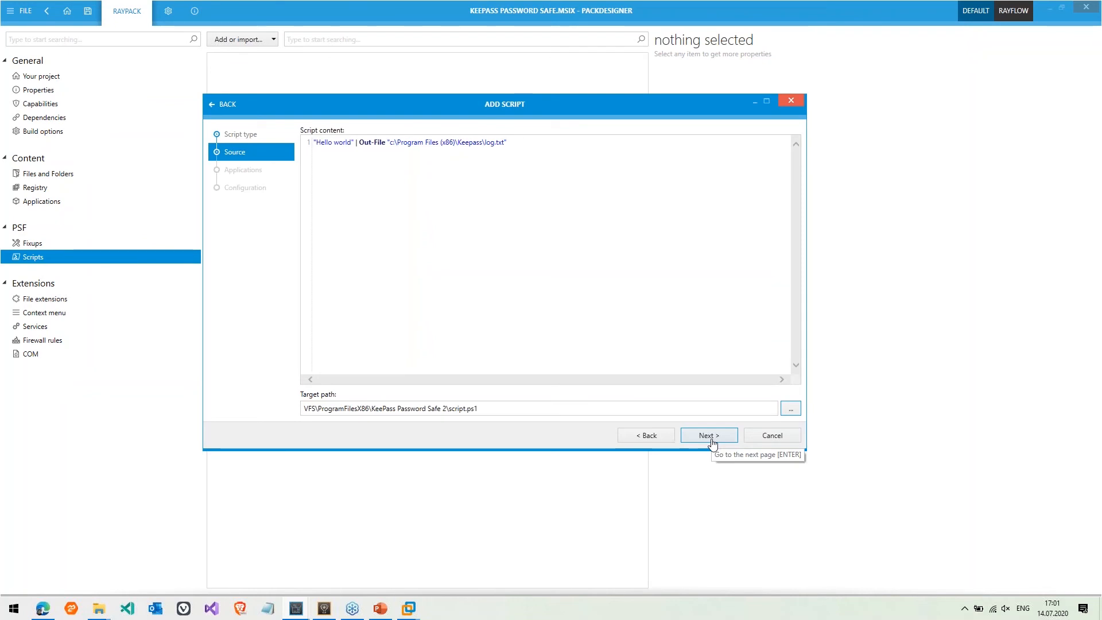
left_click(710, 440)
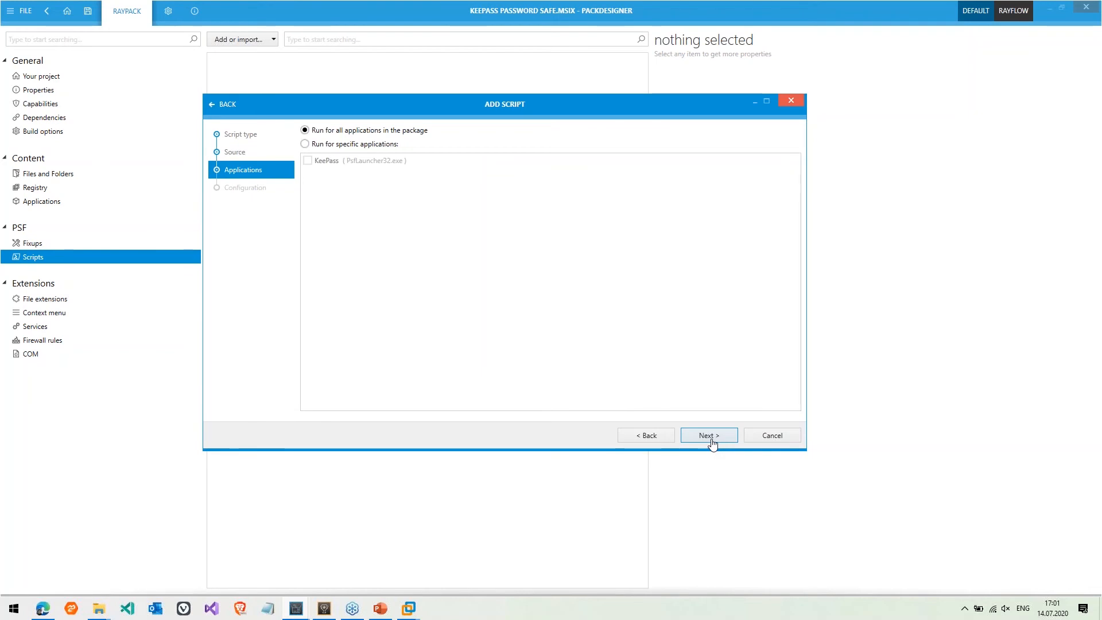
Run the script only for KeePass (PsfLauncher32.exe), then continue to run configuration
left_click(339, 144)
left_click(321, 163)
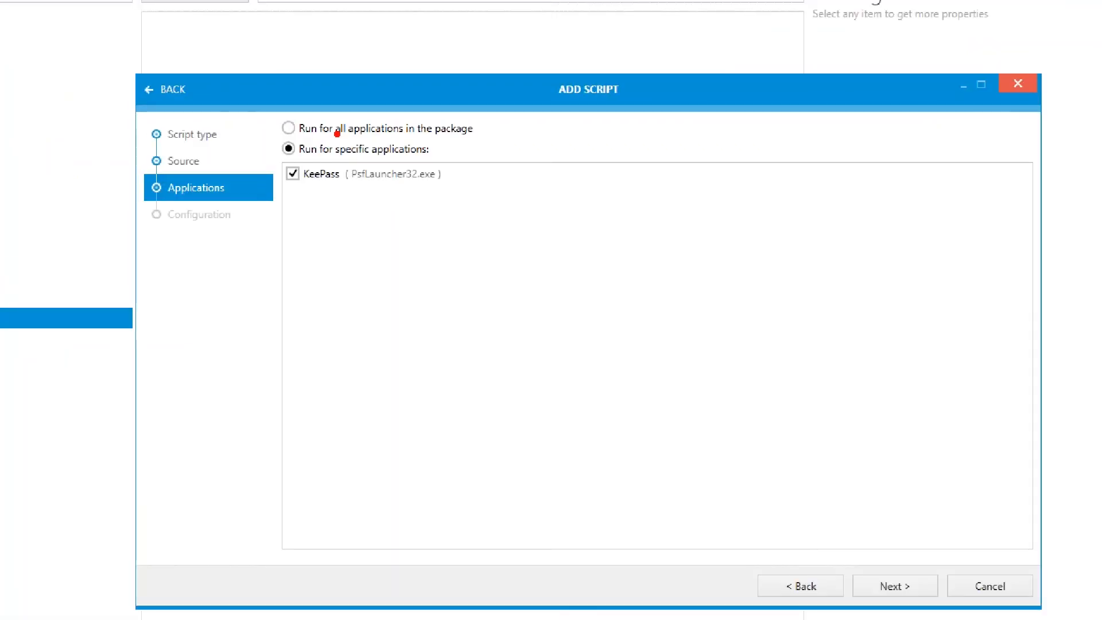
left_click_drag(354, 183, 440, 186)
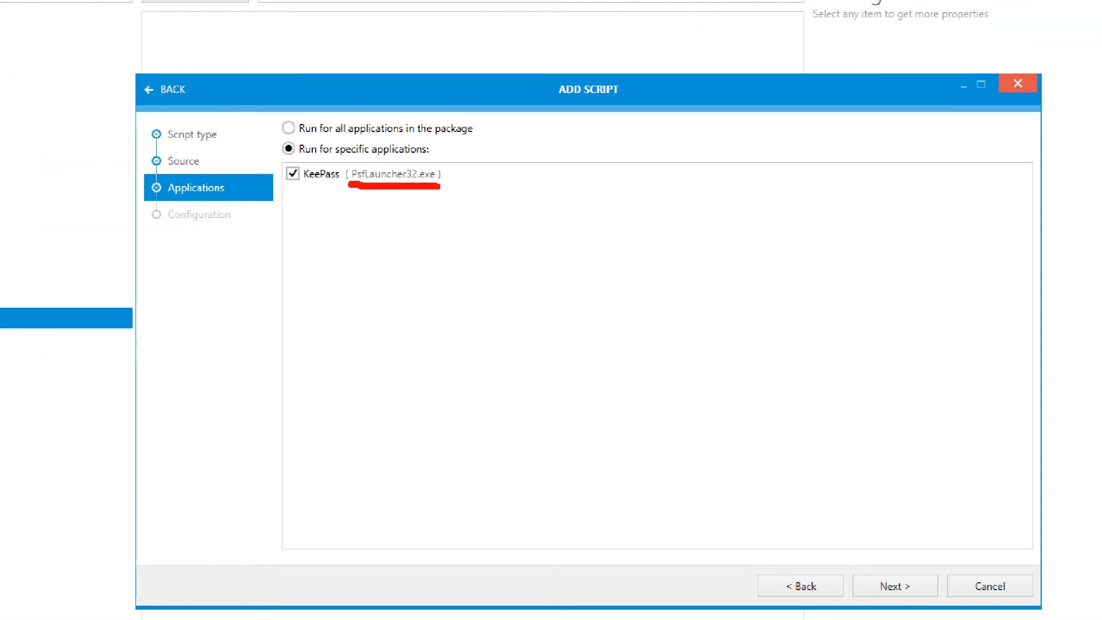
key("Escape")
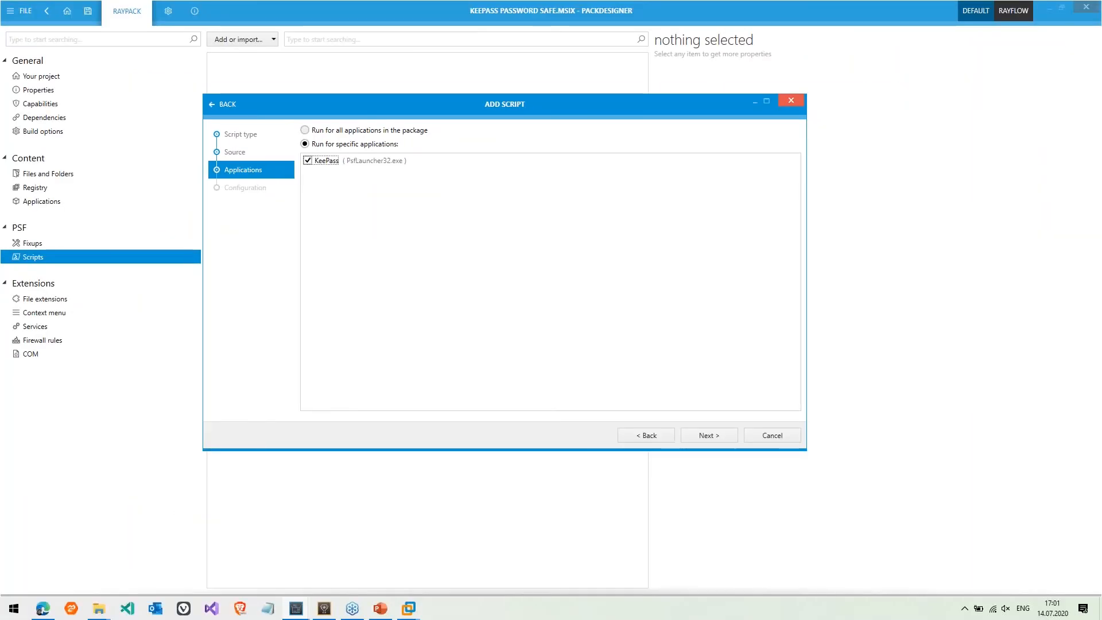
left_click(727, 443)
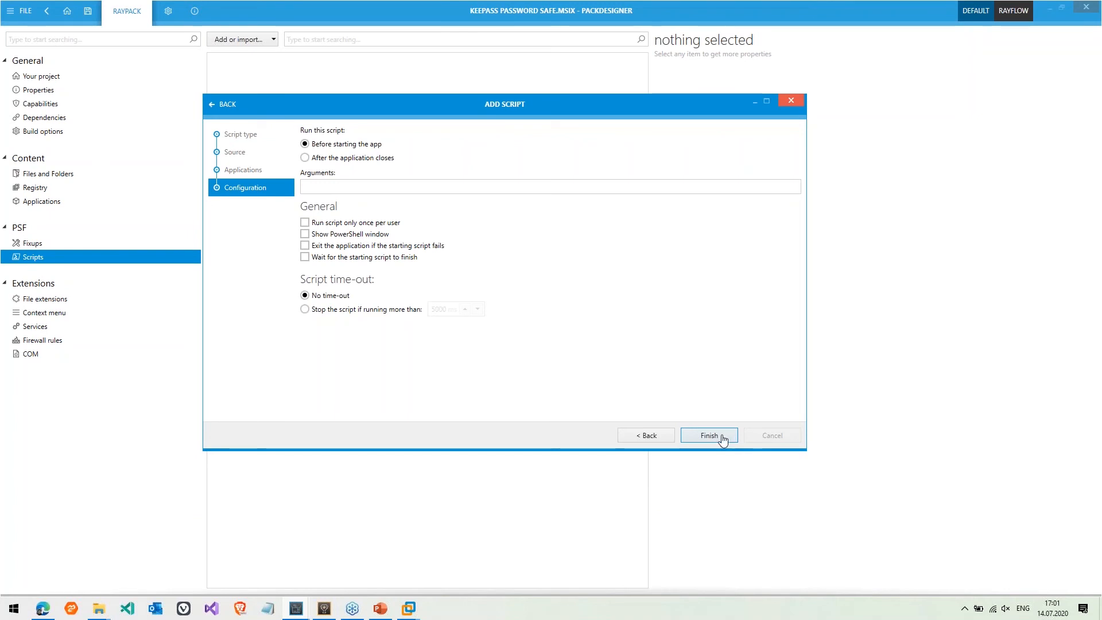
Run the script once per user, make KeePass wait for it, and finish the wizard
left_click(396, 226)
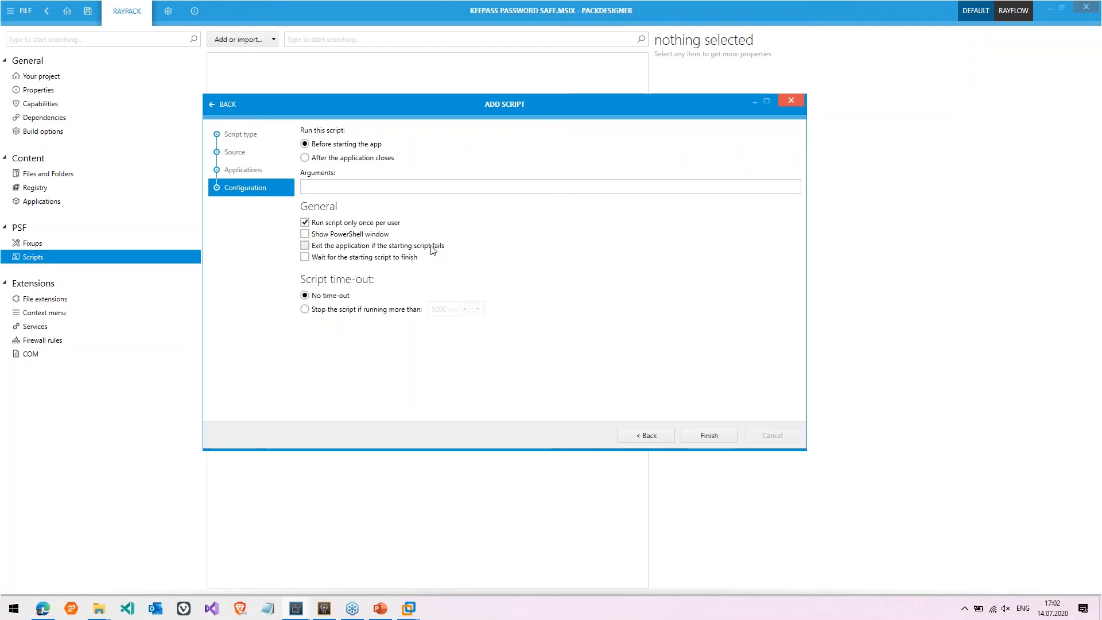
left_click(396, 258)
left_click(711, 436)
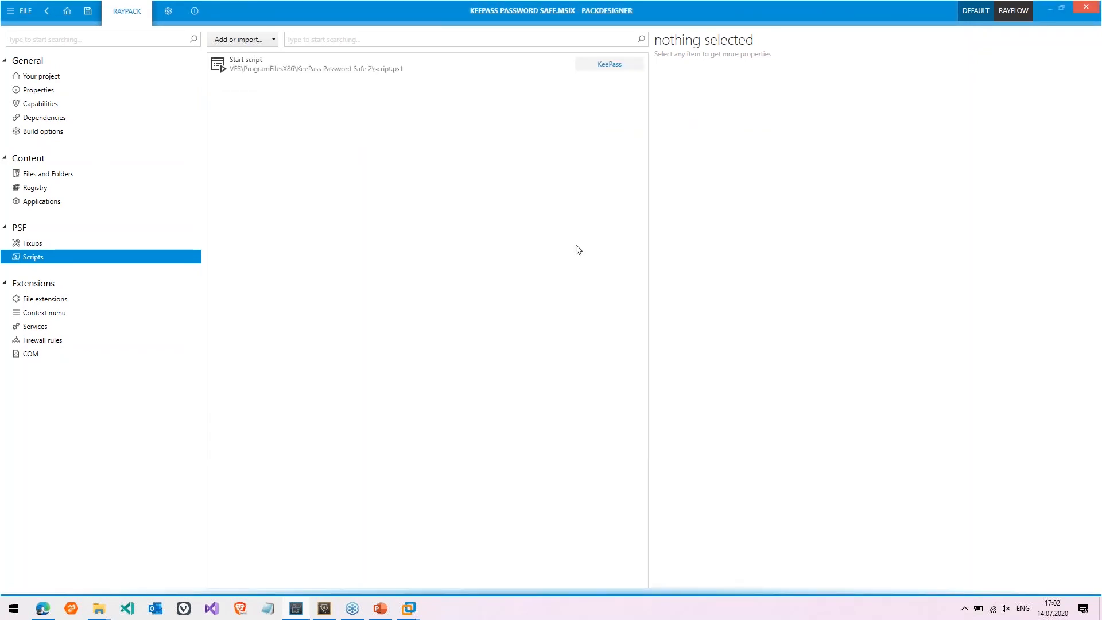
Review the start script's properties, then view File extensions showing the .kdbx association
left_click(504, 70)
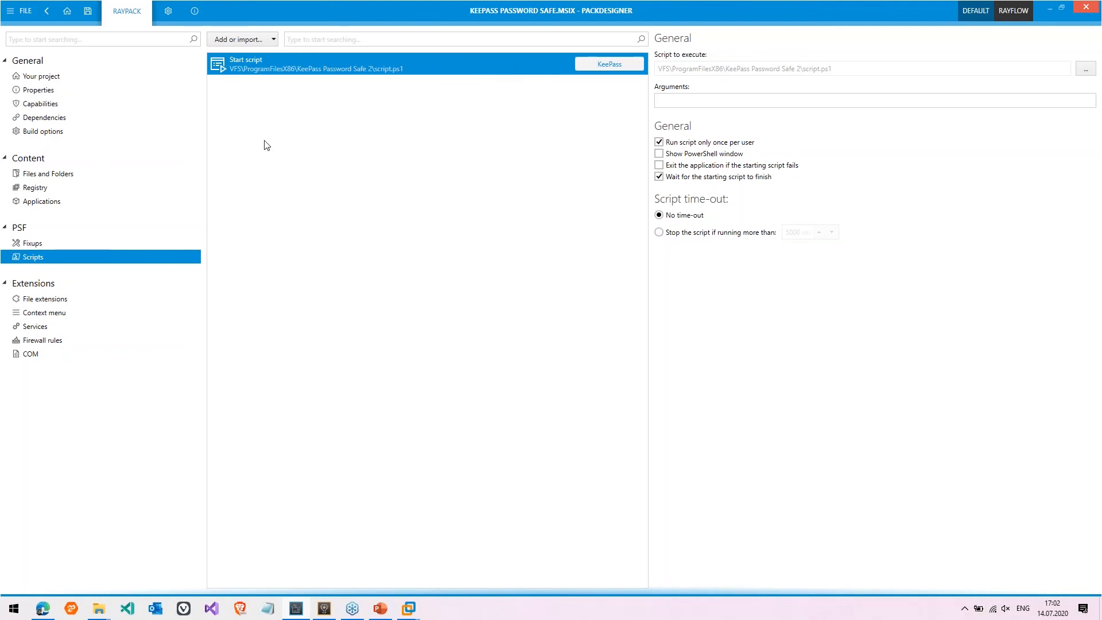
left_click(42, 299)
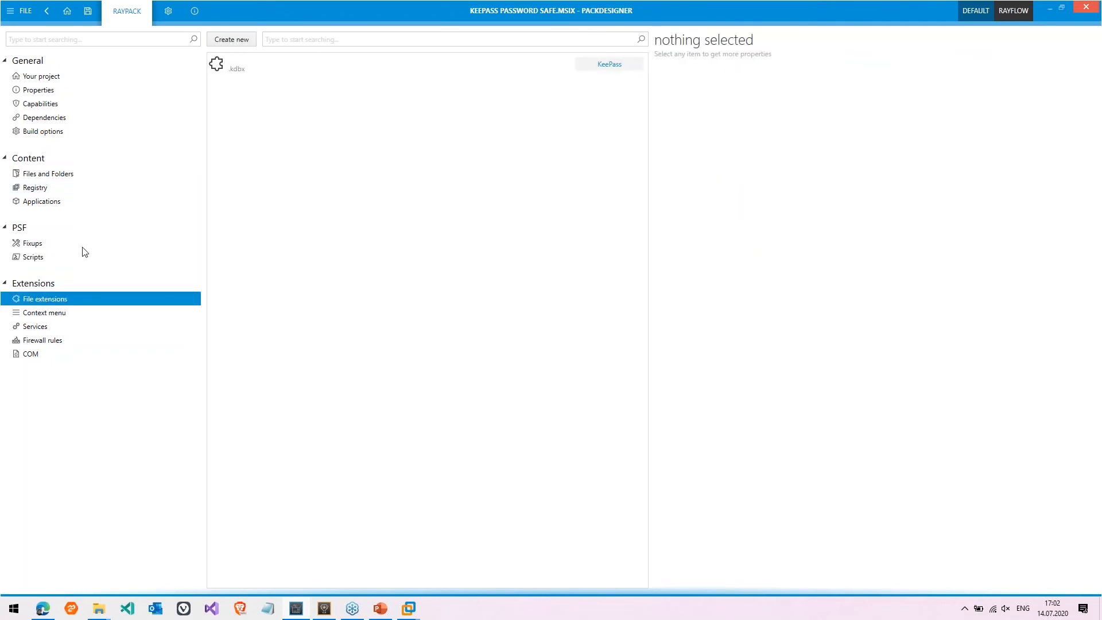
Show the KeePass package's Services page, which lists no services
left_click(51, 325)
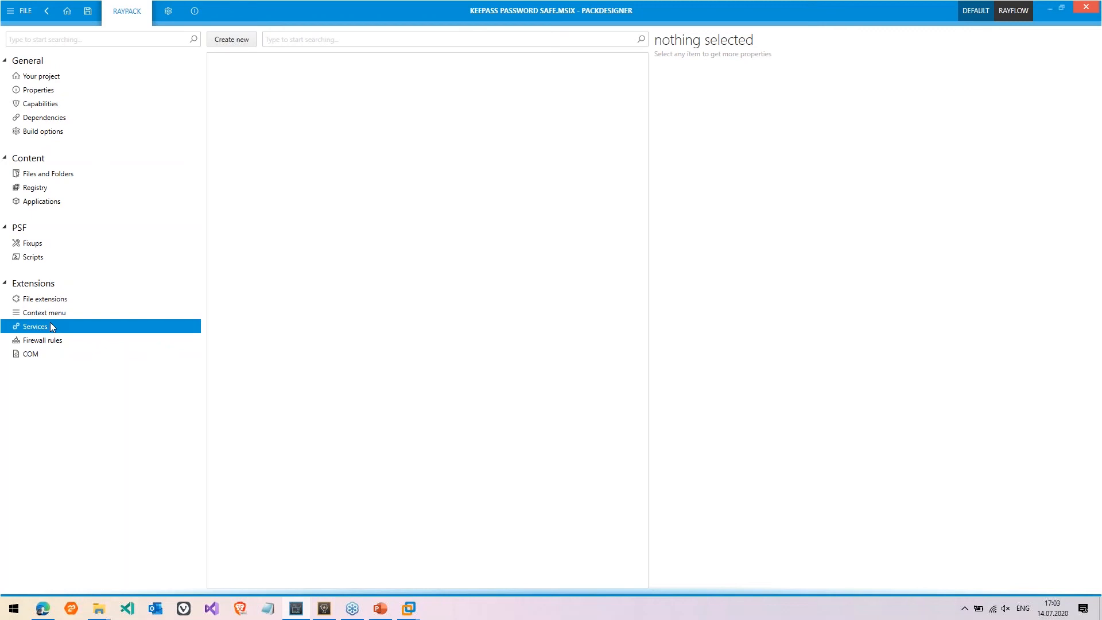
Create a KeePass service named TestService with arguments -StartService
left_click(243, 50)
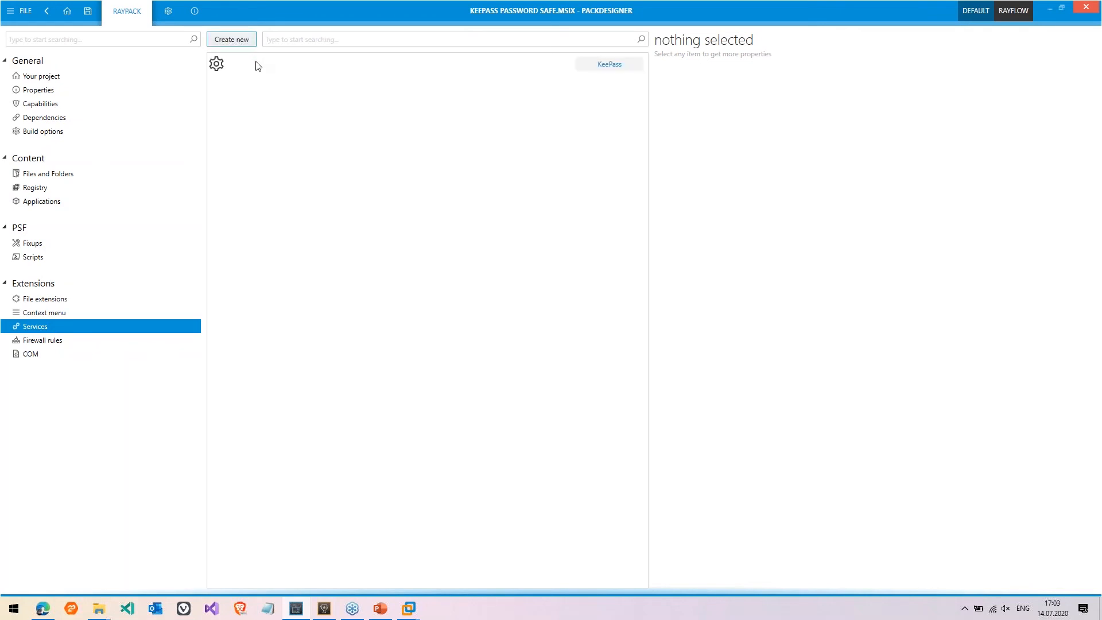
left_click(256, 63)
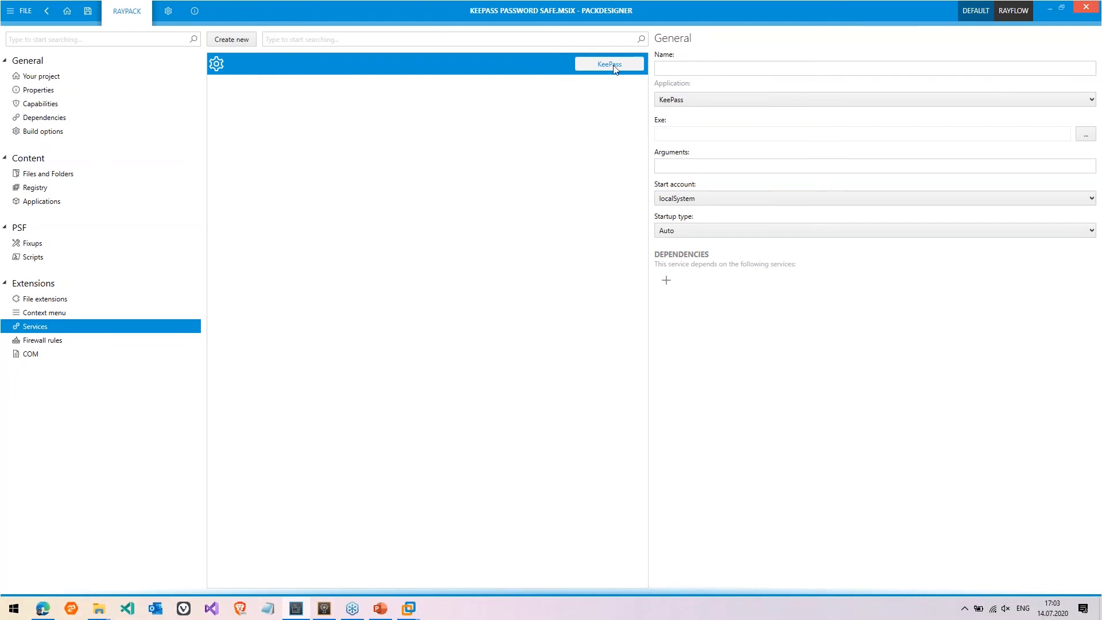
left_click(697, 70)
type("TestServ")
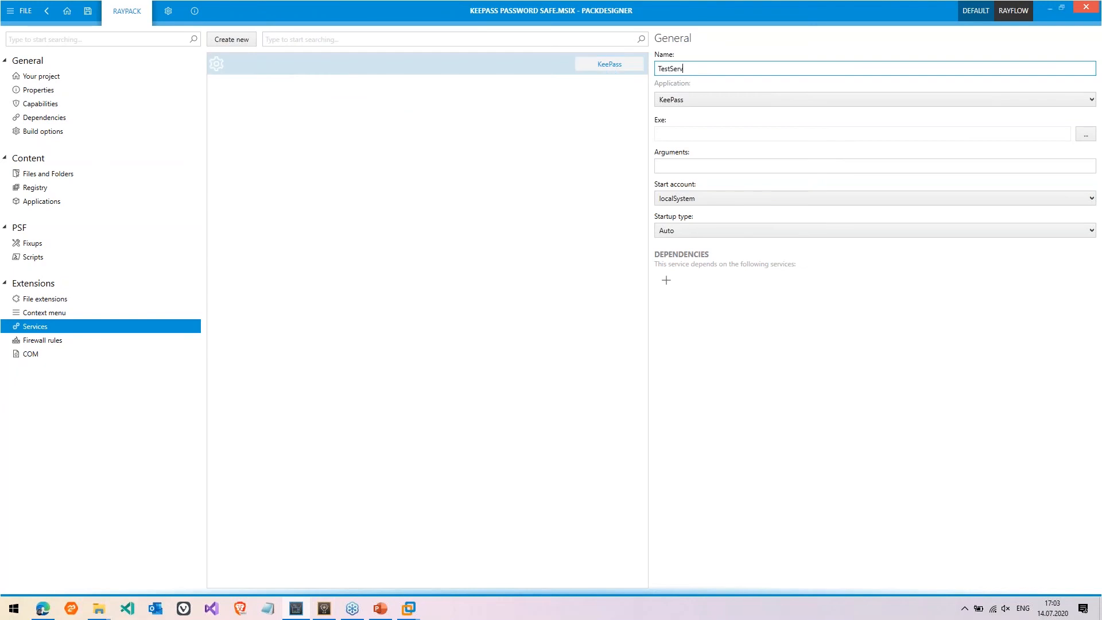
type("ice")
key("Tab")
key("Tab")
key("Tab")
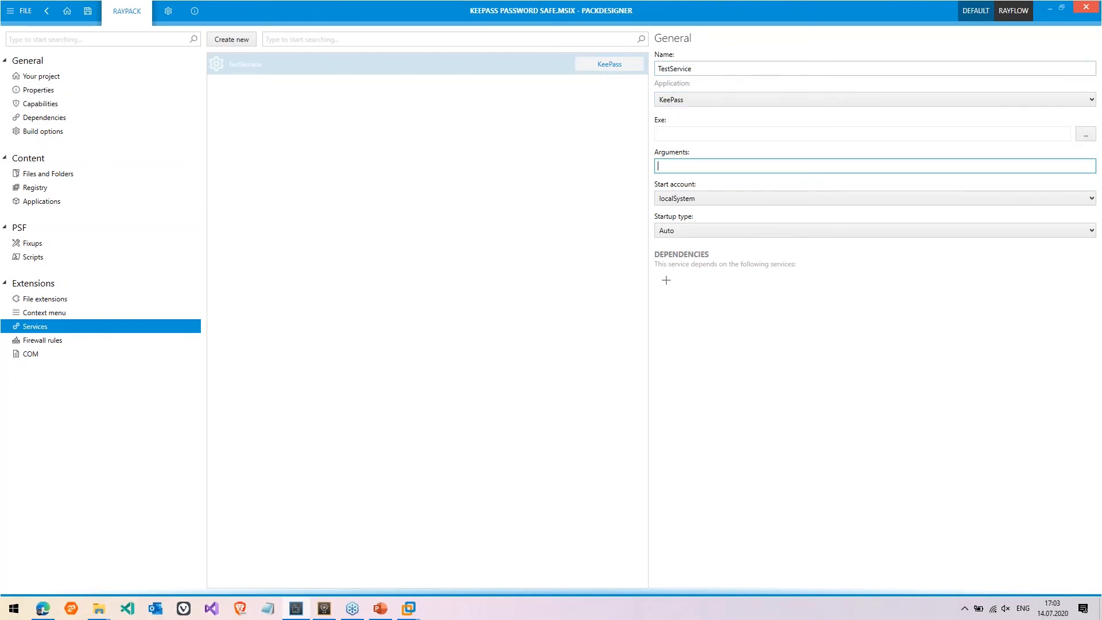
type("-StartService")
Add a dependency on the spooler service to TestService
left_click(670, 280)
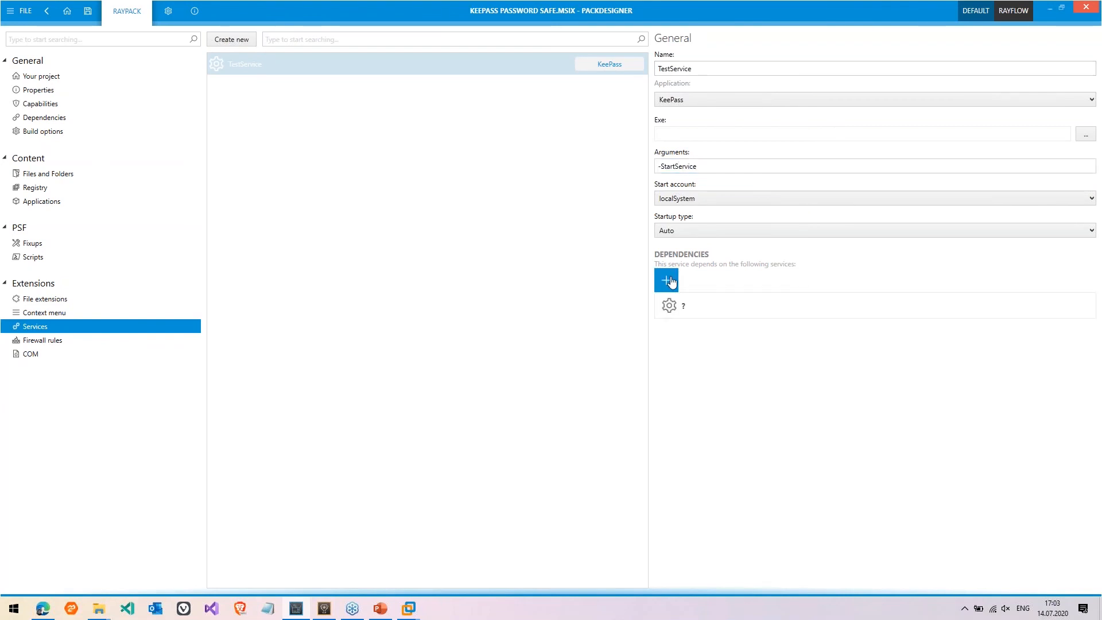
left_click(672, 305)
left_click(669, 340)
type("spooler")
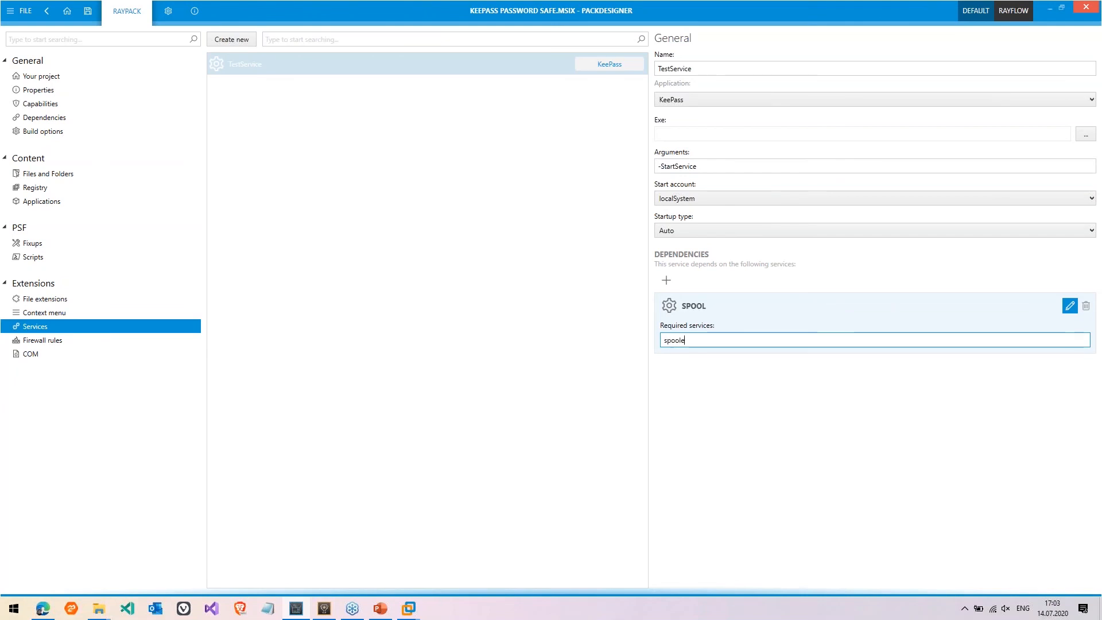
key("Return")
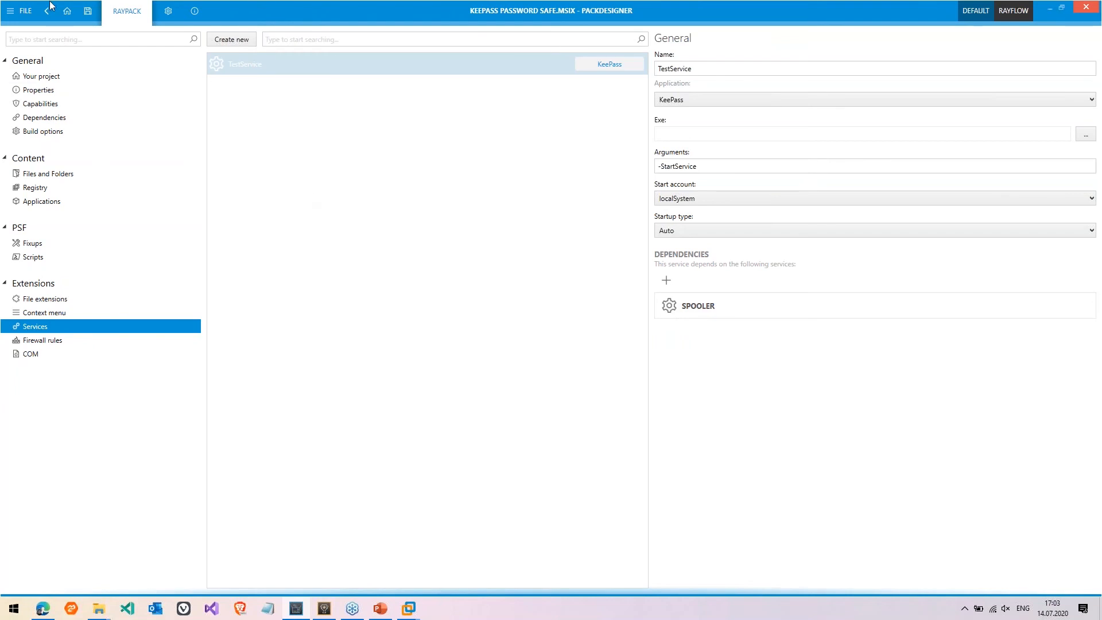
left_click(23, 11)
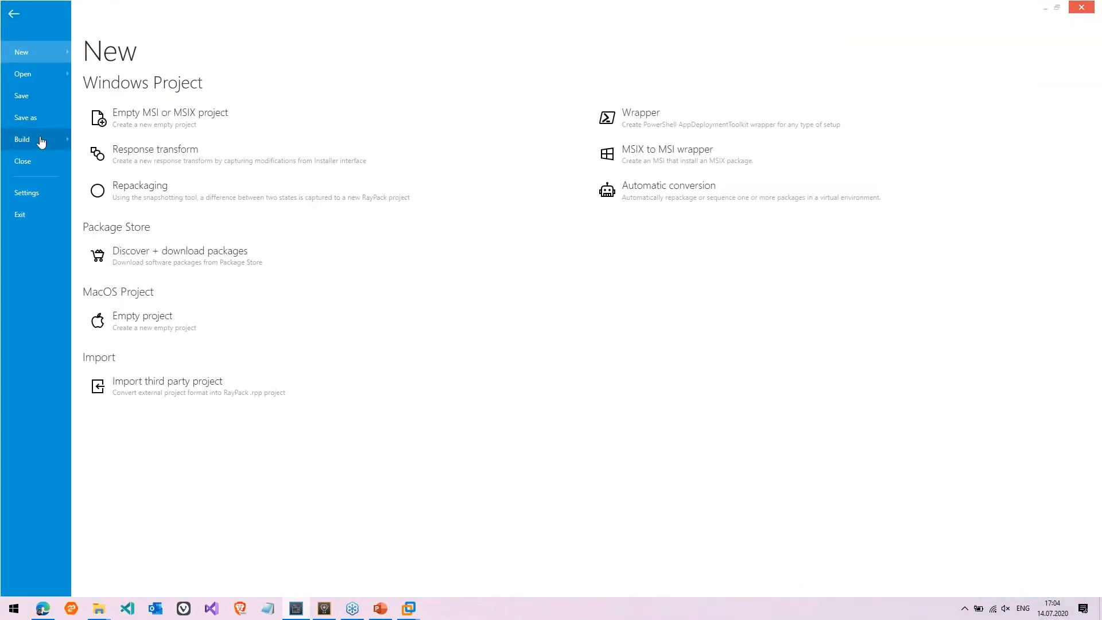
Build the project as an MSIX package named 'KeePass Password Safe - With PS.msix' in _MSIX
left_click(41, 142)
left_click(135, 116)
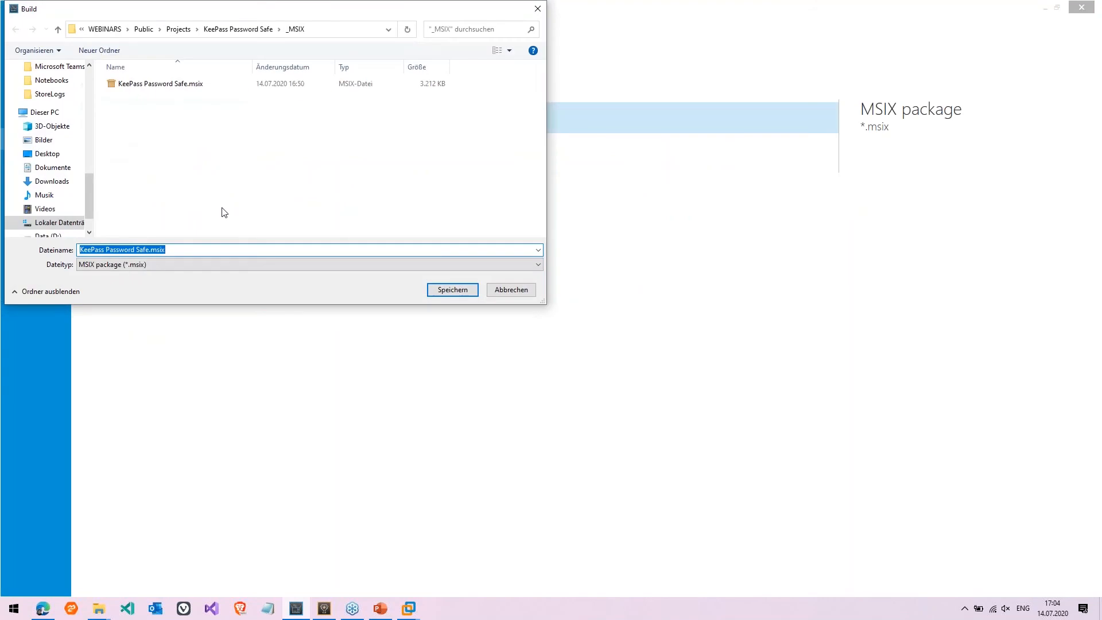
type("- ")
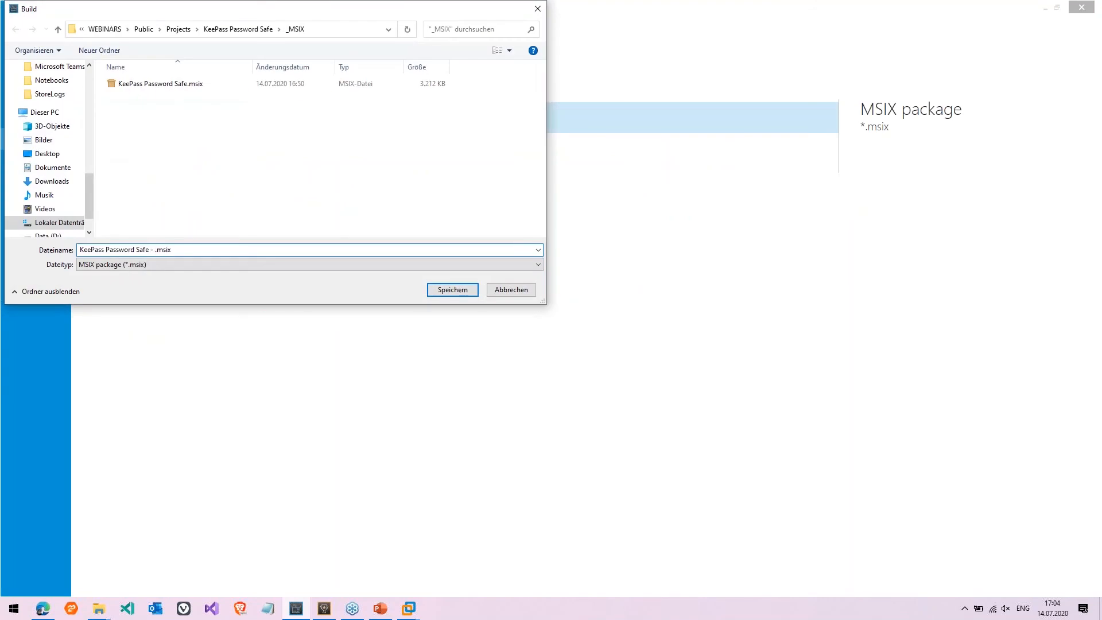
type("With PS")
key("Return")
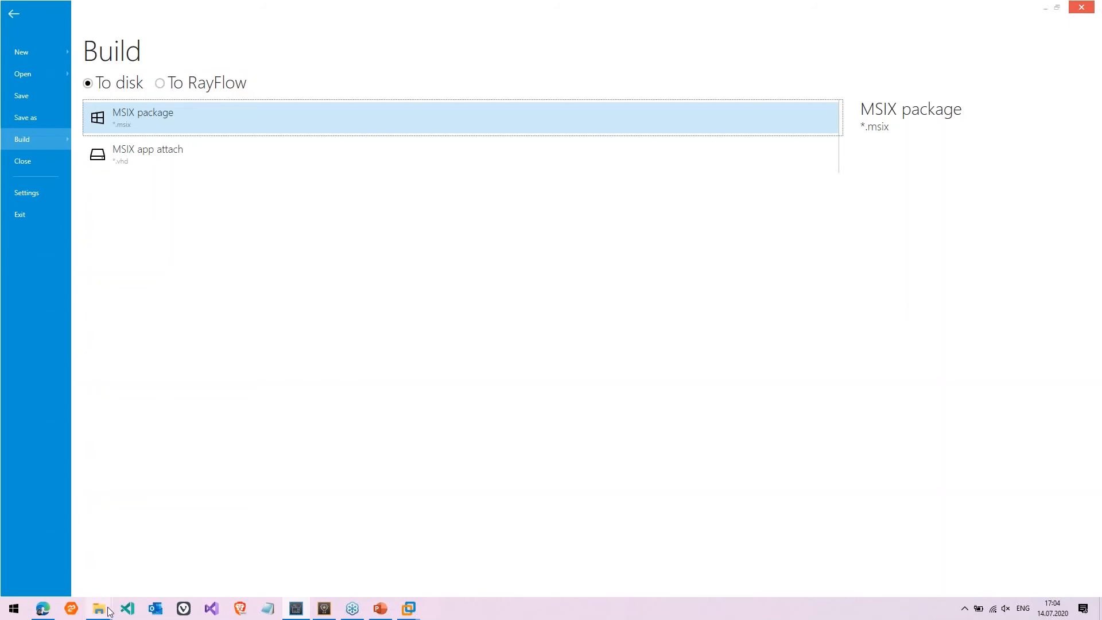
mouse_move(101, 613)
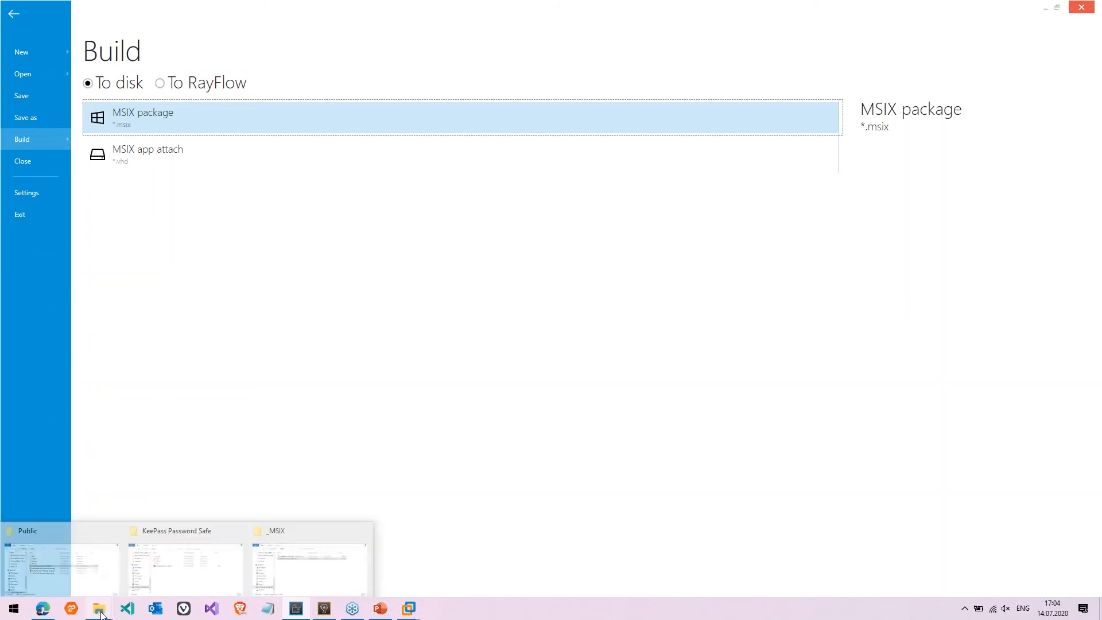
Open the With PSF.msix as a 7-Zip archive and view its config.json
left_click(276, 572)
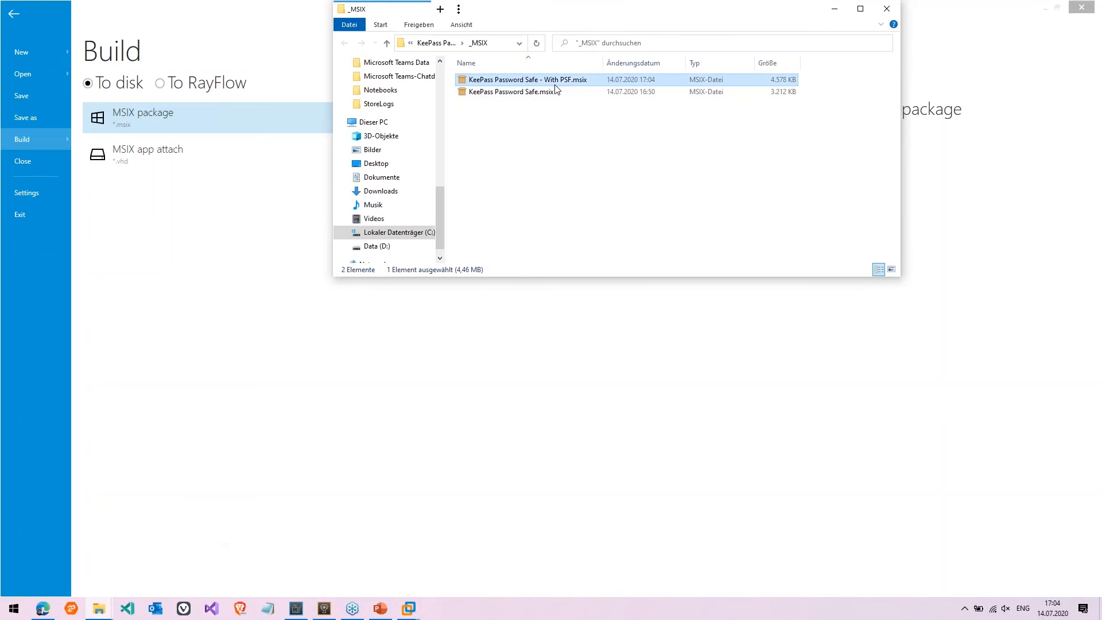
right_click(463, 80)
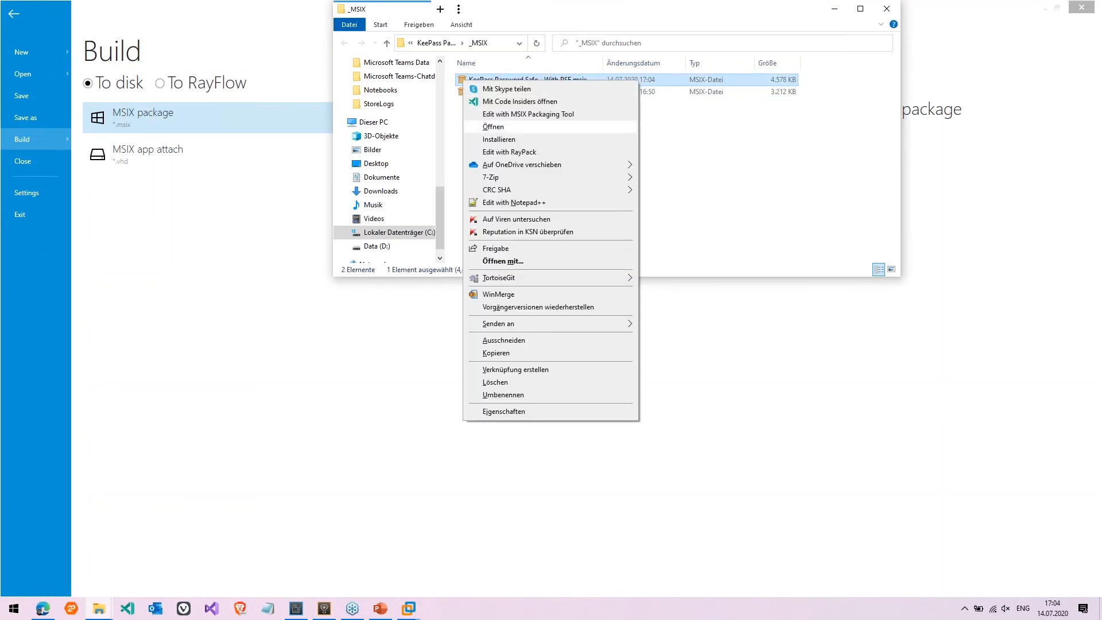
mouse_move(517, 177)
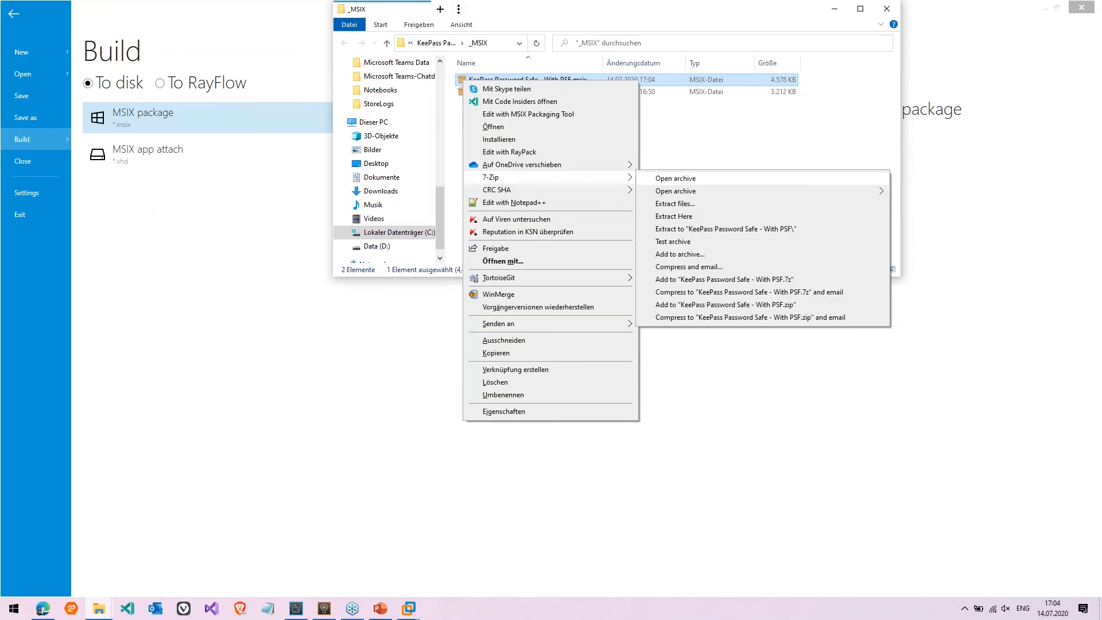
left_click(675, 178)
key("Down")
key("Down")
key("Down")
key("Down")
key("Down")
key("Down")
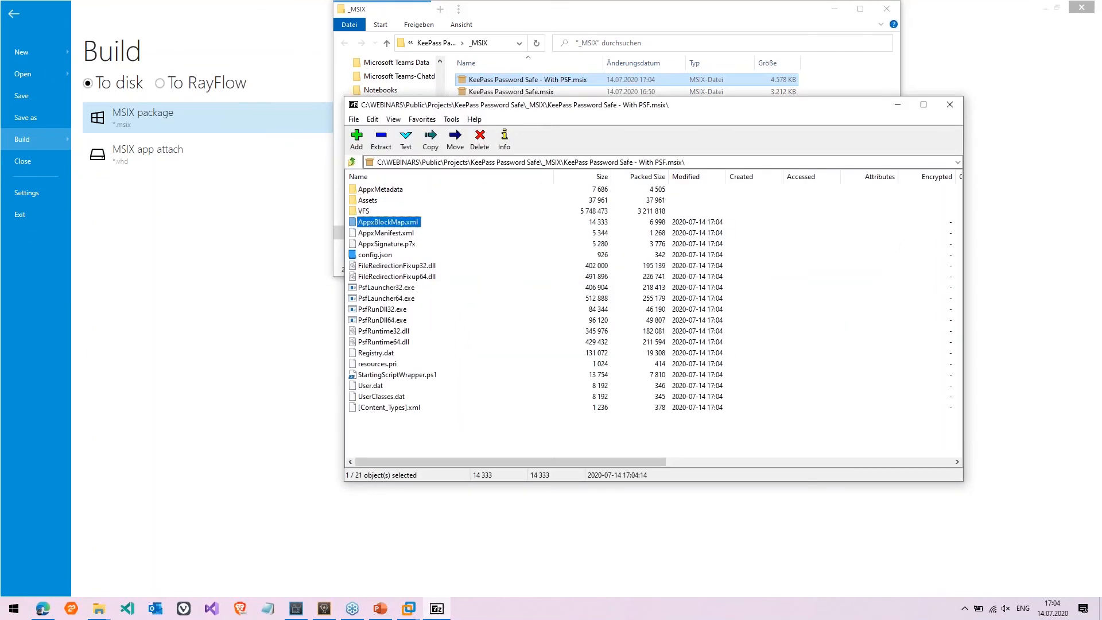
key("Return")
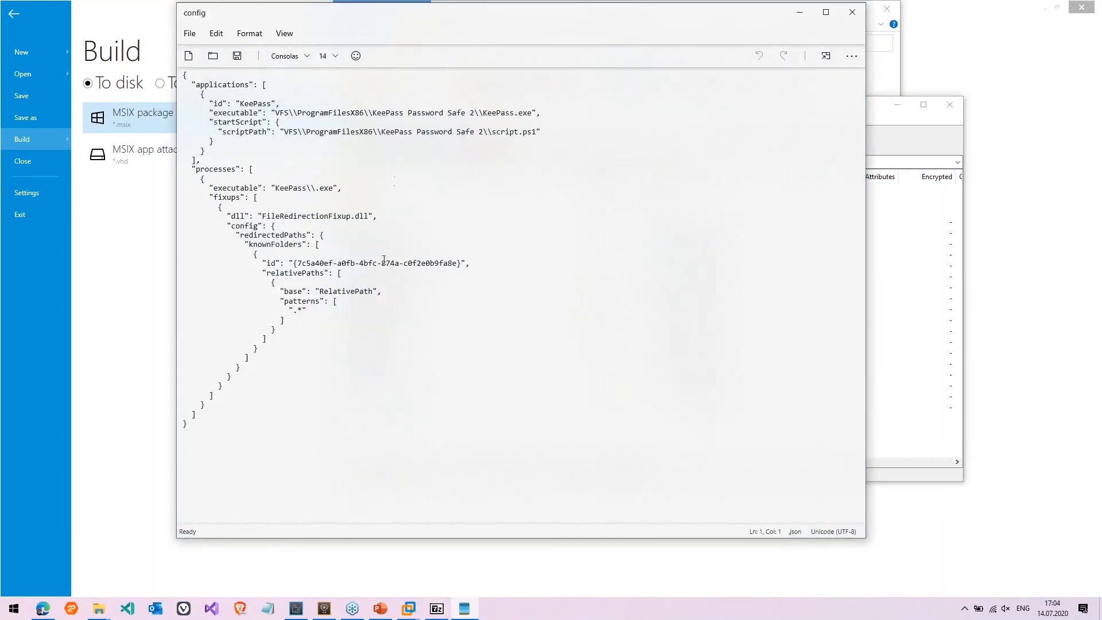
Read through config.json's process and file redirection fixup blocks, then close Notepads
left_click(383, 263)
left_click_drag(240, 188, 273, 227)
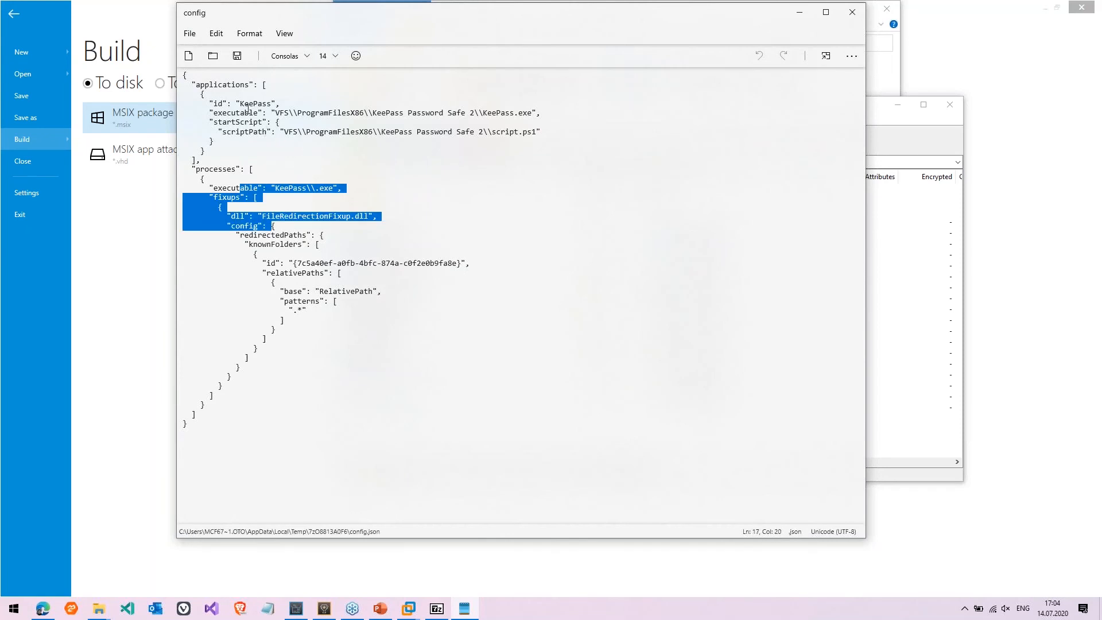
left_click_drag(247, 105, 219, 141)
left_click_drag(260, 197, 309, 348)
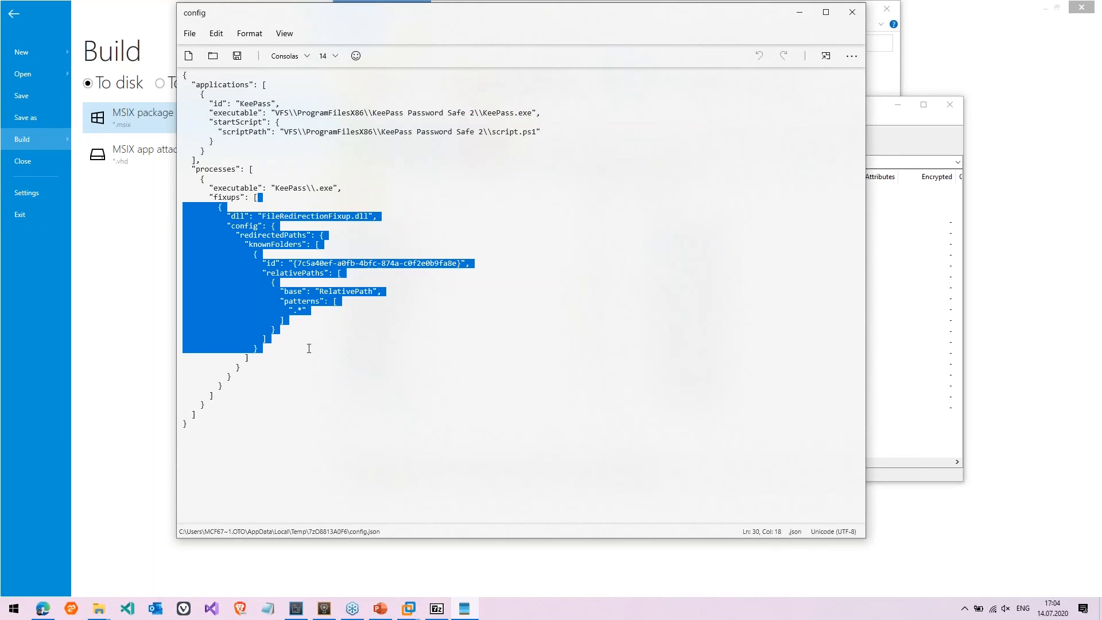
left_click(309, 348)
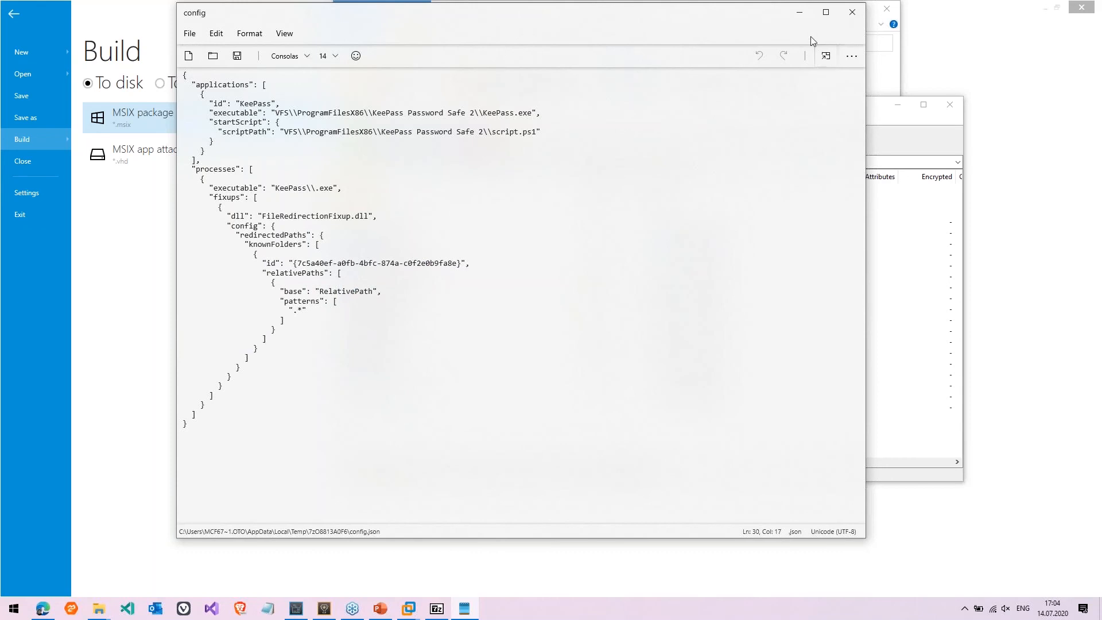
left_click(852, 13)
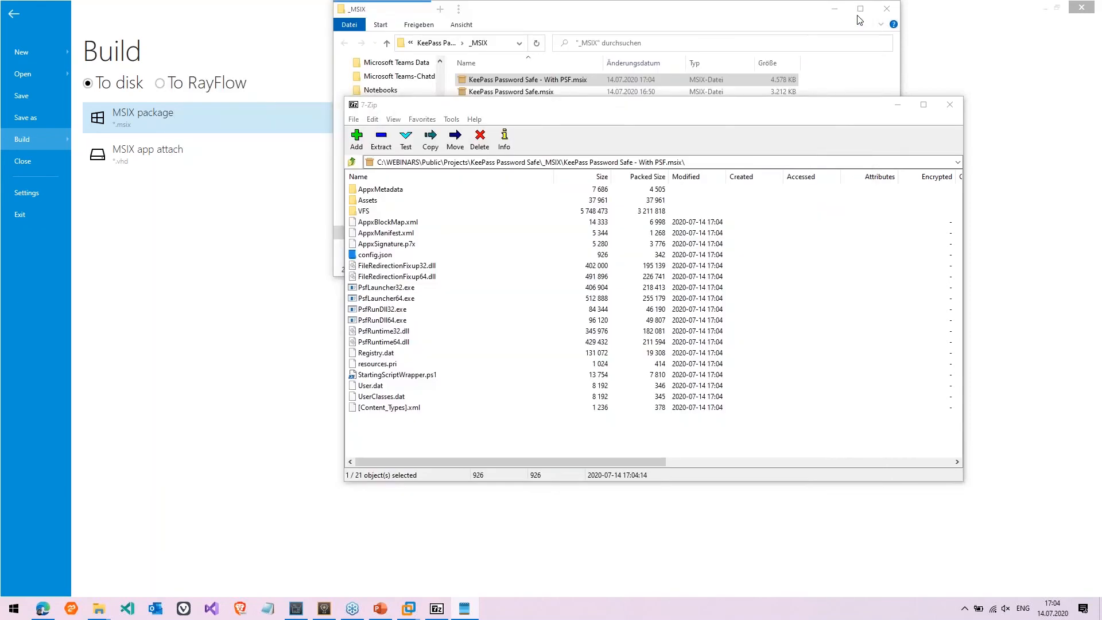
Go back up from the With PSF.msix contents to _MSIX and close 7-Zip
left_click(401, 233)
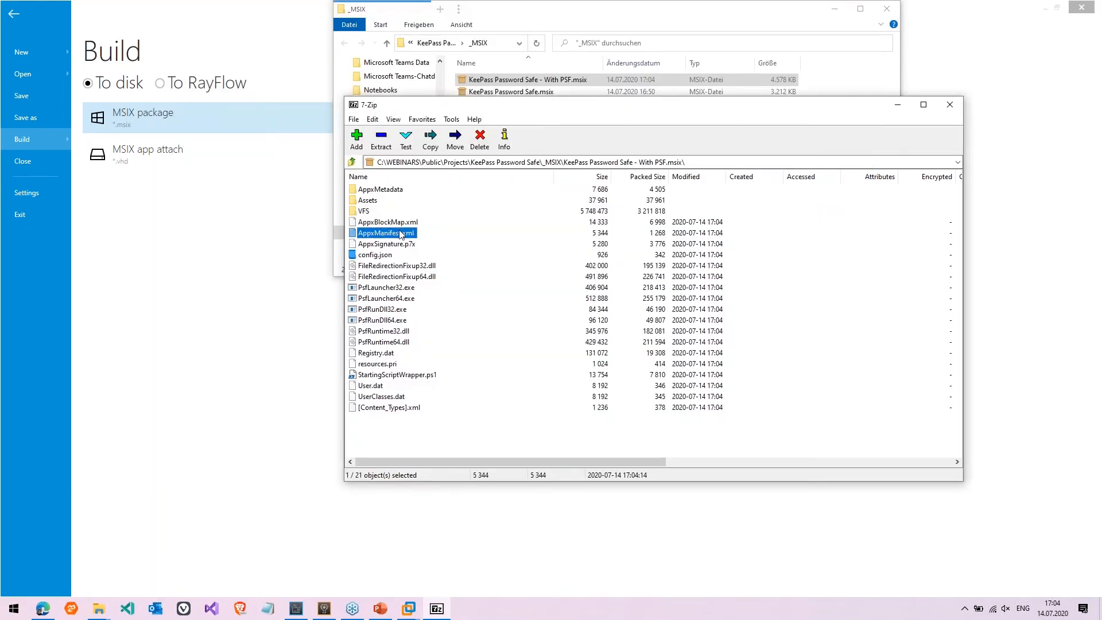
key("BackSpace")
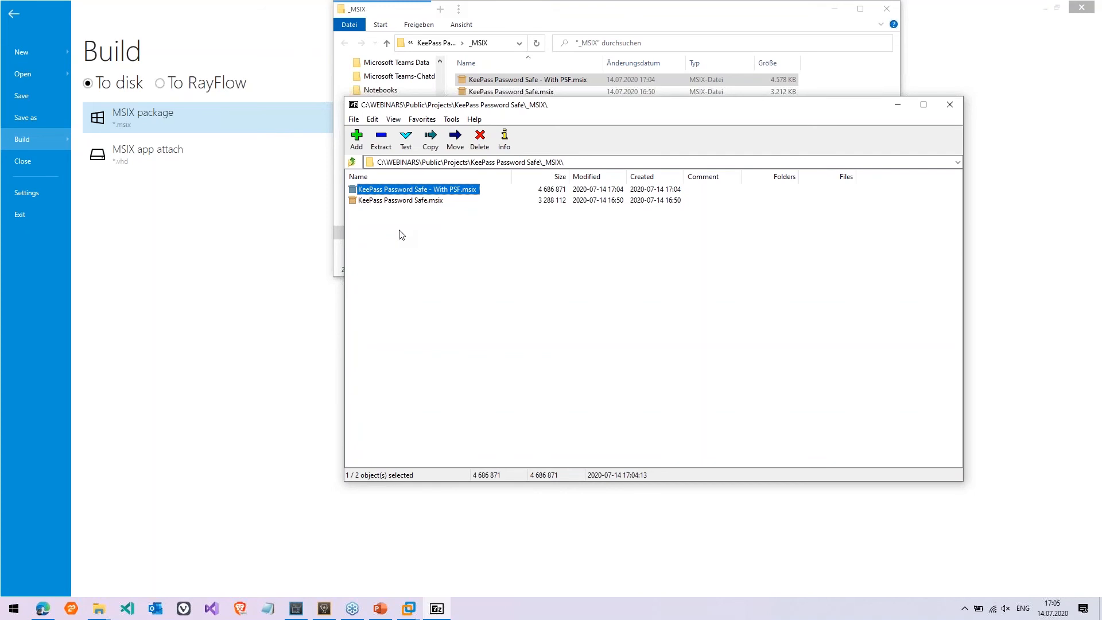
left_click(950, 105)
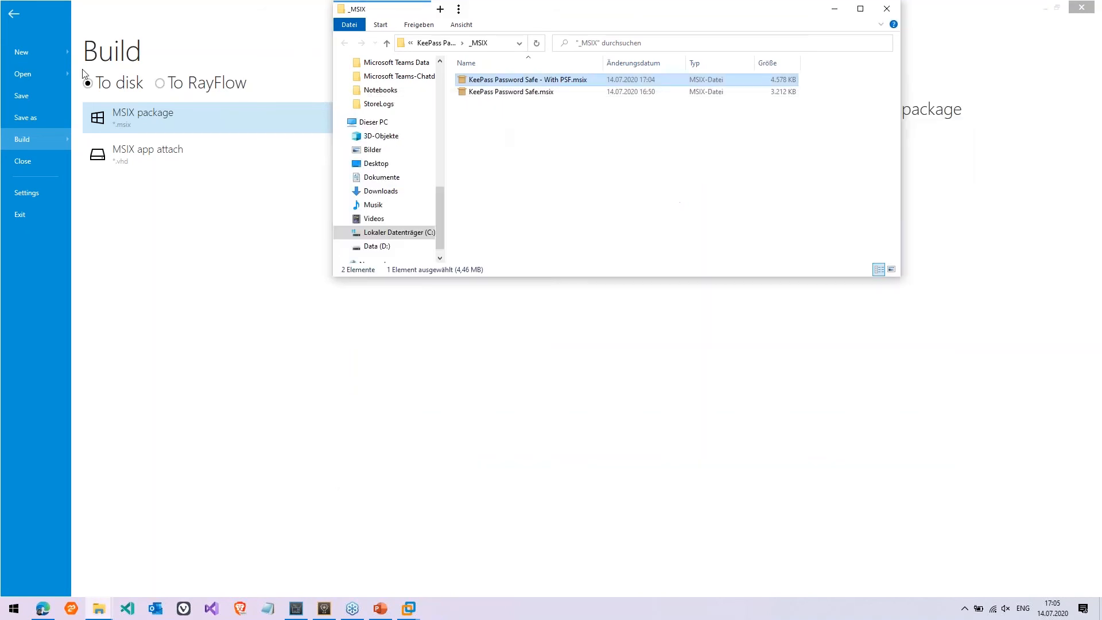
Open the KeePass Password Safe.rcp PackRecorder project, closing the MSIX project without saving
left_click(16, 31)
left_click(15, 26)
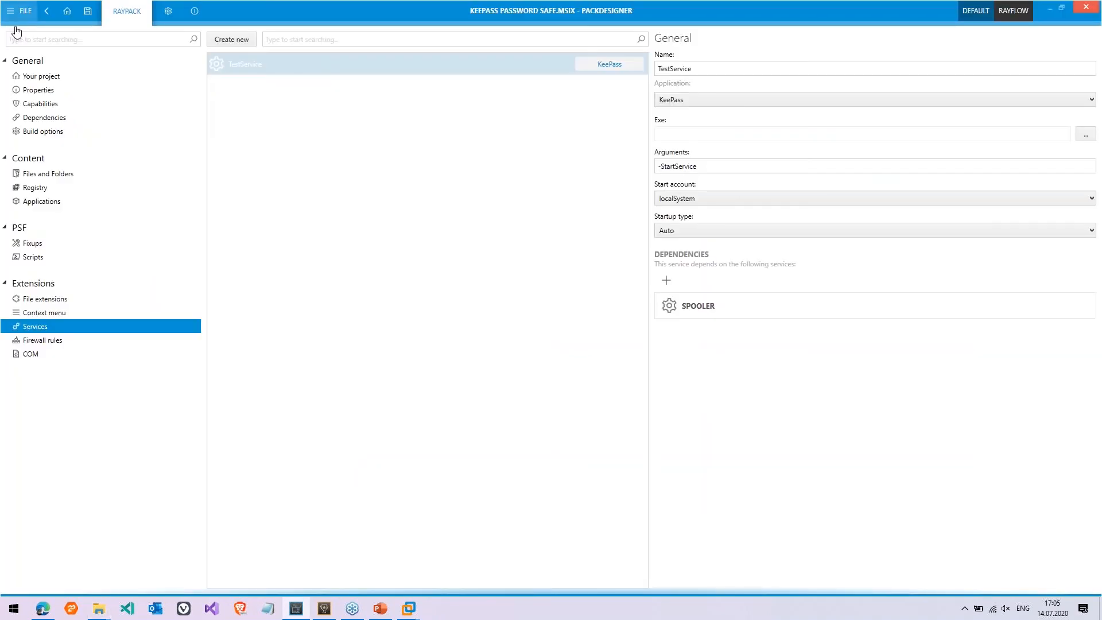
left_click(56, 135)
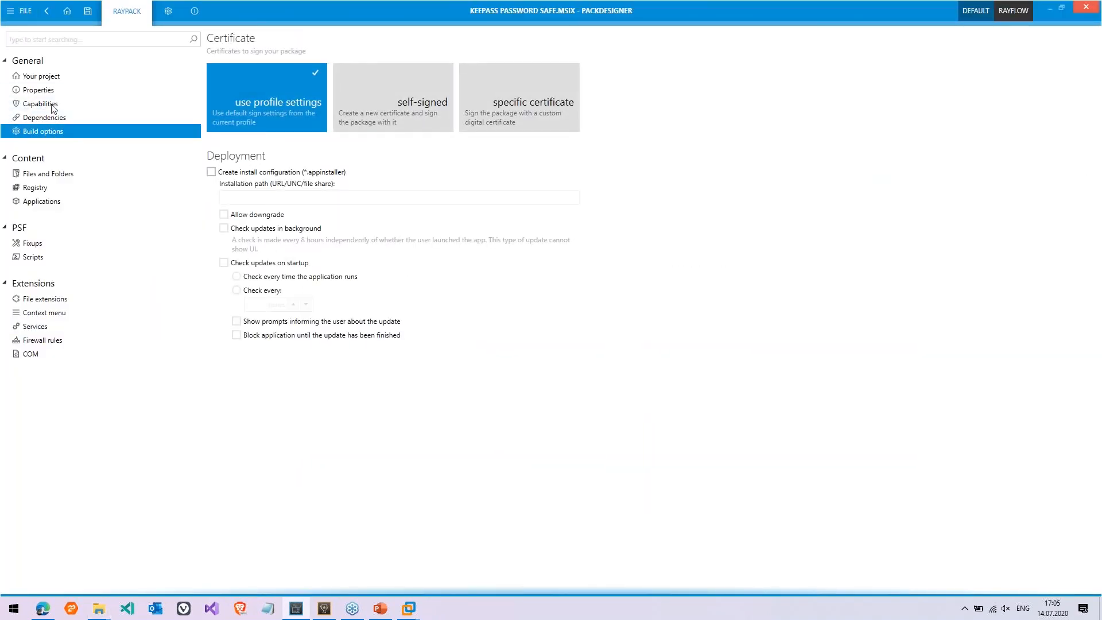
left_click(17, 11)
left_click(33, 74)
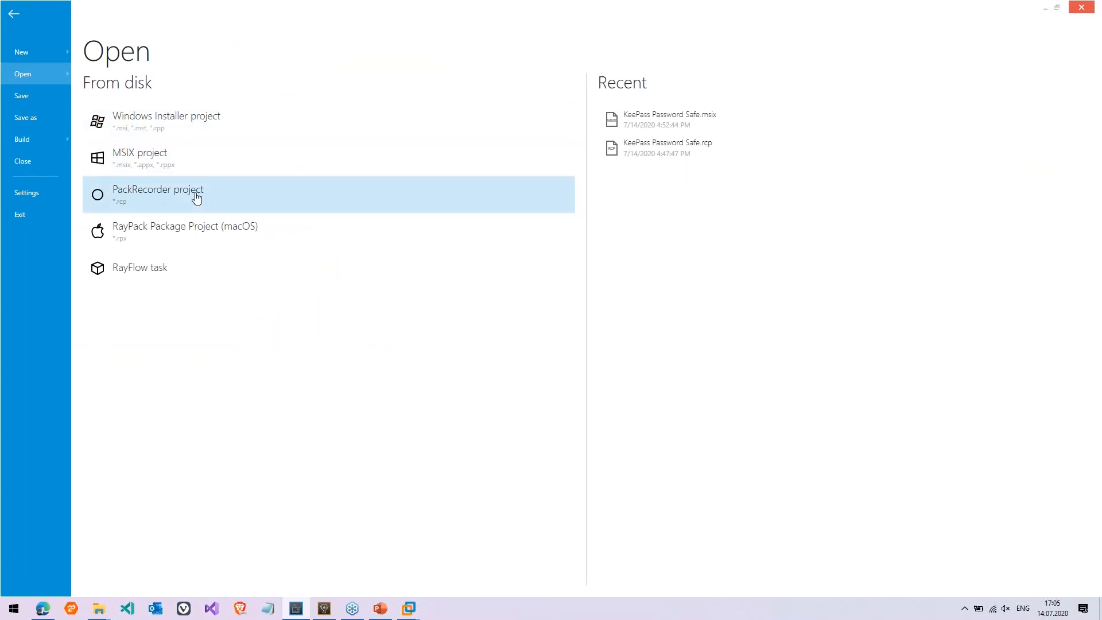
left_click(197, 192)
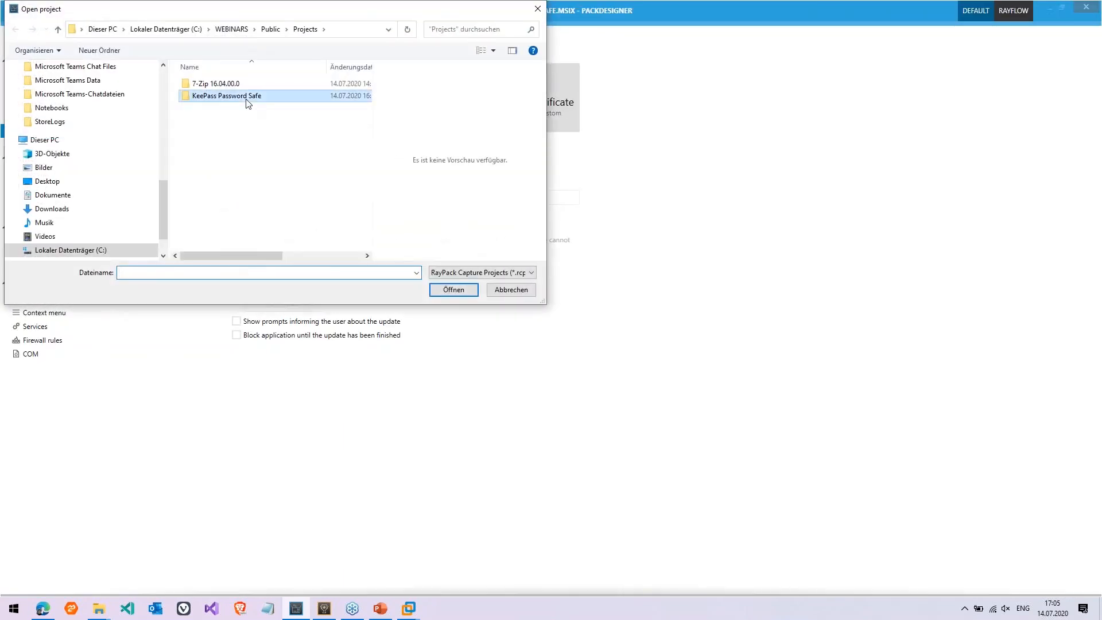
double_click(245, 95)
double_click(220, 133)
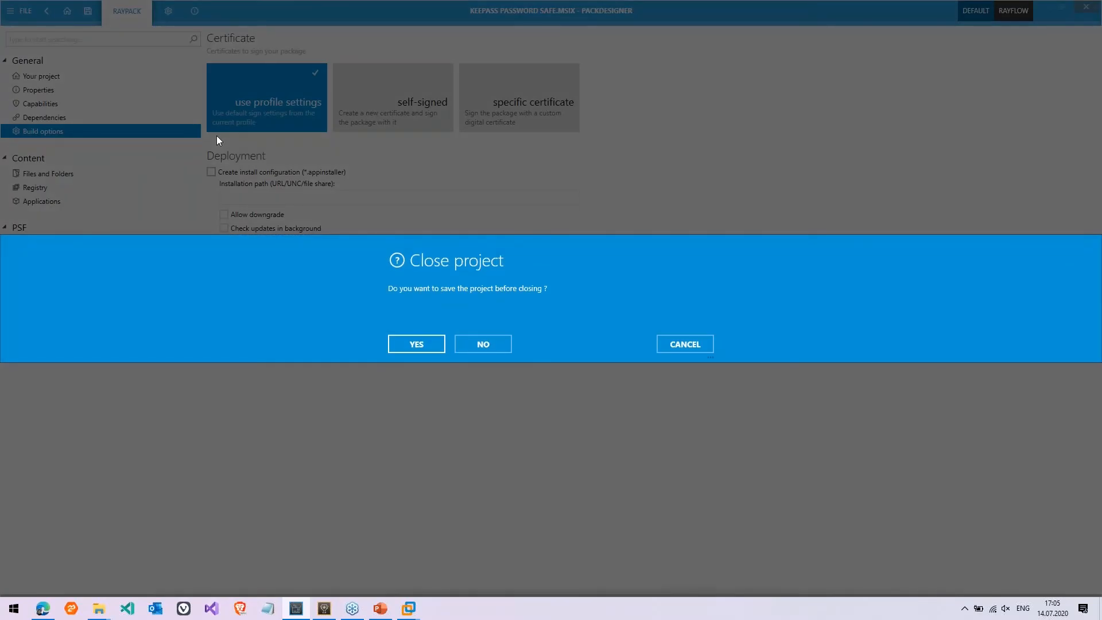
left_click(483, 345)
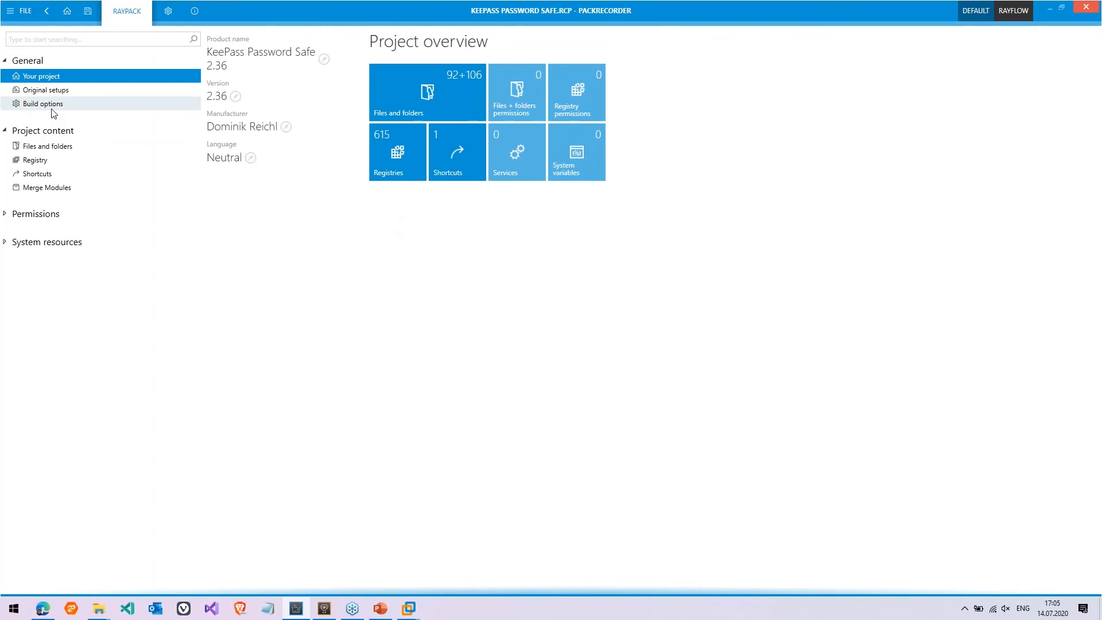
In the MSIX build options, set MSIX Core to Include executable runtime
left_click(52, 107)
left_click(418, 39)
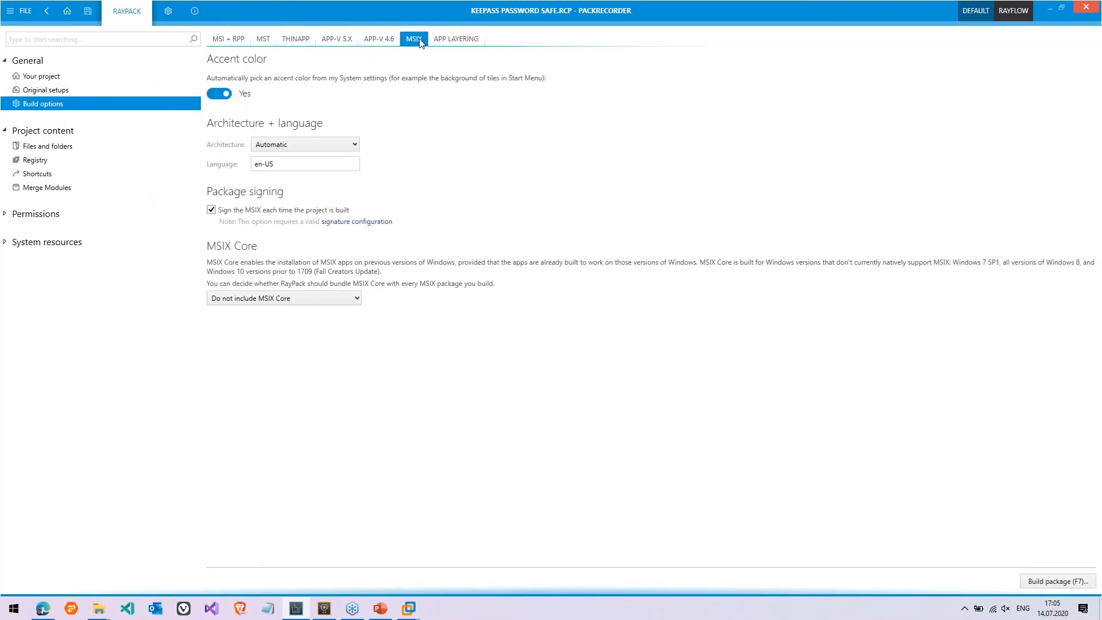
left_click(242, 298)
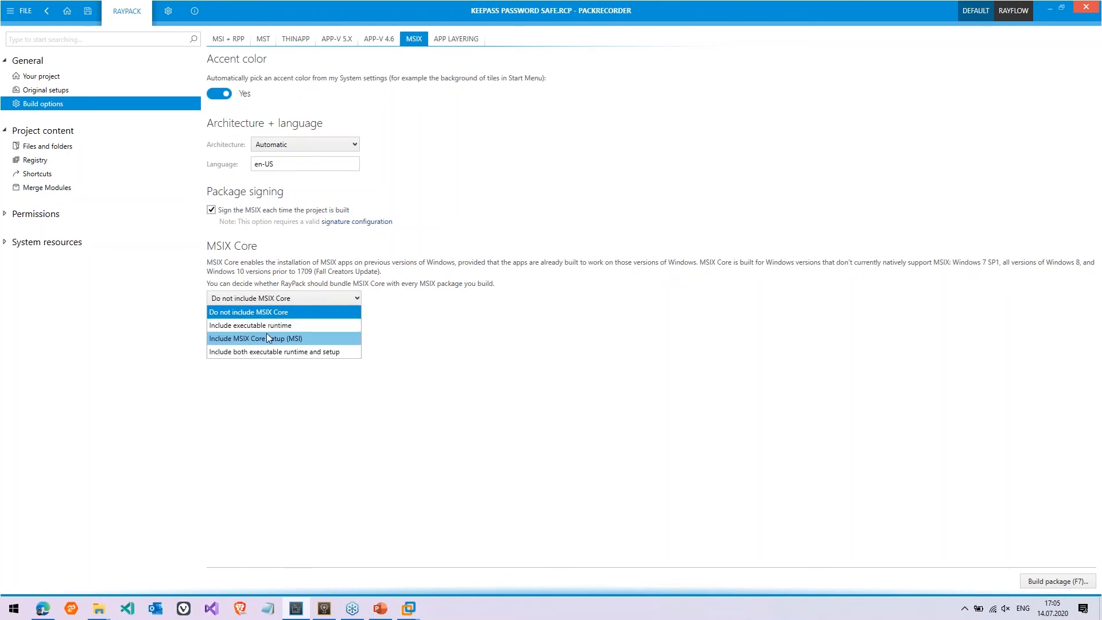
left_click(288, 327)
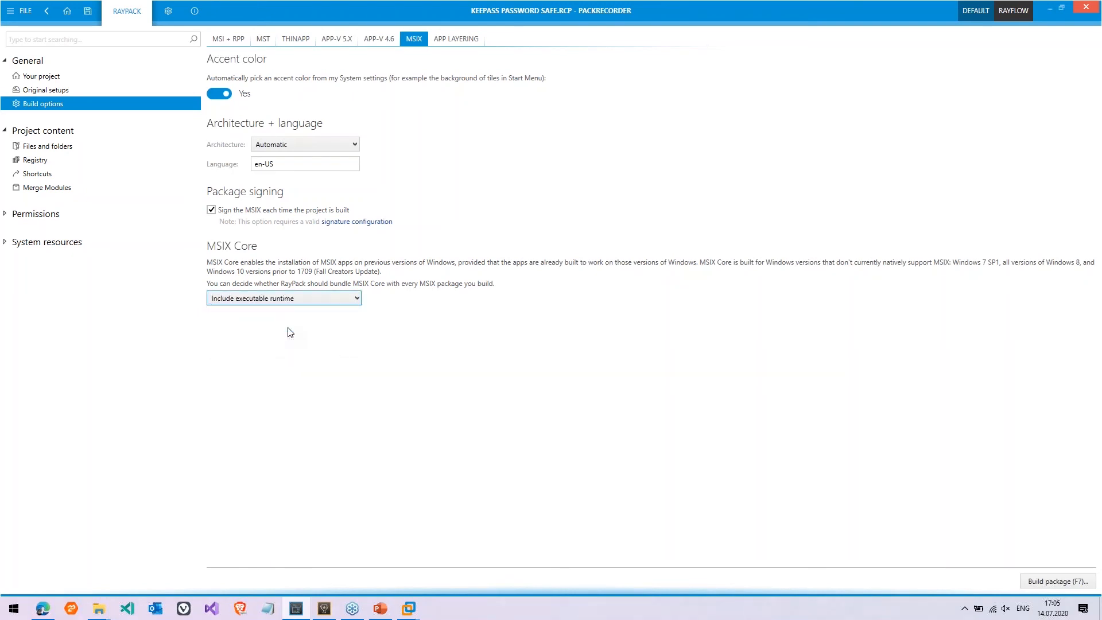
key("Down")
key("Down")
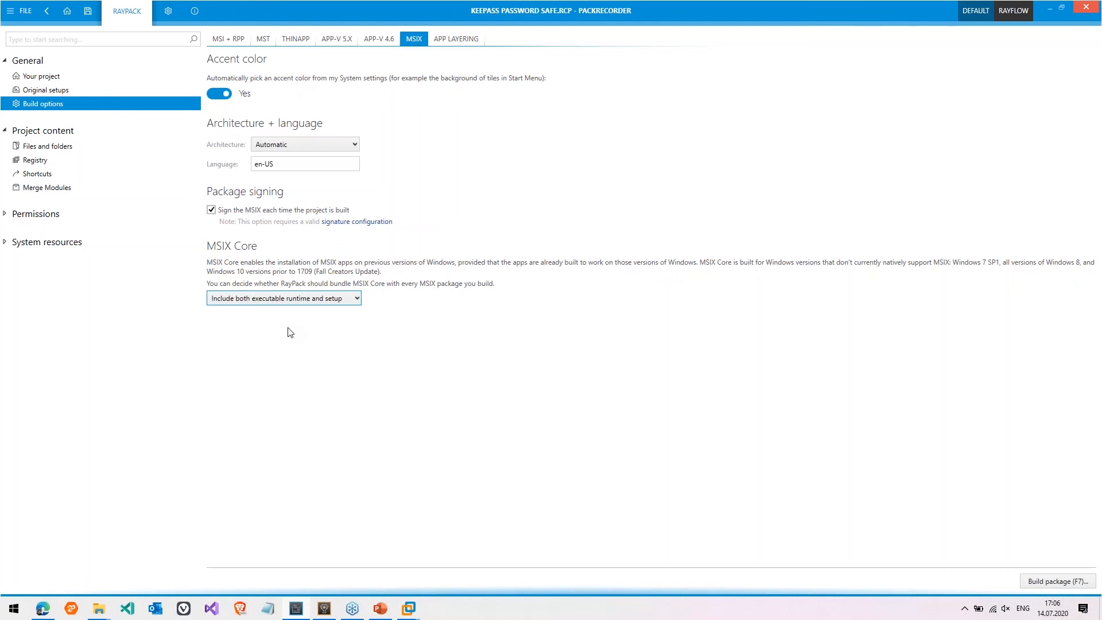
key("Up")
key("Up")
Build the MSIX package and save it into a new folder named Core
left_click(1049, 587)
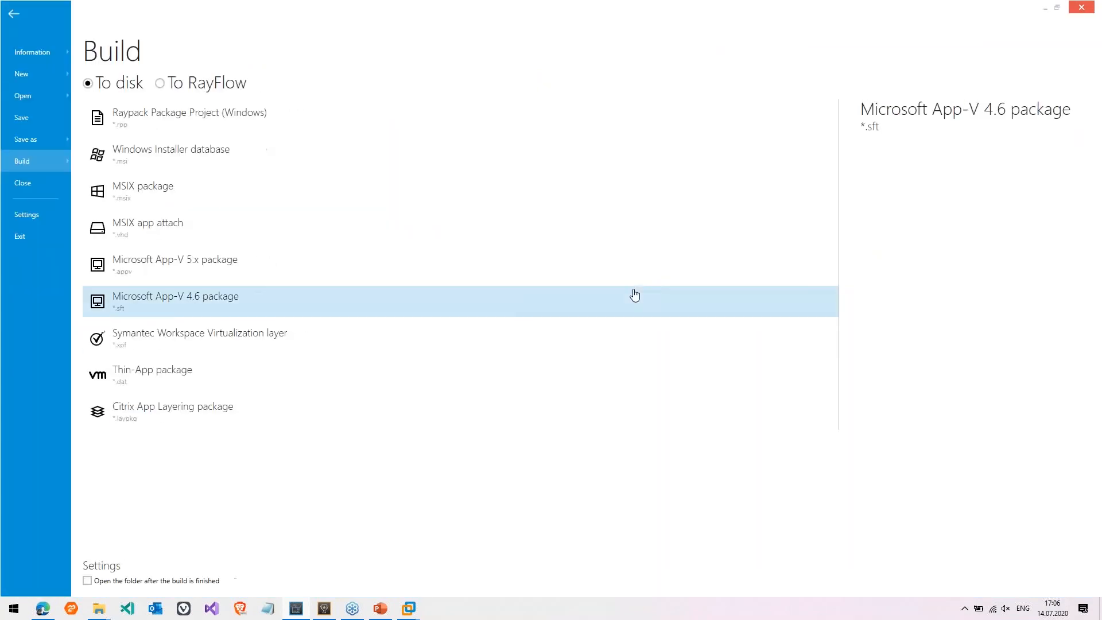
left_click(401, 199)
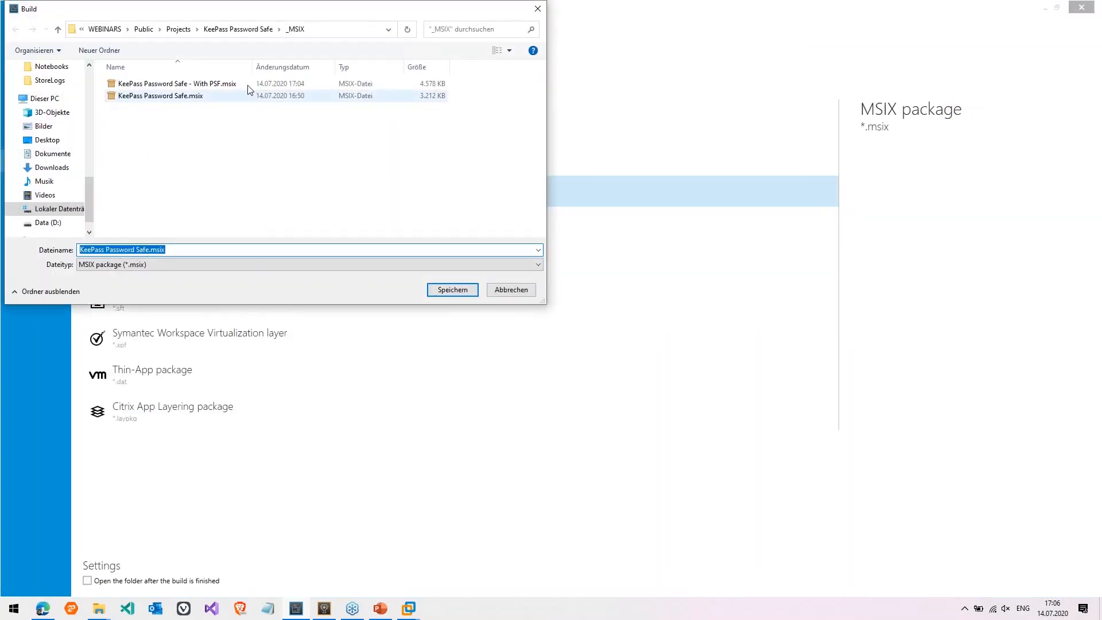
left_click(148, 250)
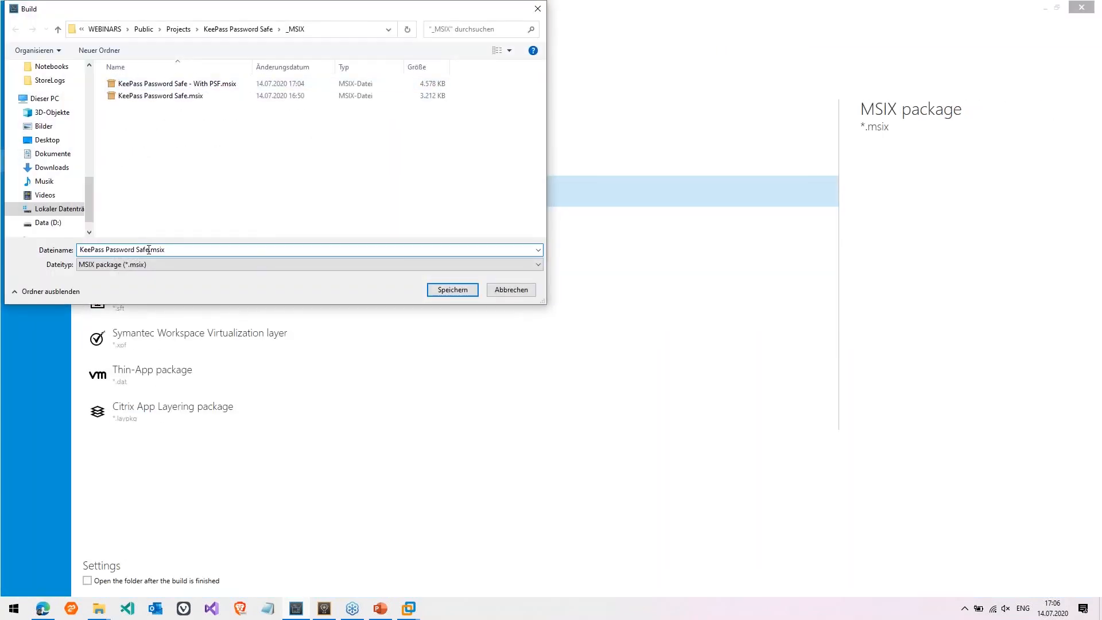
key("ctrl+shift+n")
type("Core")
key("Return")
key("Return")
left_click(453, 289)
Check Core holds KeePass Password Safe.msix, the .install.cmd, msix.dll and msixmgr.exe, then switch back to RayPack
mouse_move(103, 607)
left_click(280, 531)
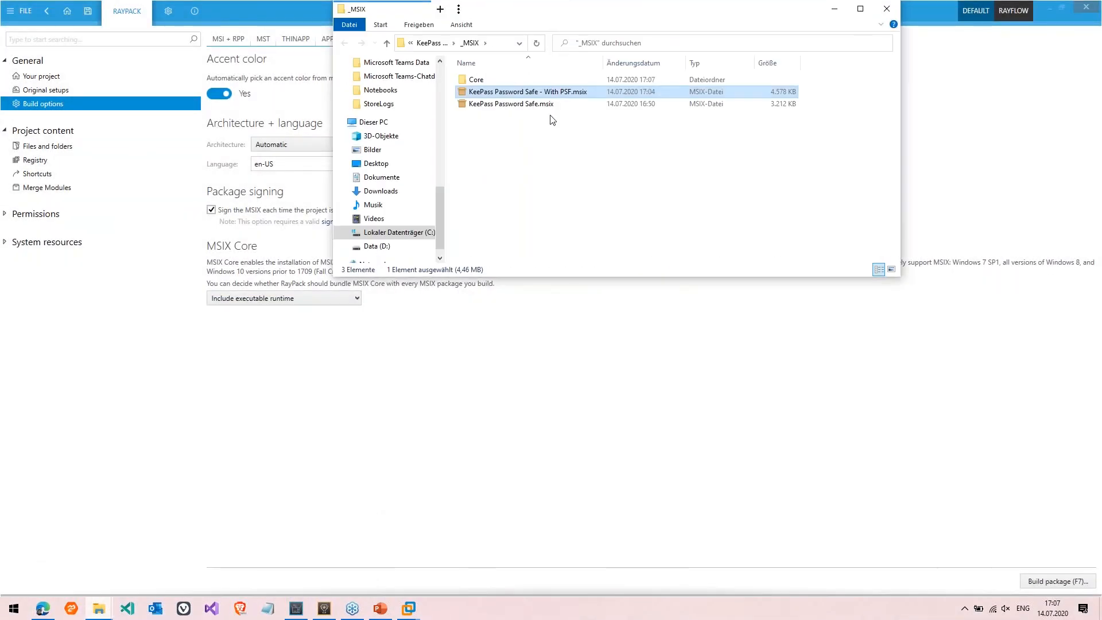
double_click(481, 82)
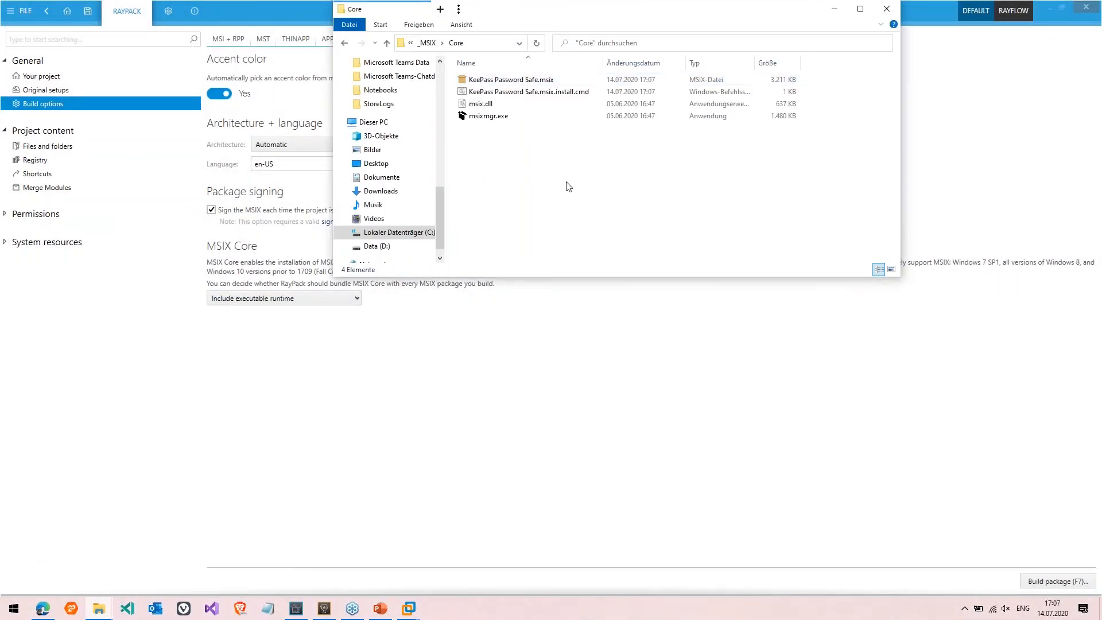
left_click(499, 85)
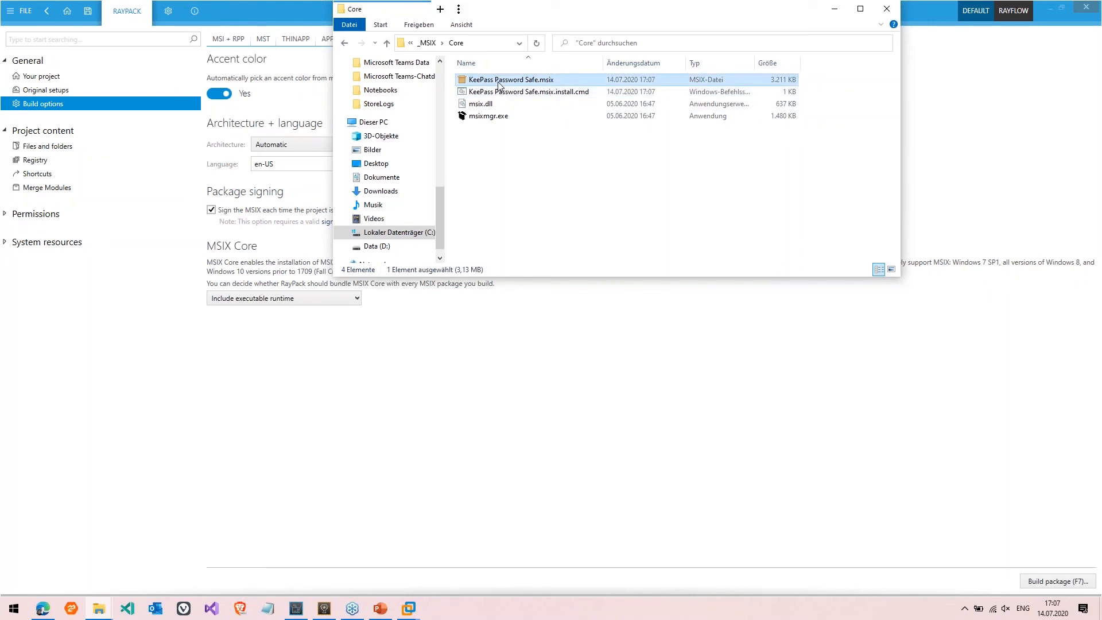
key("Down")
key("shift+Down")
key("shift+Down")
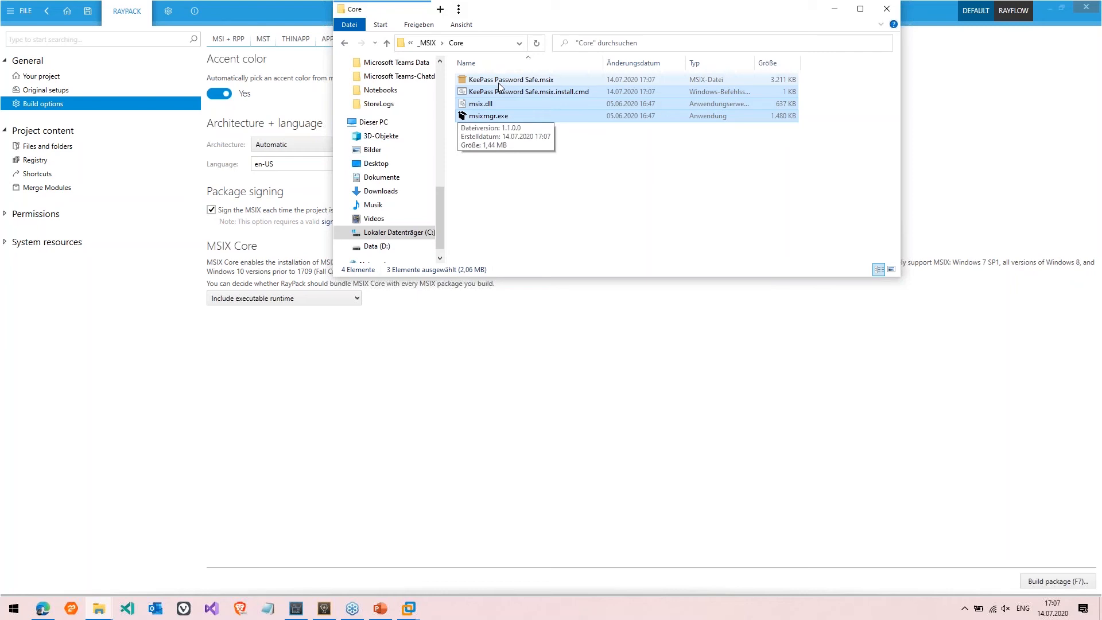
left_click(512, 94)
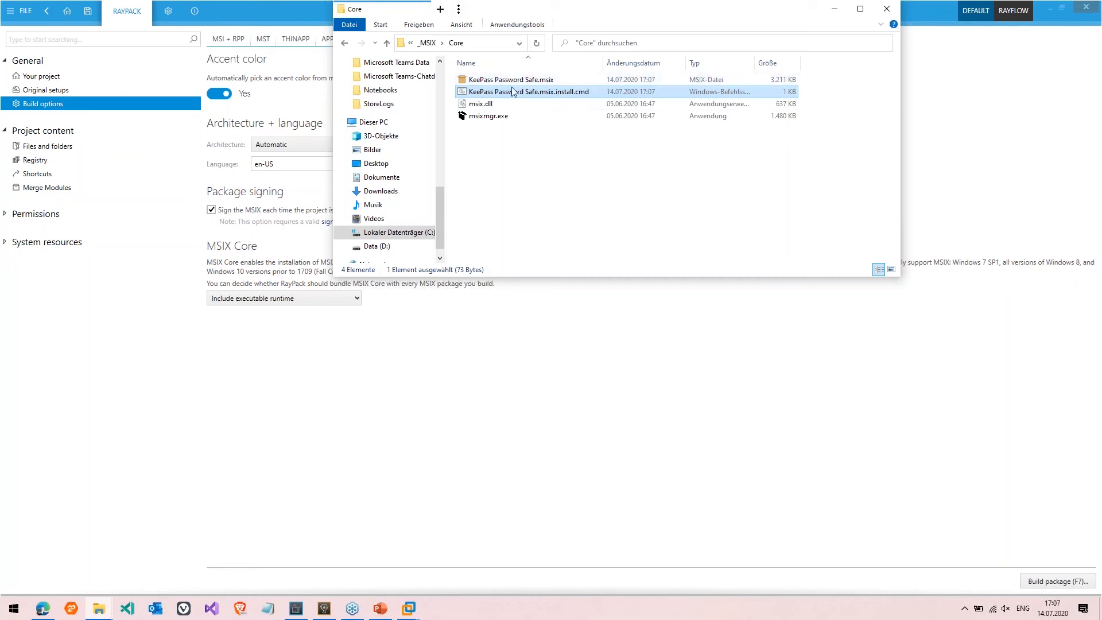
left_click(105, 481)
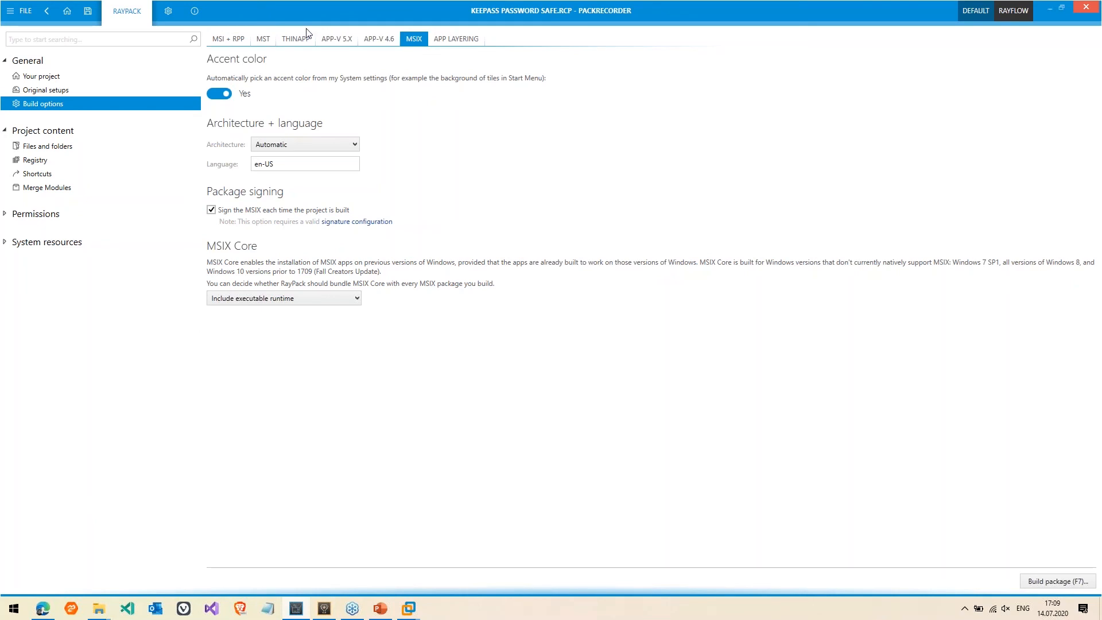
Set MSIX Core to 'Do not include MSIX Core', then view the project's files and folders
left_click(254, 301)
left_click(249, 314)
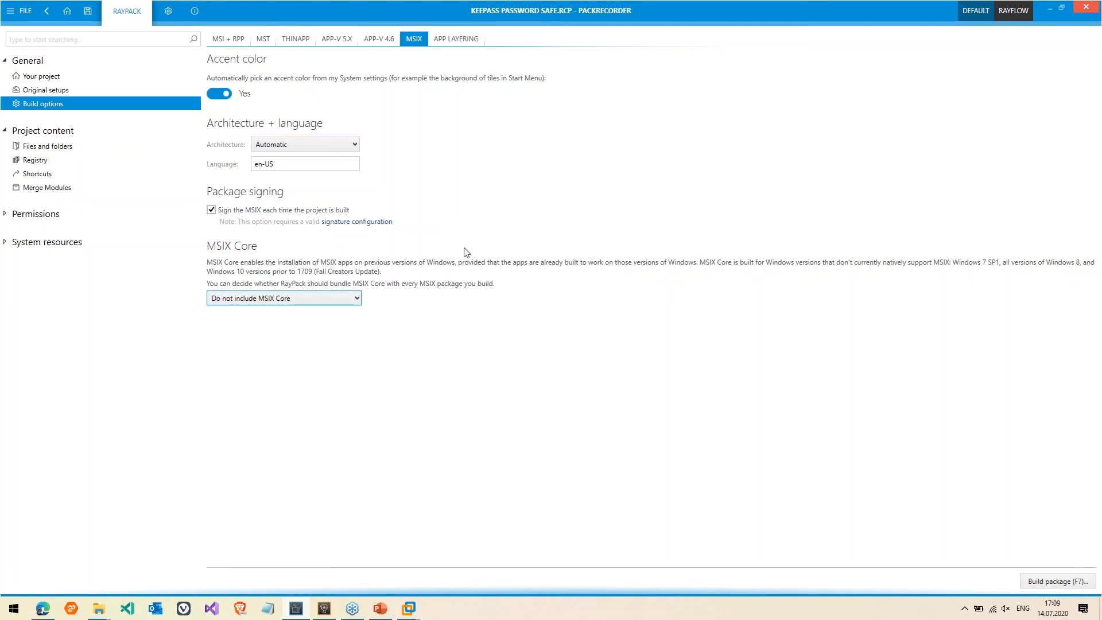
left_click(89, 152)
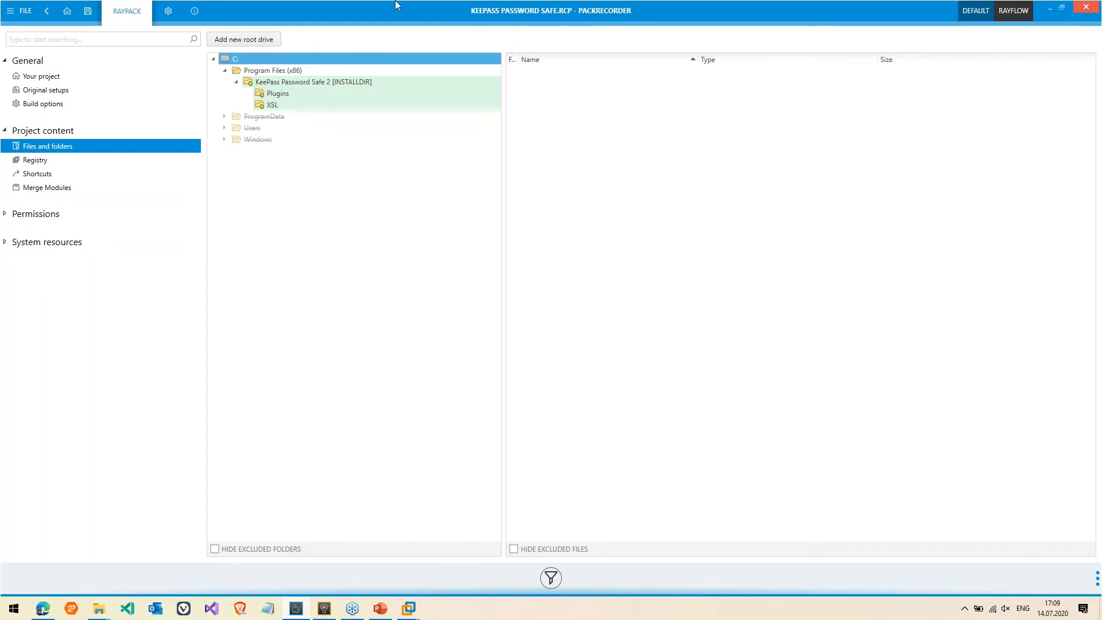
Build KeePass as an MSIX app attach VHD saved into a new _MSIX\AppAttach folder
left_click(22, 11)
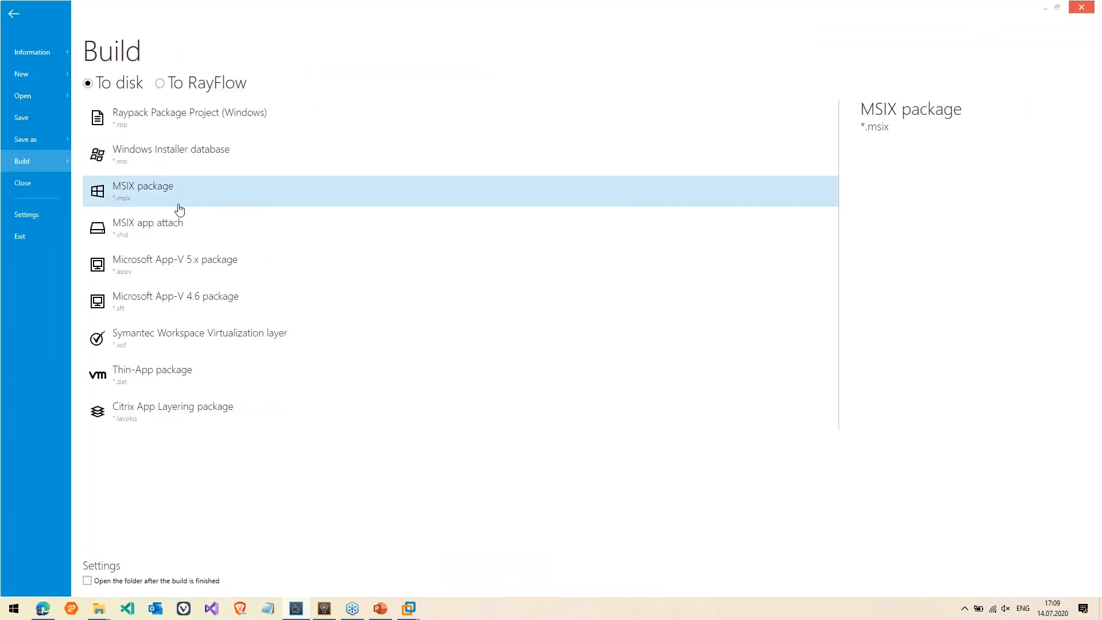
left_click(177, 232)
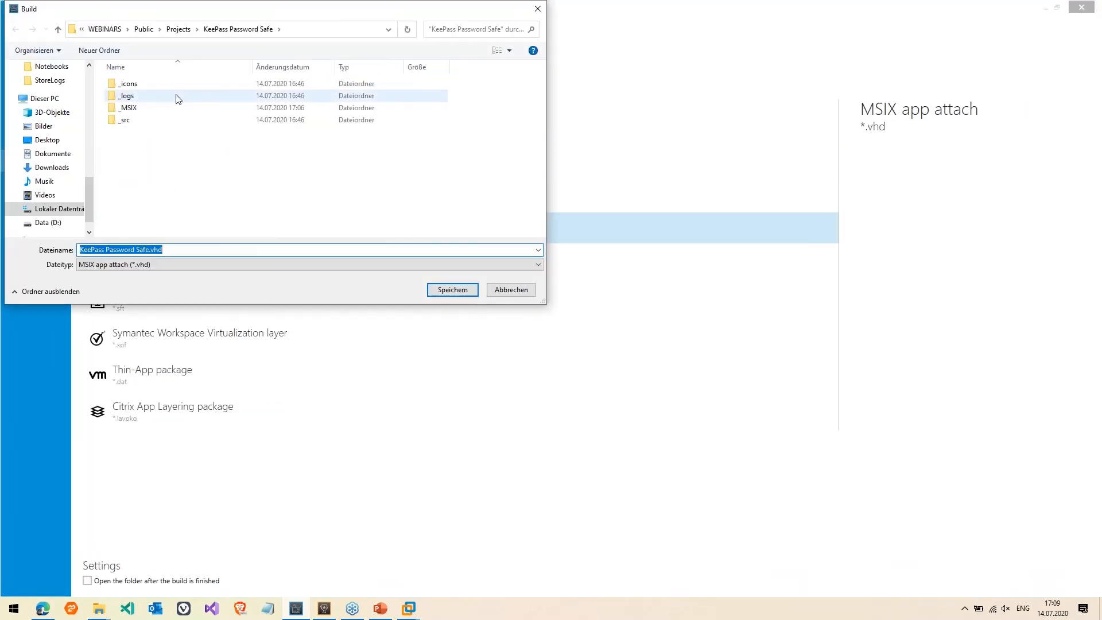
double_click(128, 107)
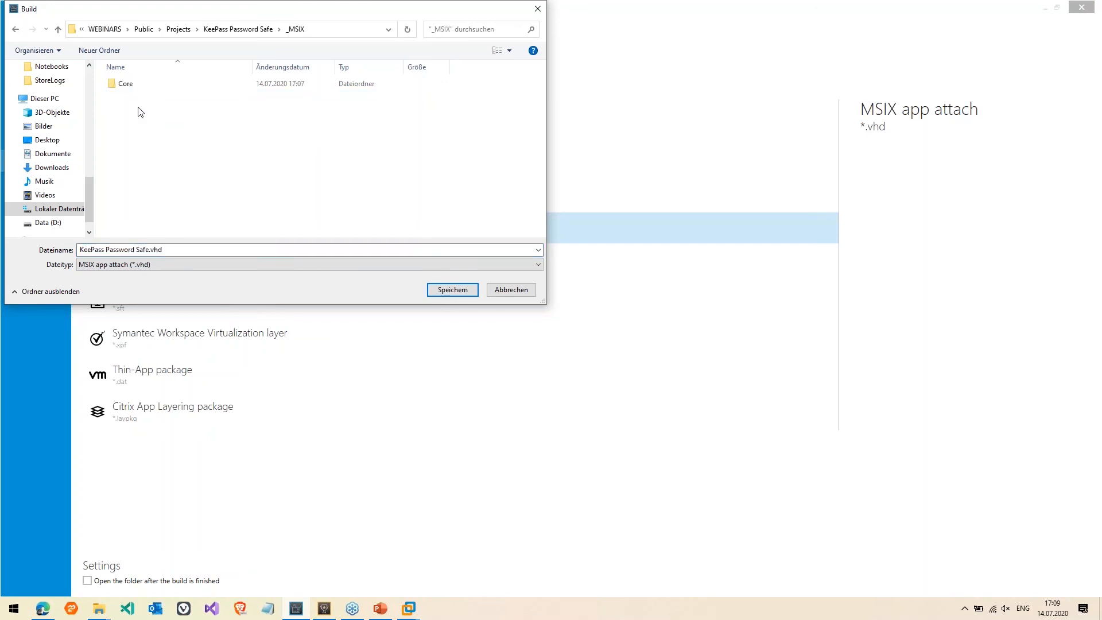
left_click(117, 51)
type("AppAttach")
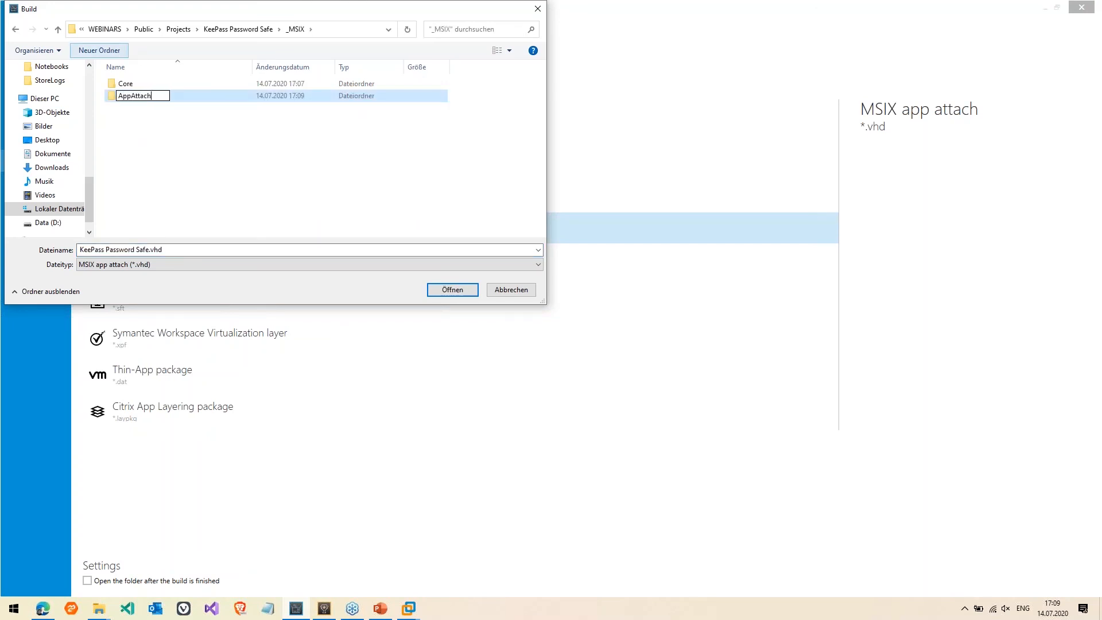
key("Return")
key("Return")
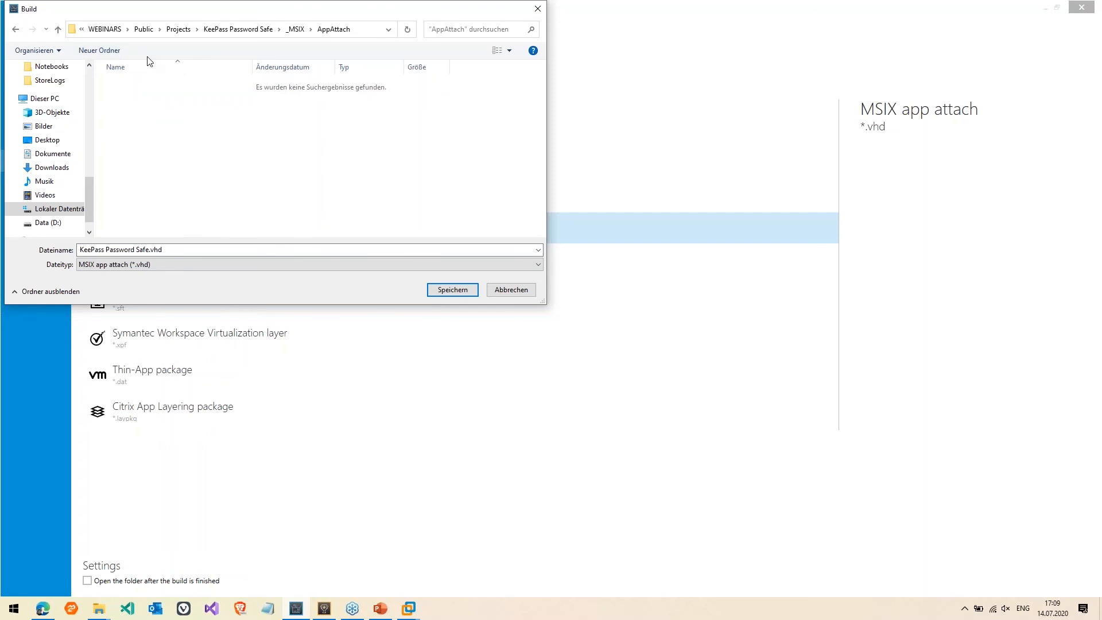
left_click(445, 291)
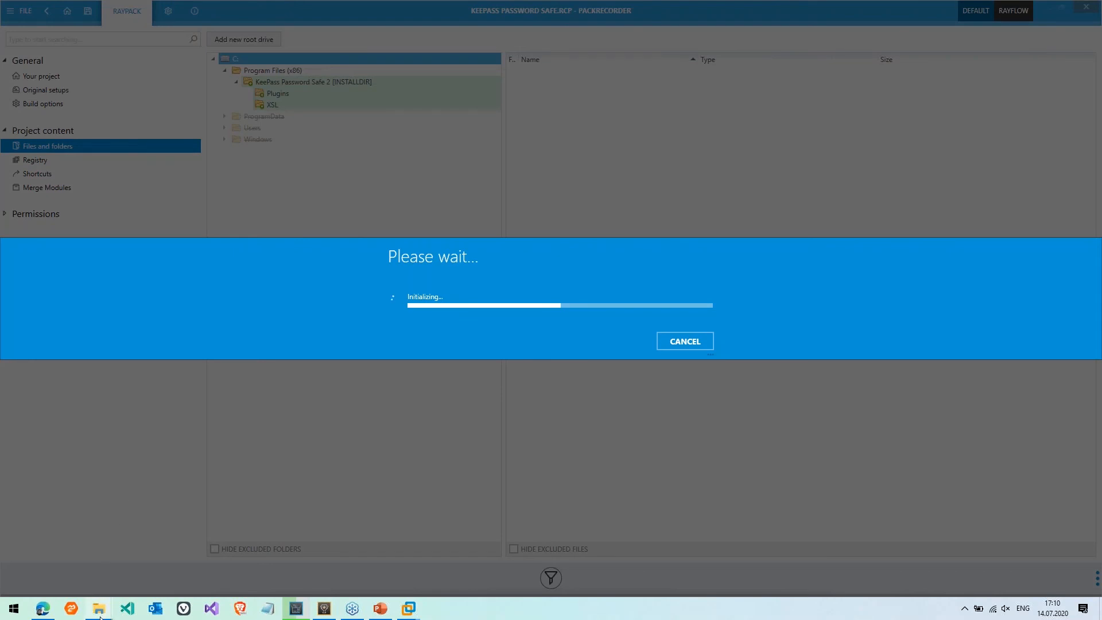
In Explorer, review AppAttach's certificate, four PowerShell scripts and 16,424 KB VHD, then return to _MSIX
mouse_move(99, 617)
left_click(300, 563)
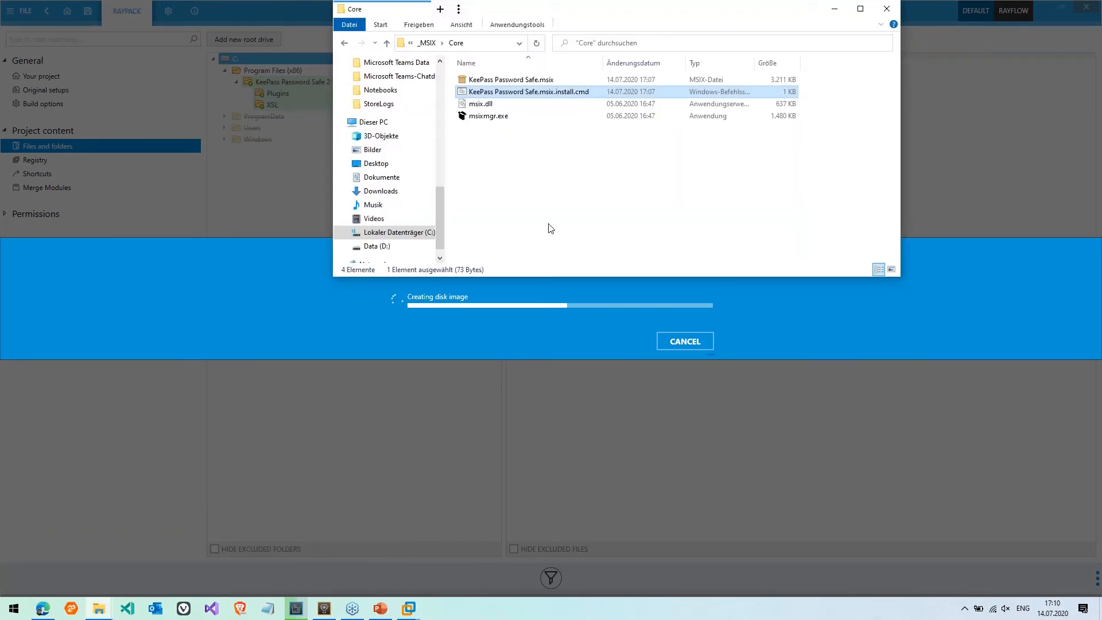
key("alt+Up")
key("Up")
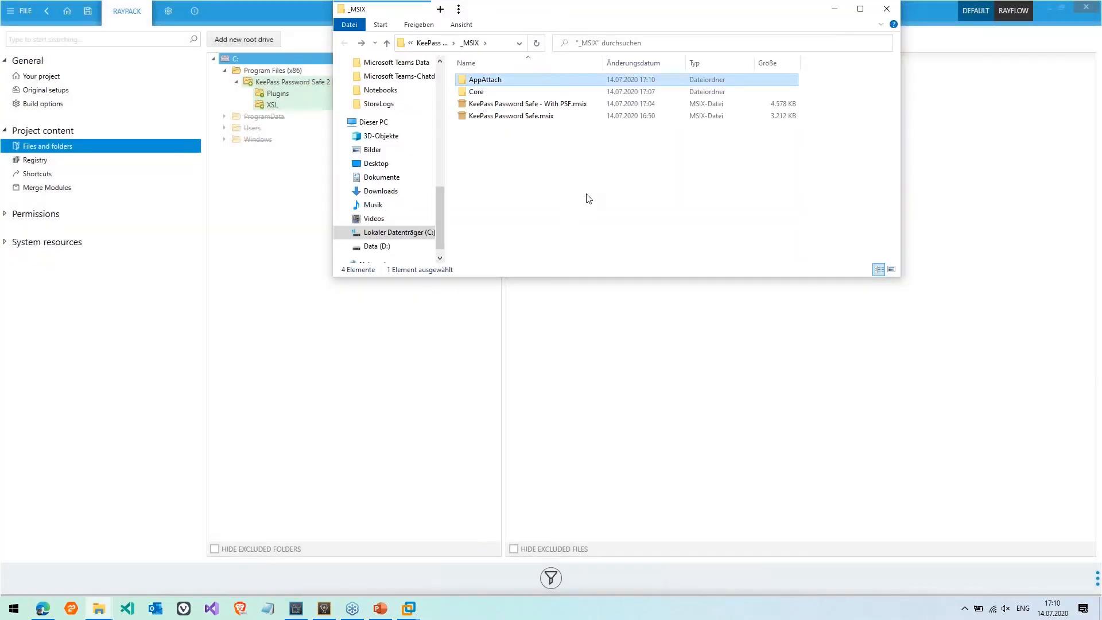
key("Return")
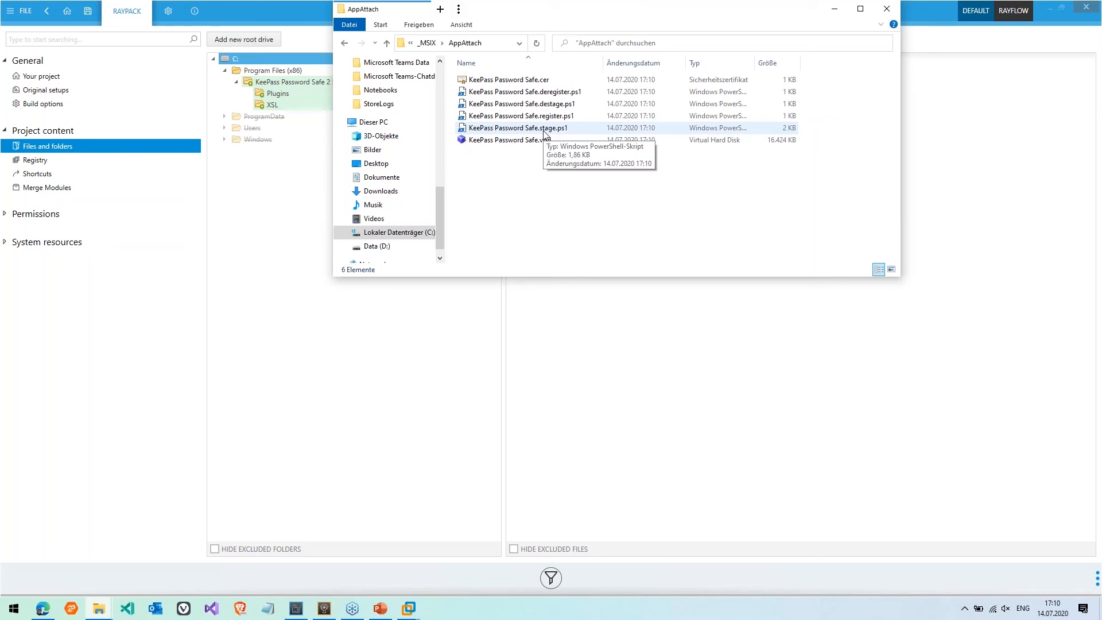
key("shift+Up")
key("shift+Up")
key("shift+Up")
key("shift+Up")
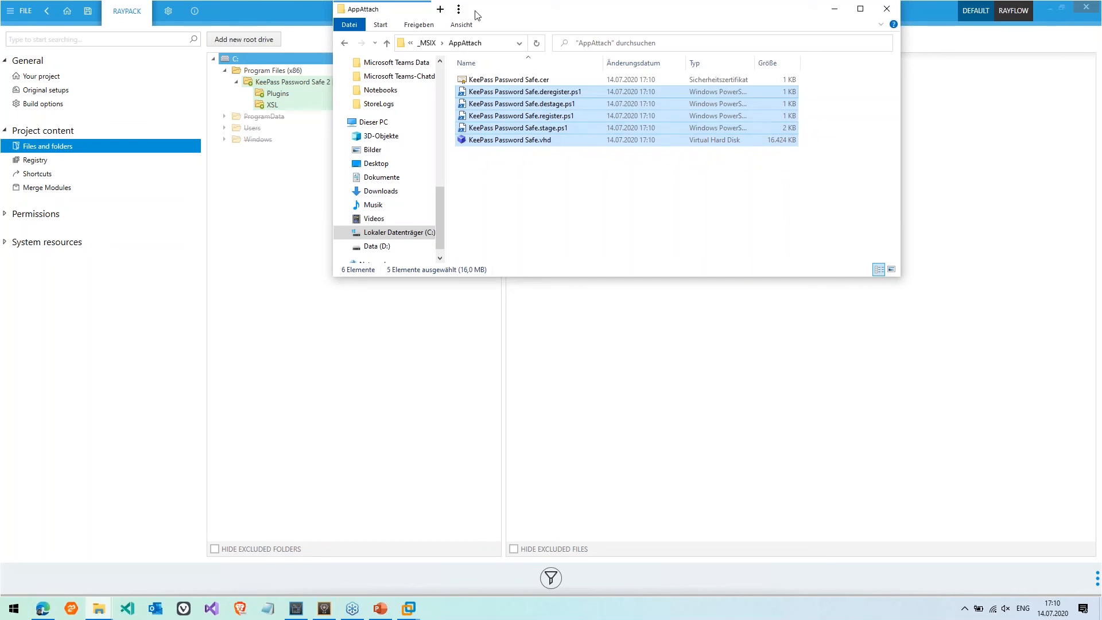
left_click(428, 43)
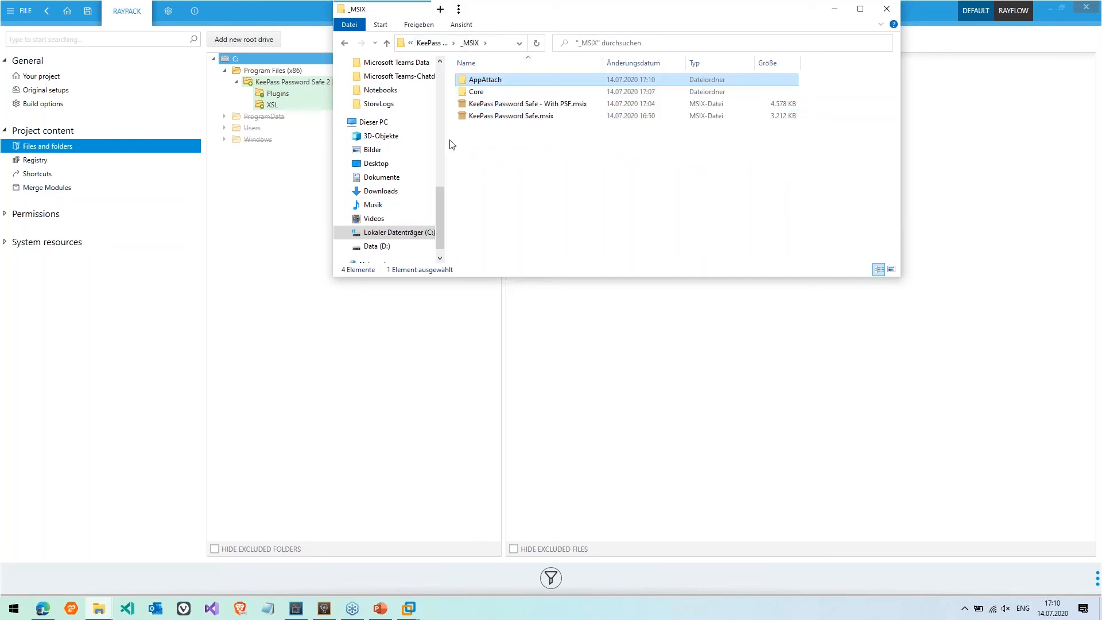
left_click(407, 610)
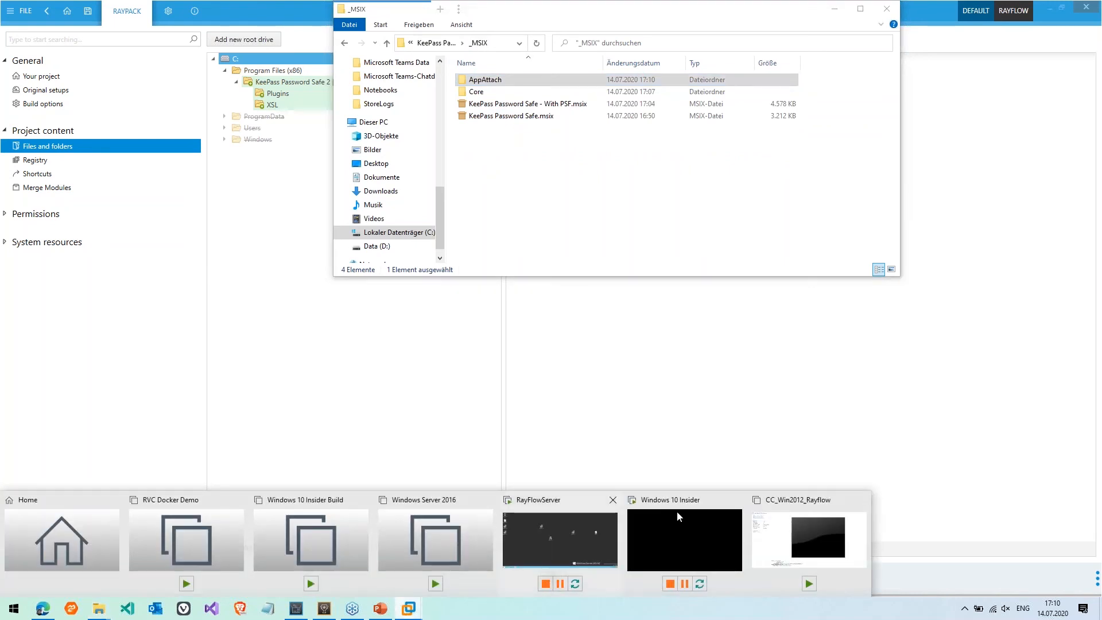
Paste the AppAttach folder onto the Windows 10 Insider VM desktop and read destage.ps1
mouse_move(578, 535)
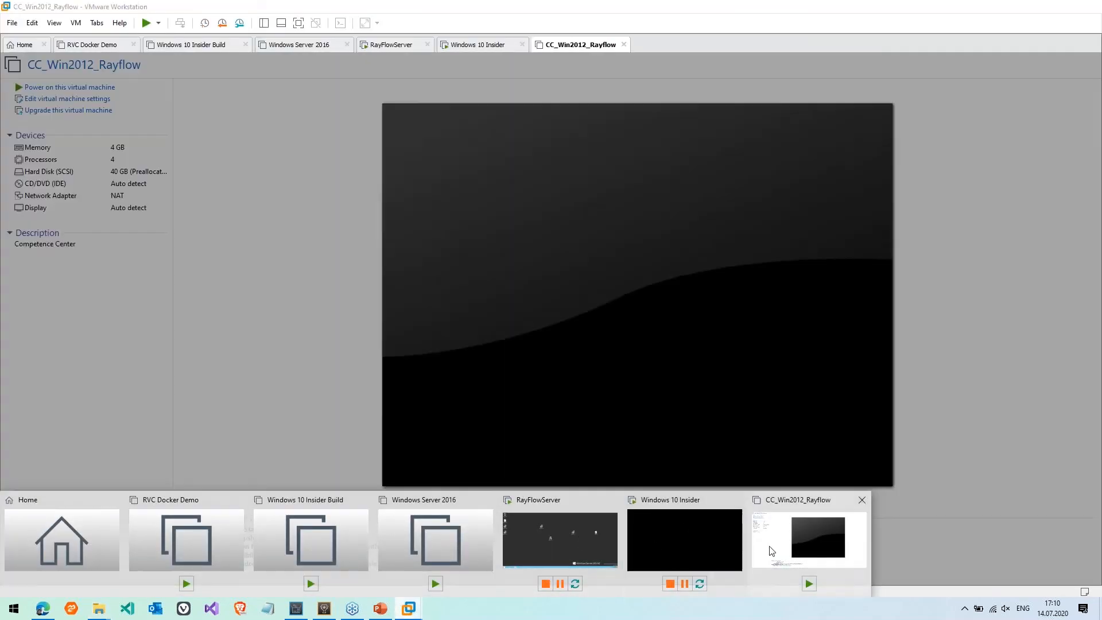
left_click(683, 539)
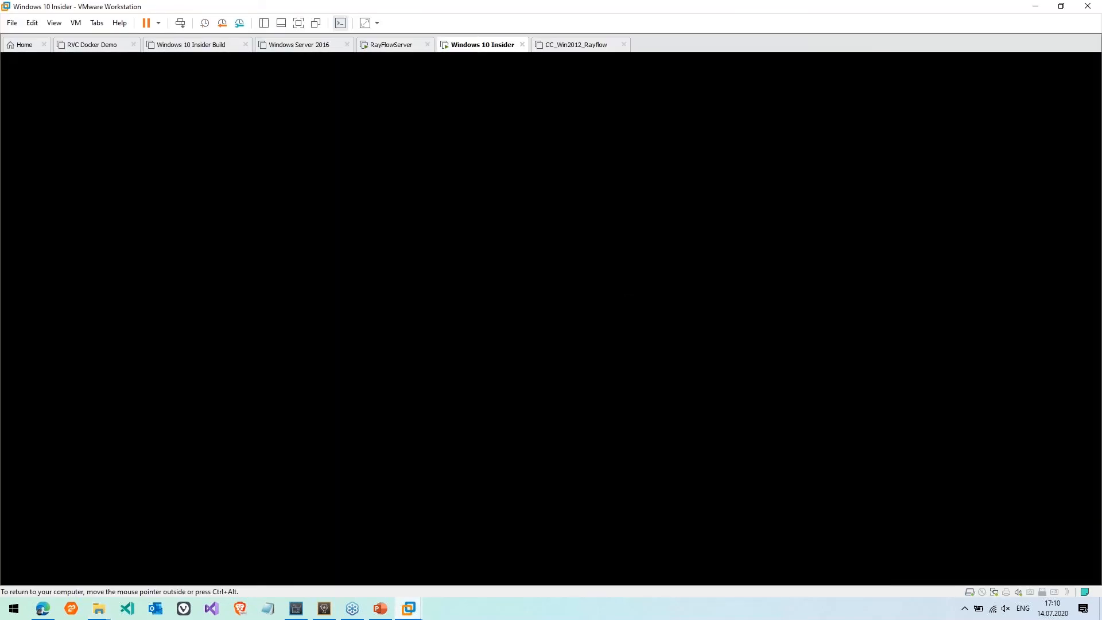
right_click(340, 337)
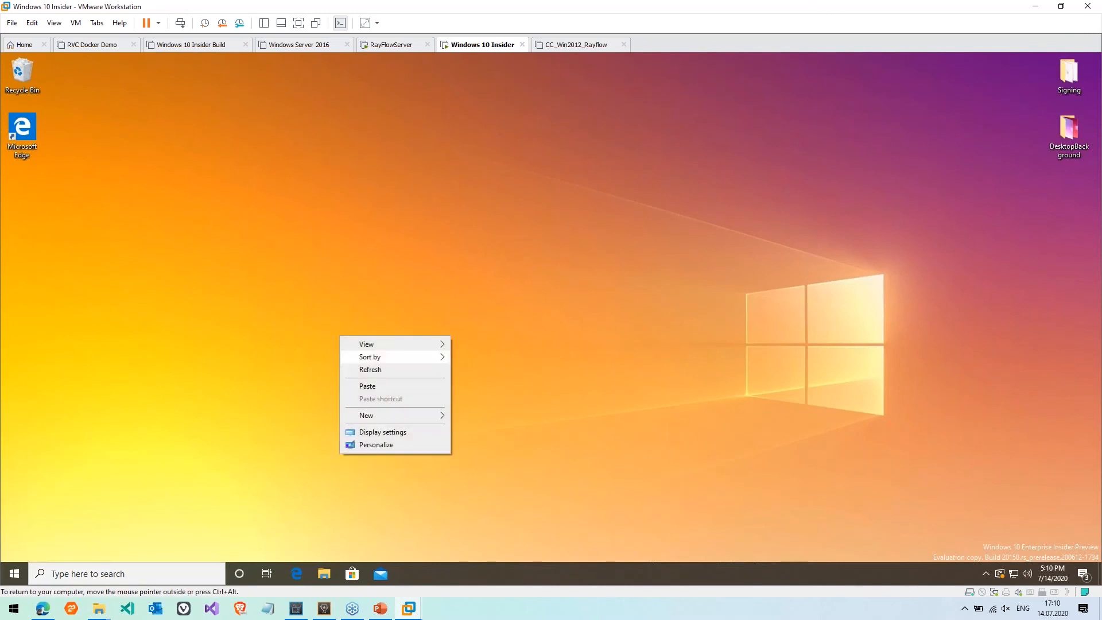
left_click(392, 389)
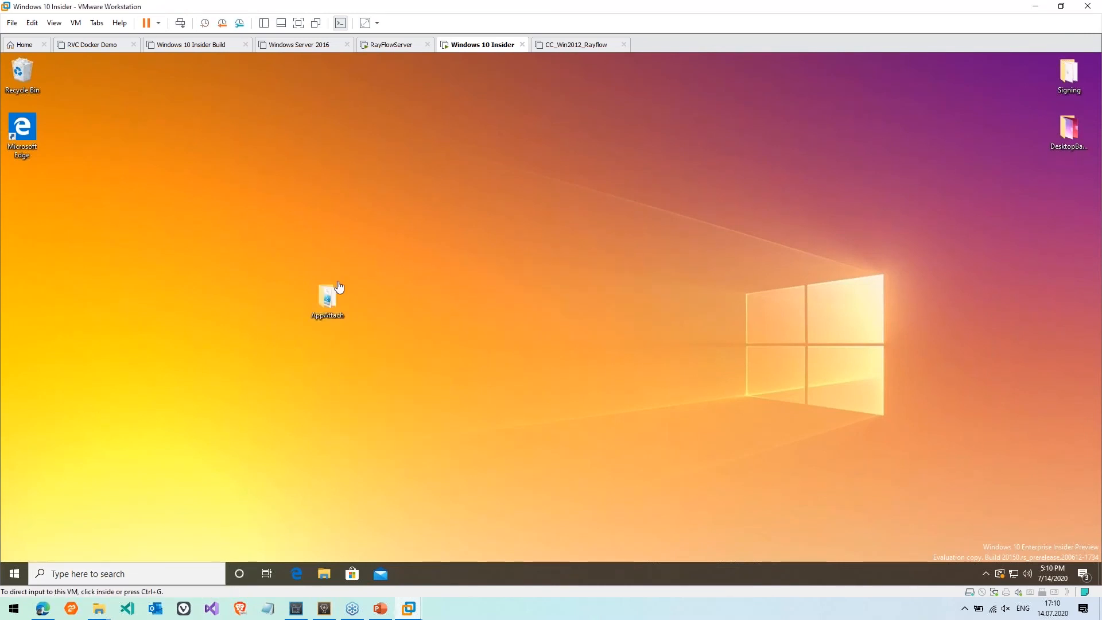
double_click(335, 299)
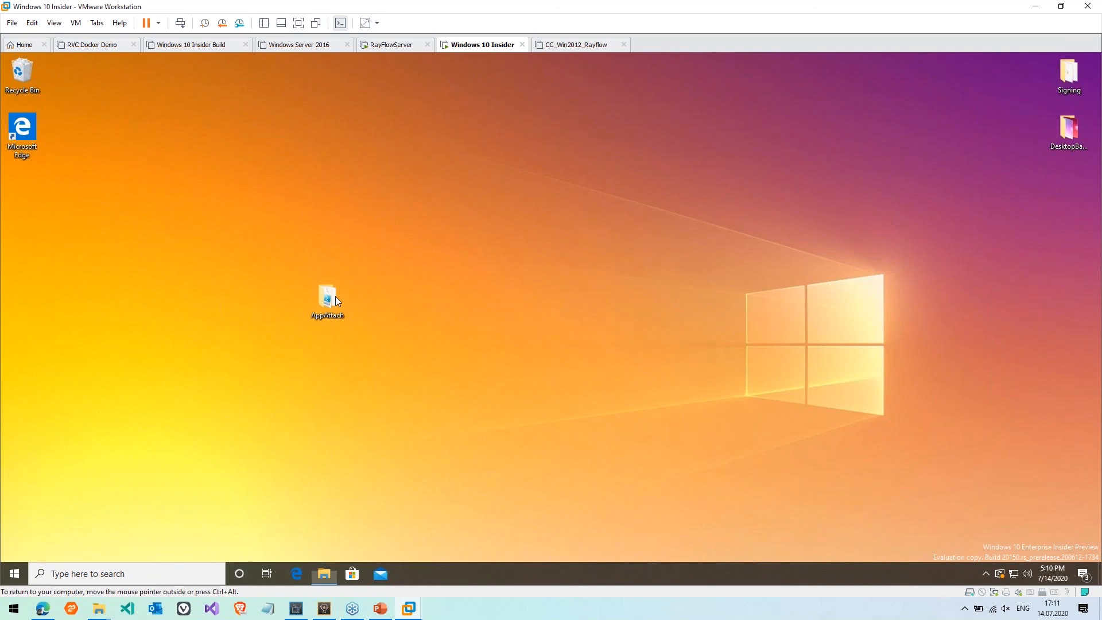
double_click(336, 298)
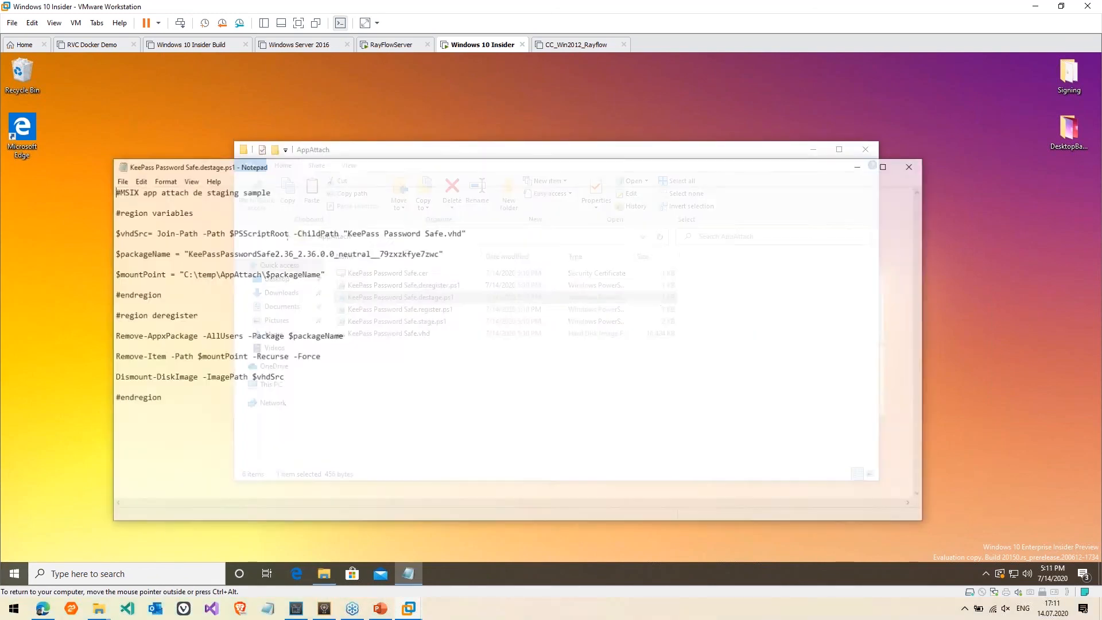
left_click(912, 166)
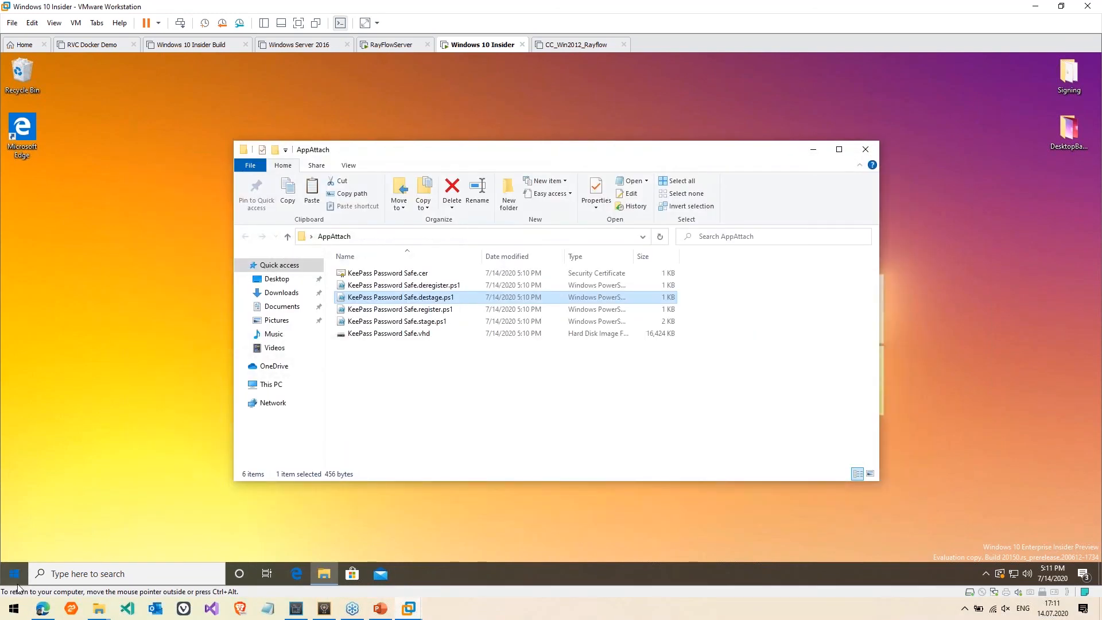
Start PowerShell as administrator on the VM and approve the elevation prompt
left_click(17, 584)
type("kee")
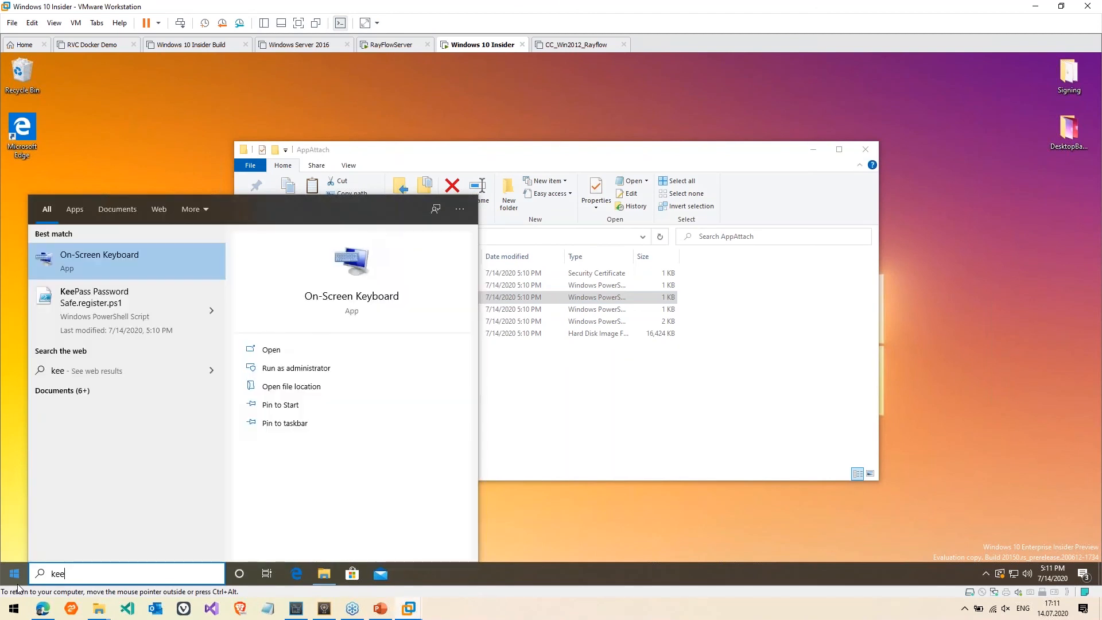
key("Escape")
left_click(17, 584)
type("powe")
key("ctrl+shift+Return")
key("Left")
key("Return")
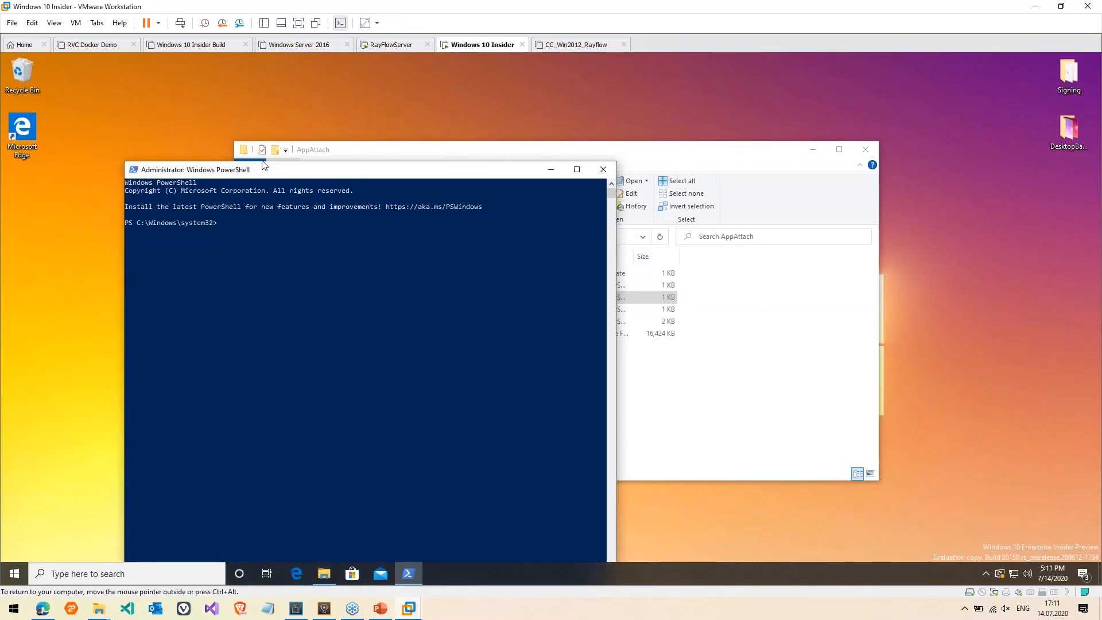
Set the PowerShell execution policy to RemoteSigned, answering Yes to All
left_click_drag(262, 166, 540, 239)
type("S")
type("et-ExecutionPolicy -ex")
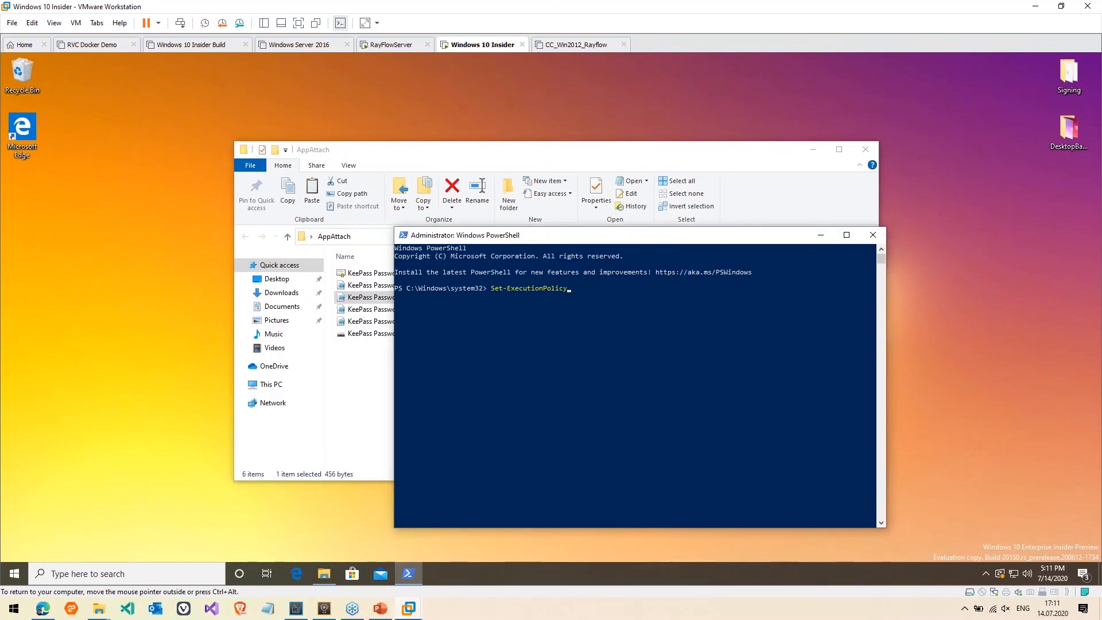
key("Tab")
type("RemoteSigned")
key("Return")
type("a")
key("Return")
Change into the AppAttach folder and run the KeePass .stage.ps1 script
left_click_drag(548, 238, 732, 293)
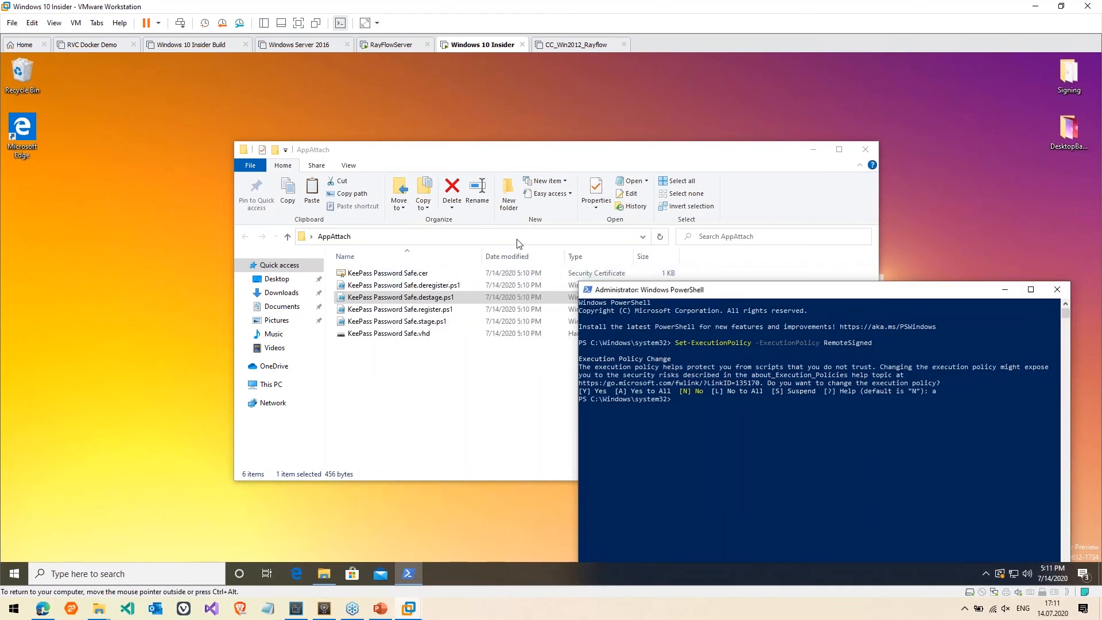
left_click(550, 236)
type("cd")
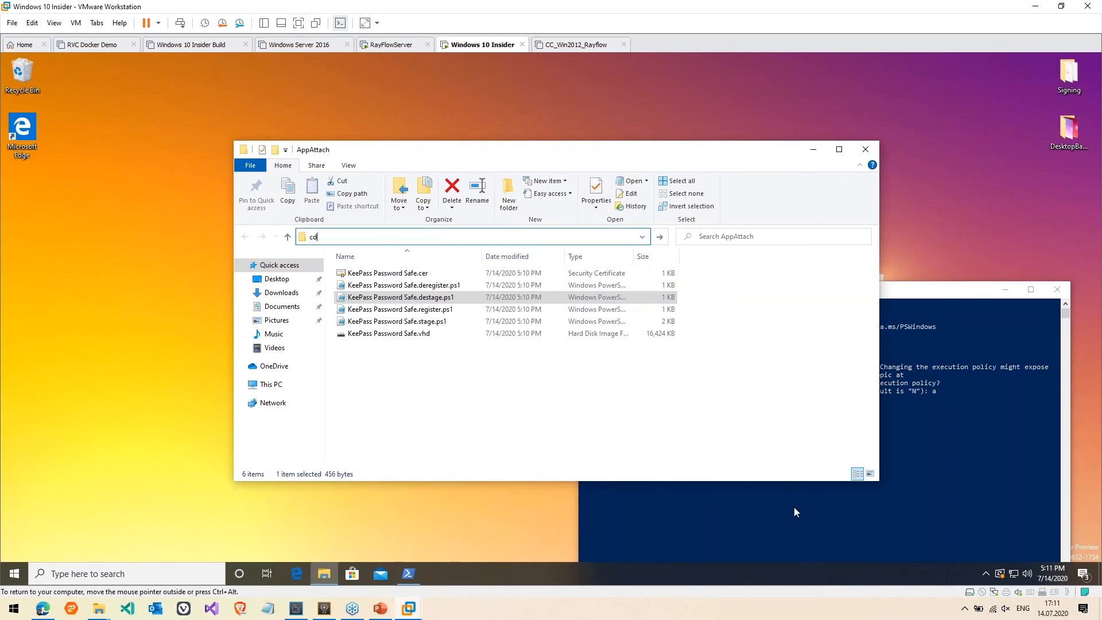
left_click(793, 507)
type("cd")
type("\"C:\\Users\\m.otorowski\\Desktop\\AppAttach\"")
type("\"")
key("Return")
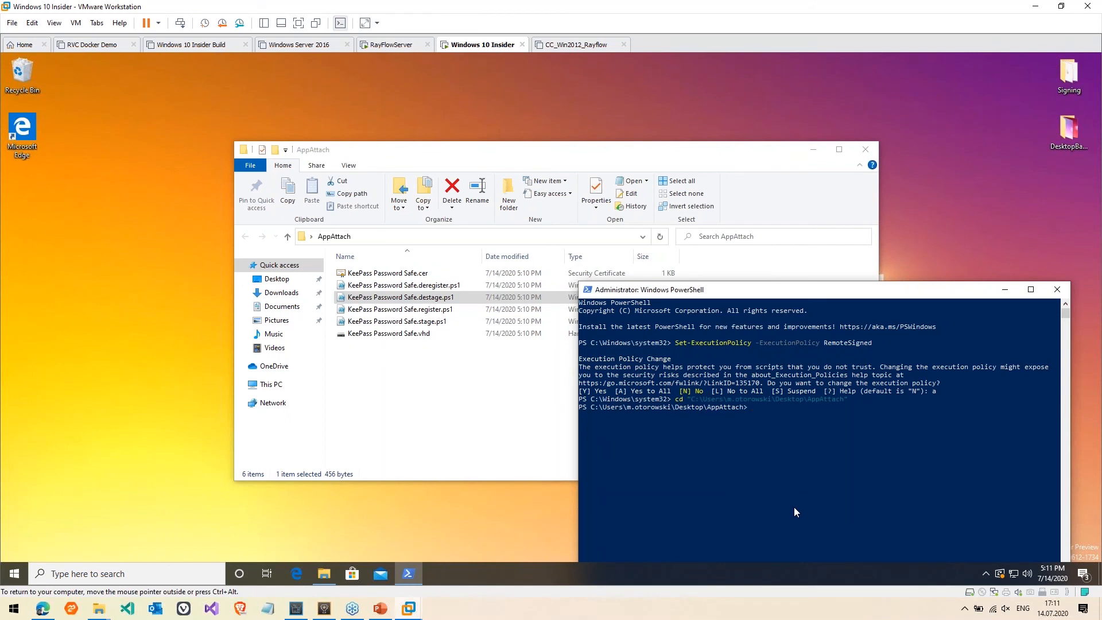
type(".\\K")
key("Tab")
key("Tab")
key("Tab")
key("Tab")
key("Tab")
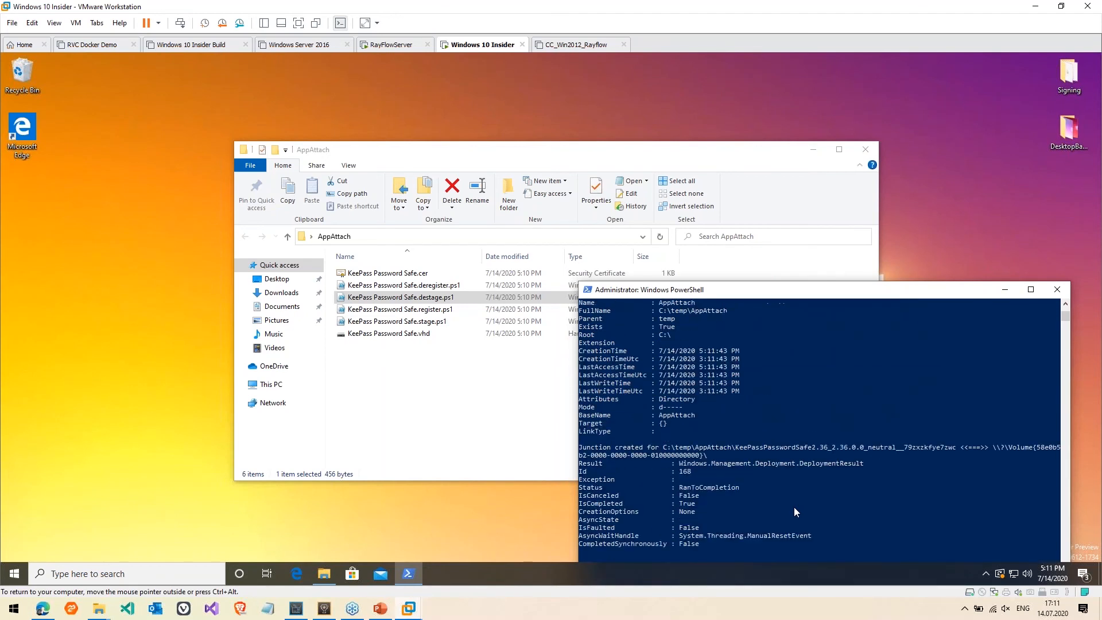
Run the KeePass .register.ps1 script
left_click_drag(774, 292, 664, 202)
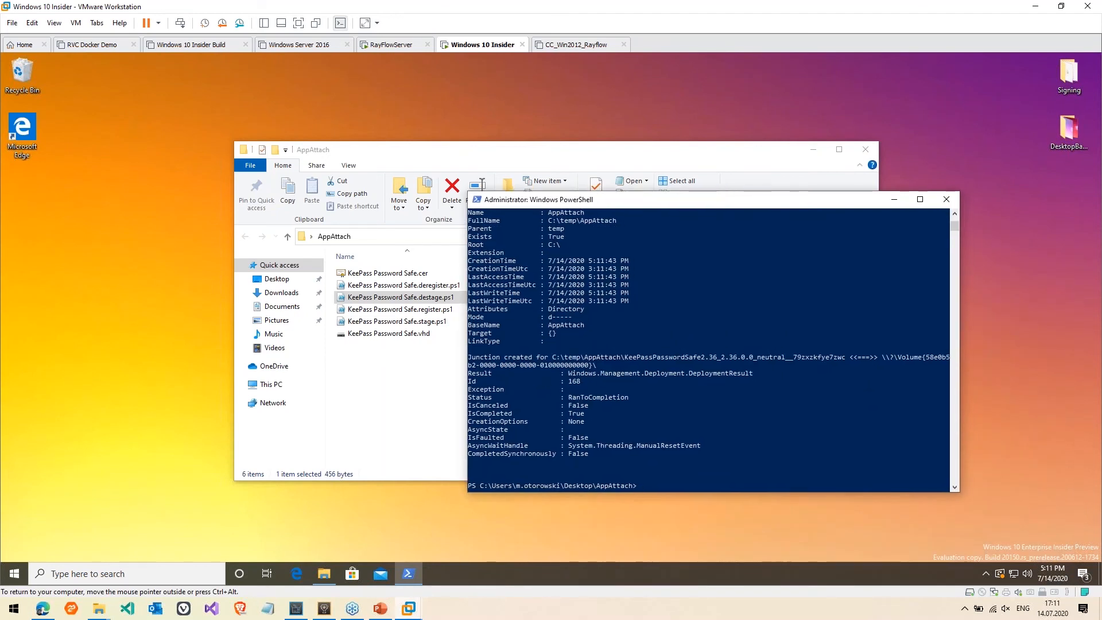
key("Up")
key("BackSpace")
key("BackSpace")
key("BackSpace")
key("BackSpace")
key("BackSpace")
key("BackSpace")
key("BackSpace")
key("BackSpace")
key("BackSpace")
key("BackSpace")
type("r")
key("Tab")
key("Return")
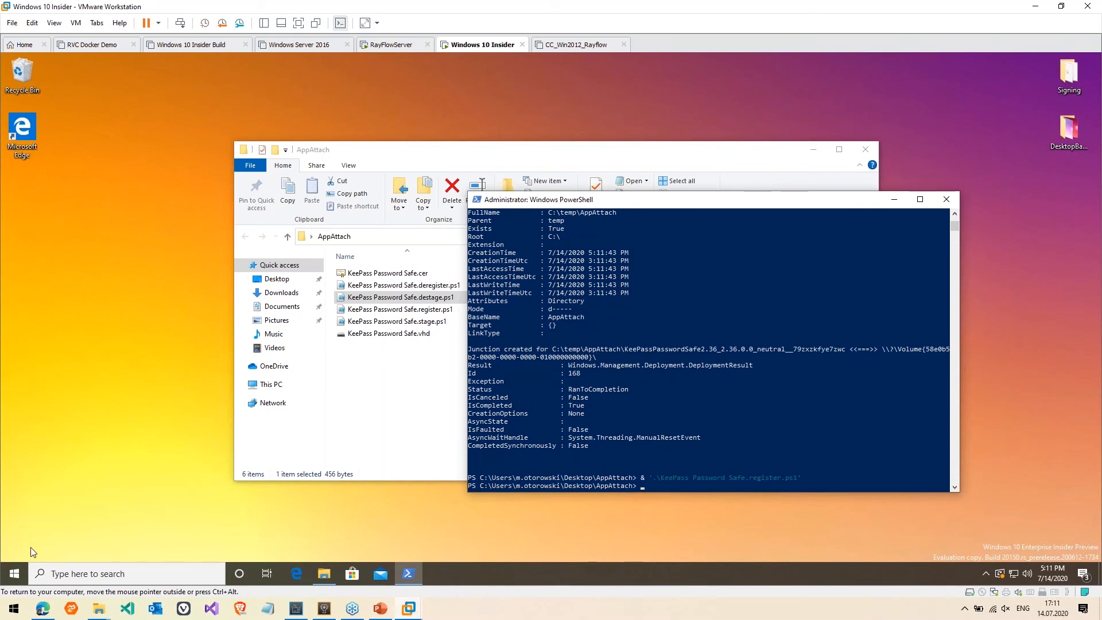
Launch KeePass from Start's Recently added list and disable its automatic update checks
left_click(13, 581)
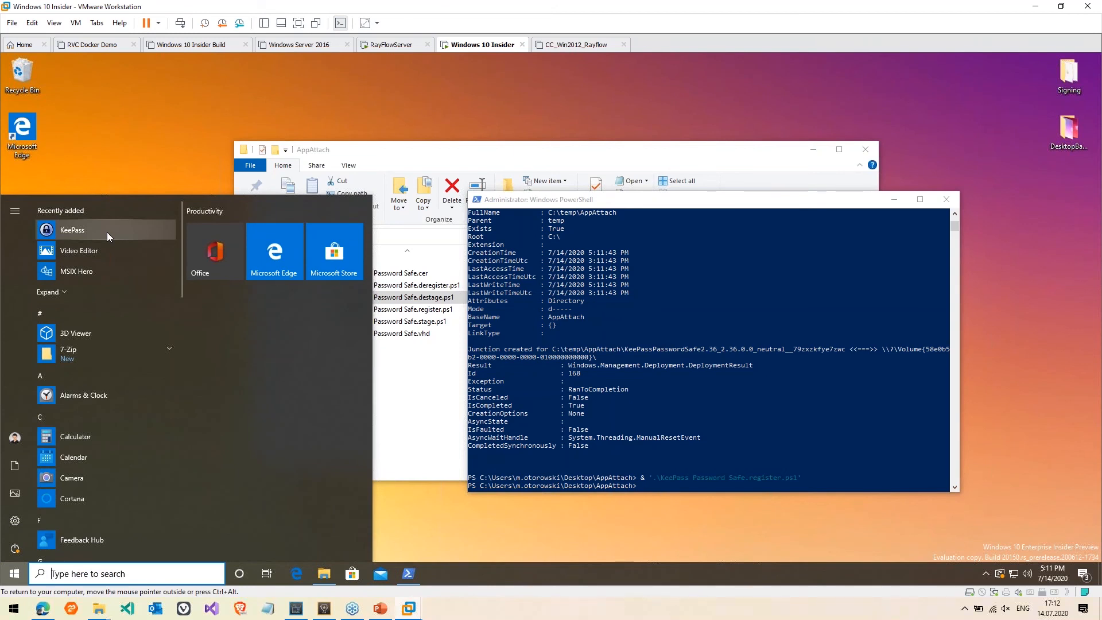
left_click(107, 232)
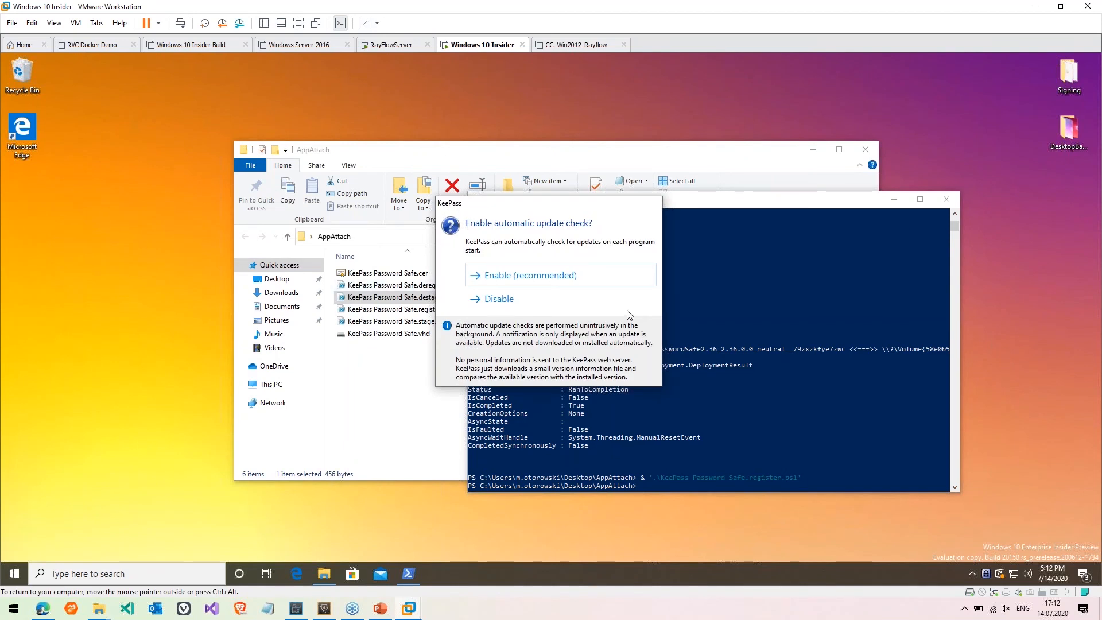
left_click(529, 296)
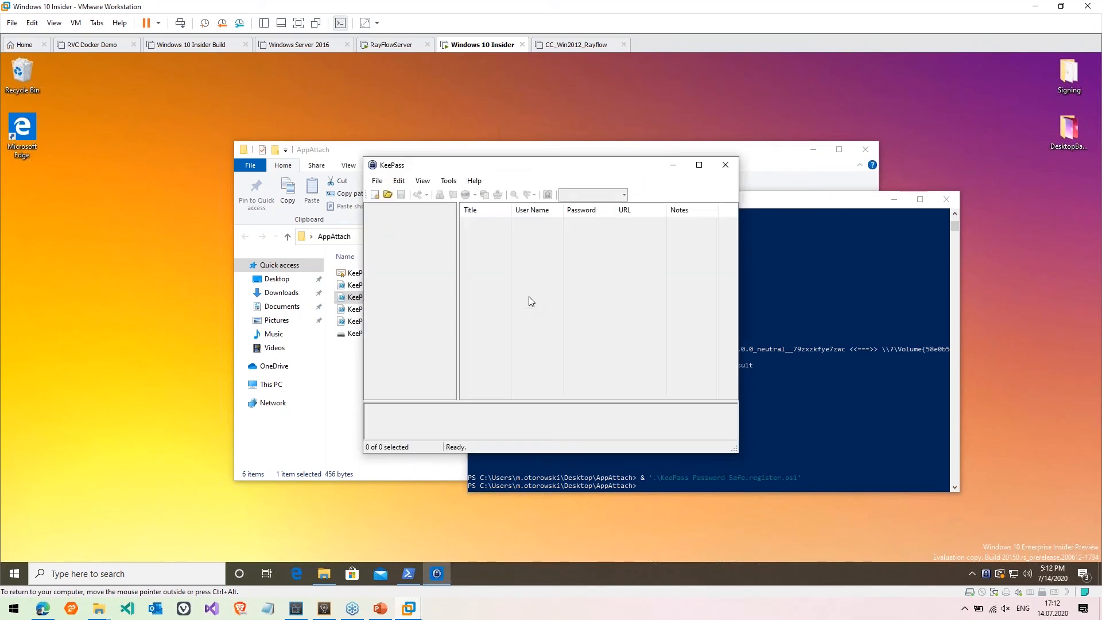
left_click_drag(522, 170, 419, 168)
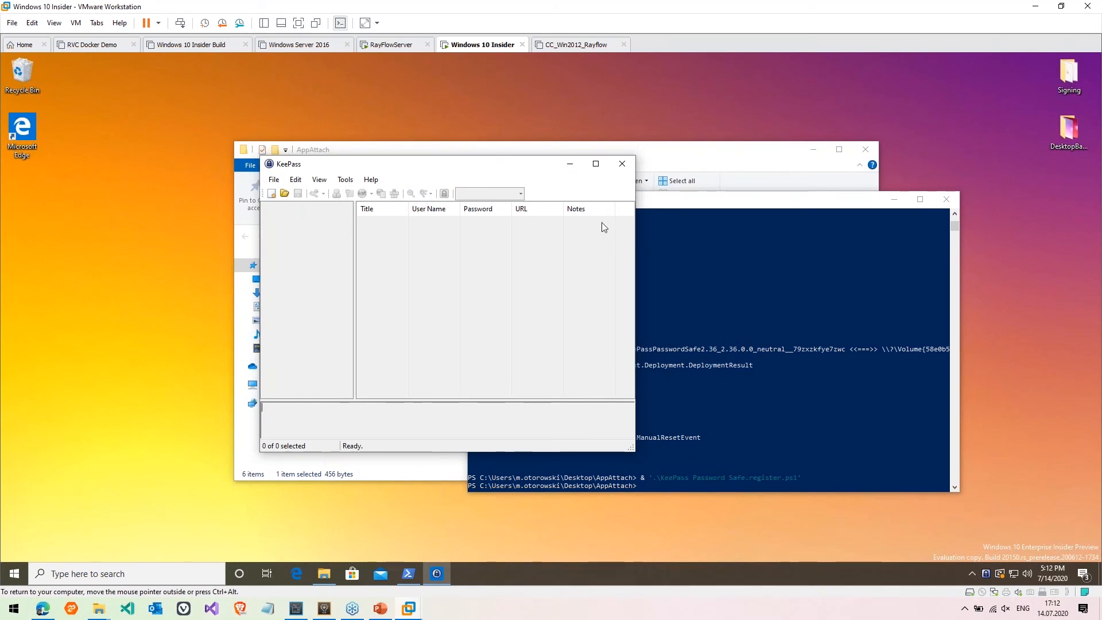
Close KeePass and run the KeePass deregister script in PowerShell
left_click(623, 164)
left_click(724, 389)
key("Up")
key("ctrl+Left")
type("de")
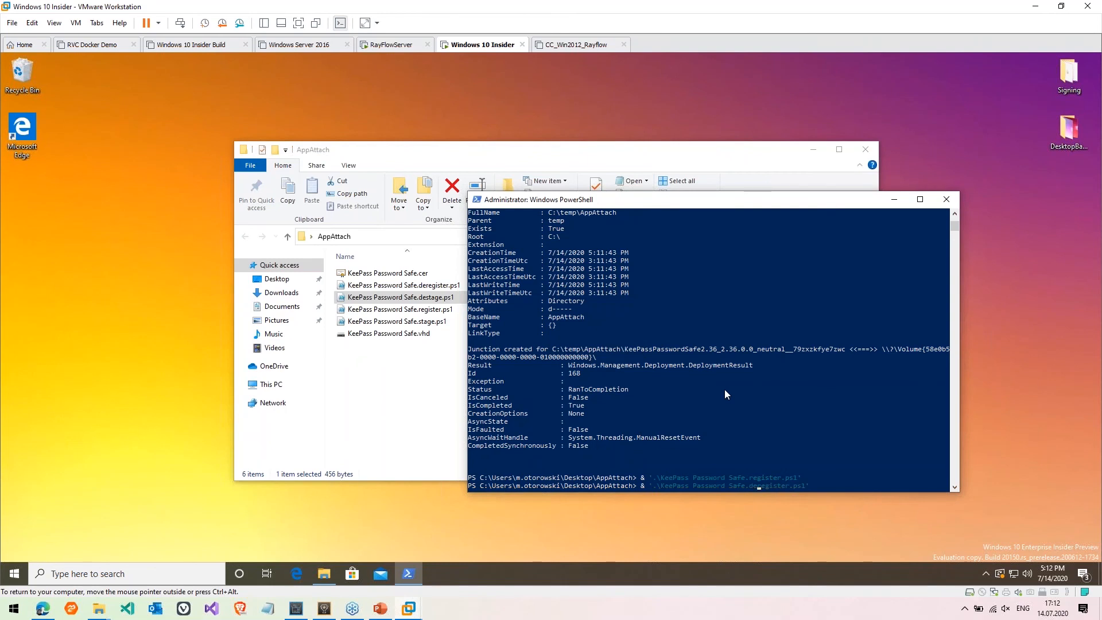
key("Return")
Run the KeePass destage.ps1 script to detach the VHD and check the Start menu
key("Up")
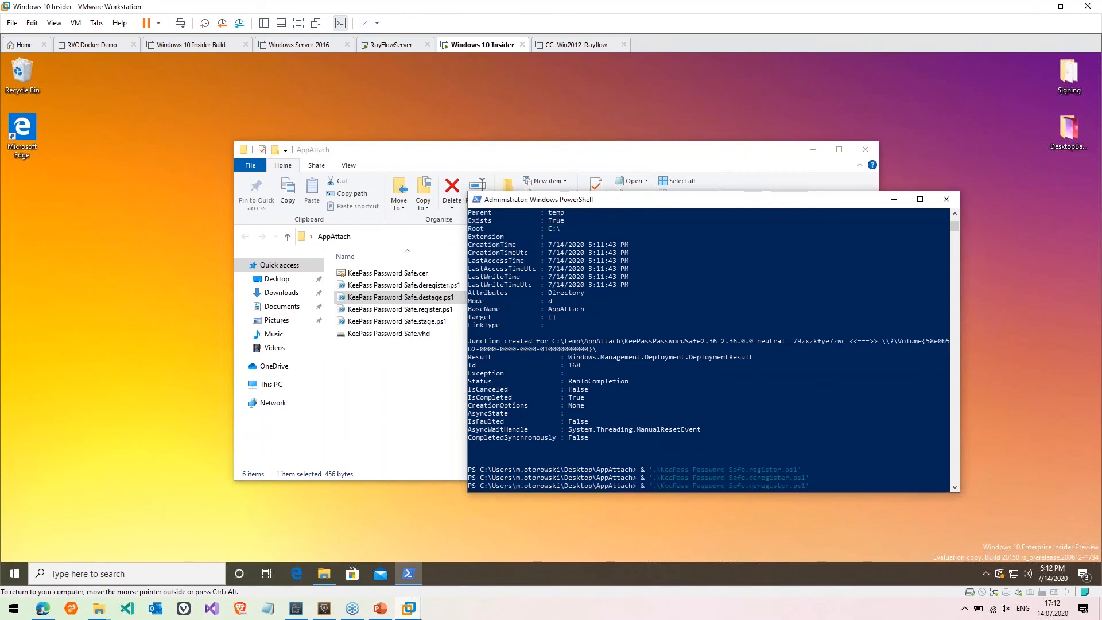
key("Right")
key("Right")
key("Delete")
key("Delete")
type("age")
key("Left")
key("Left")
key("Left")
key("Left")
key("Left")
key("BackSpace")
key("Return")
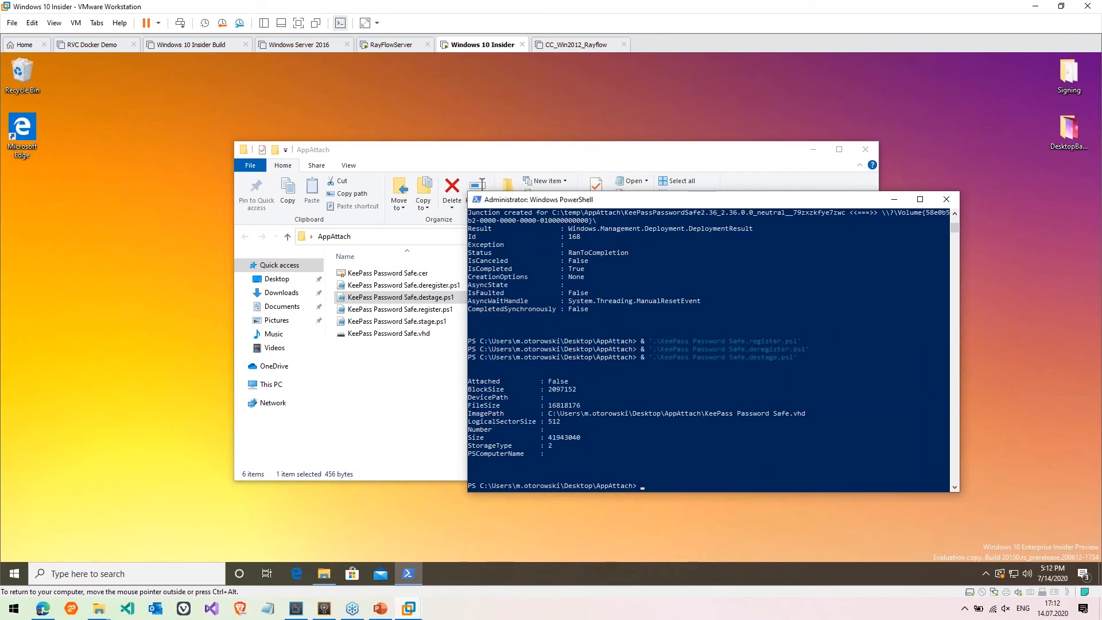
left_click(15, 573)
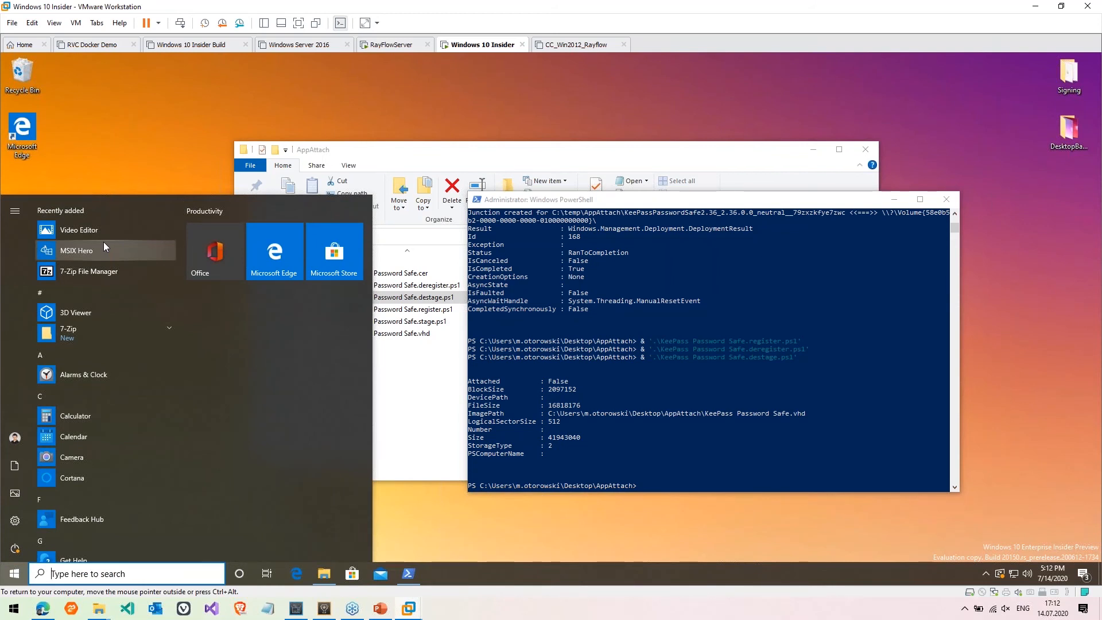
left_click(666, 404)
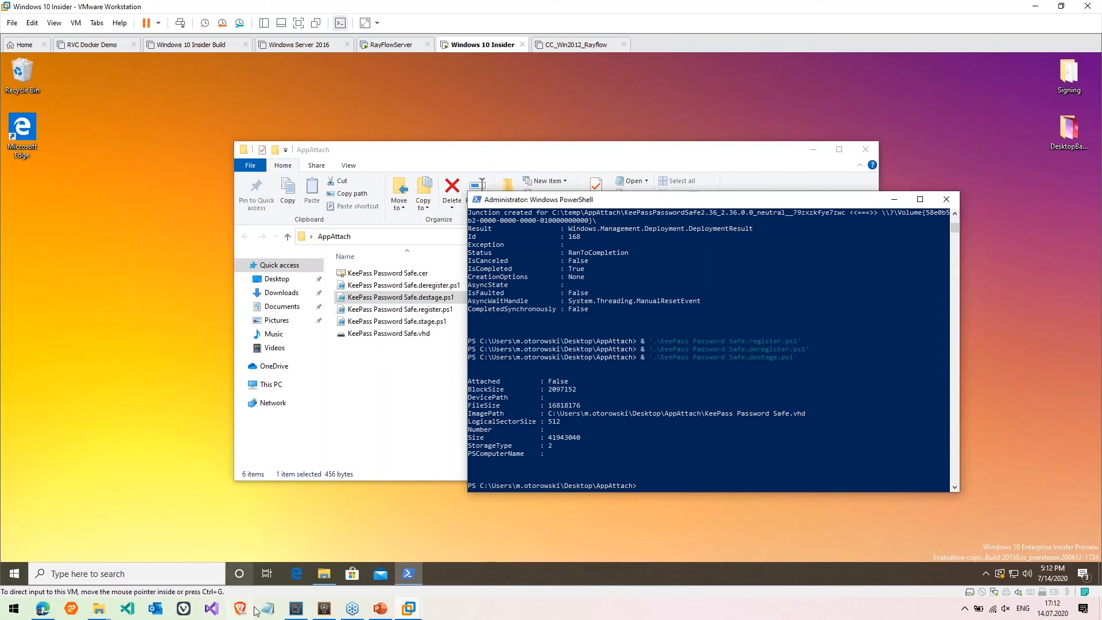
Back in RayPack, build a Citrix App Layering package into the project's _LAYPKG folder
left_click(296, 608)
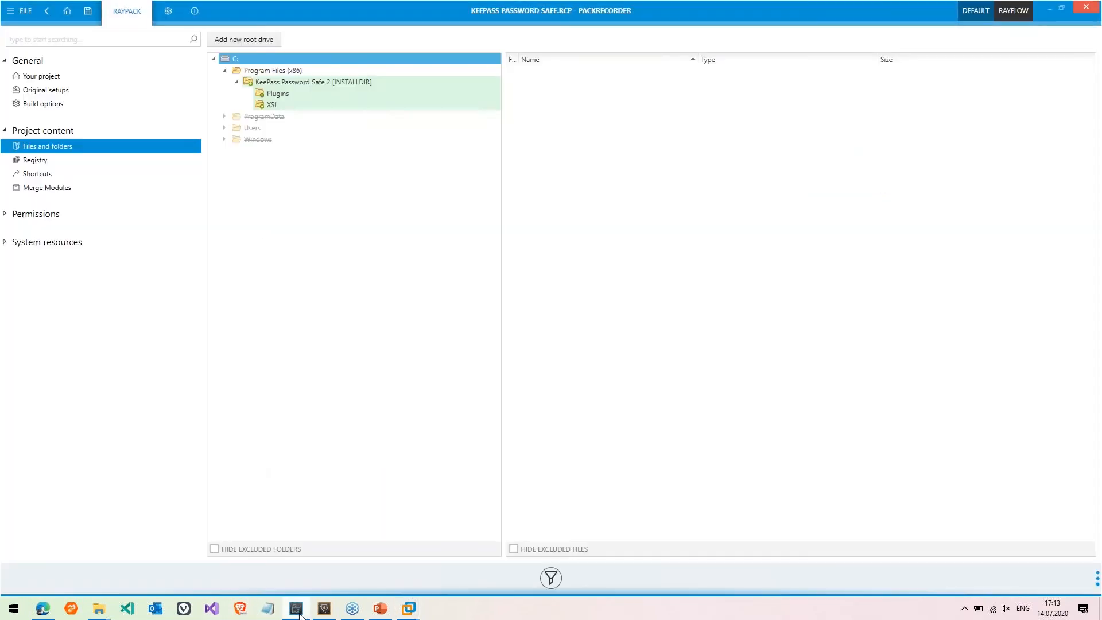
left_click(25, 12)
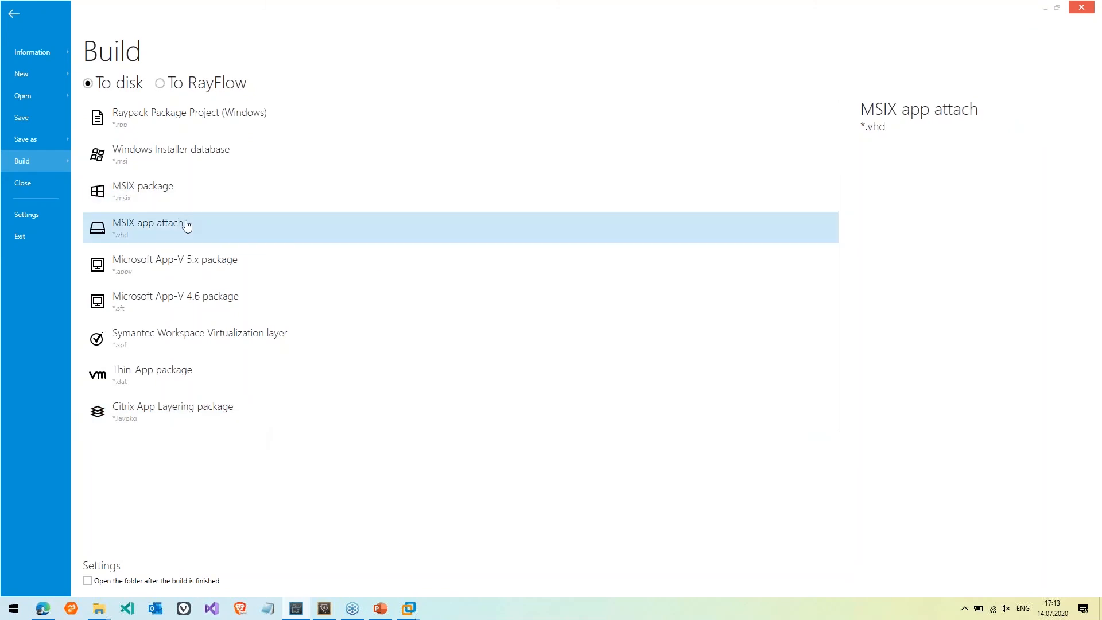
left_click(196, 412)
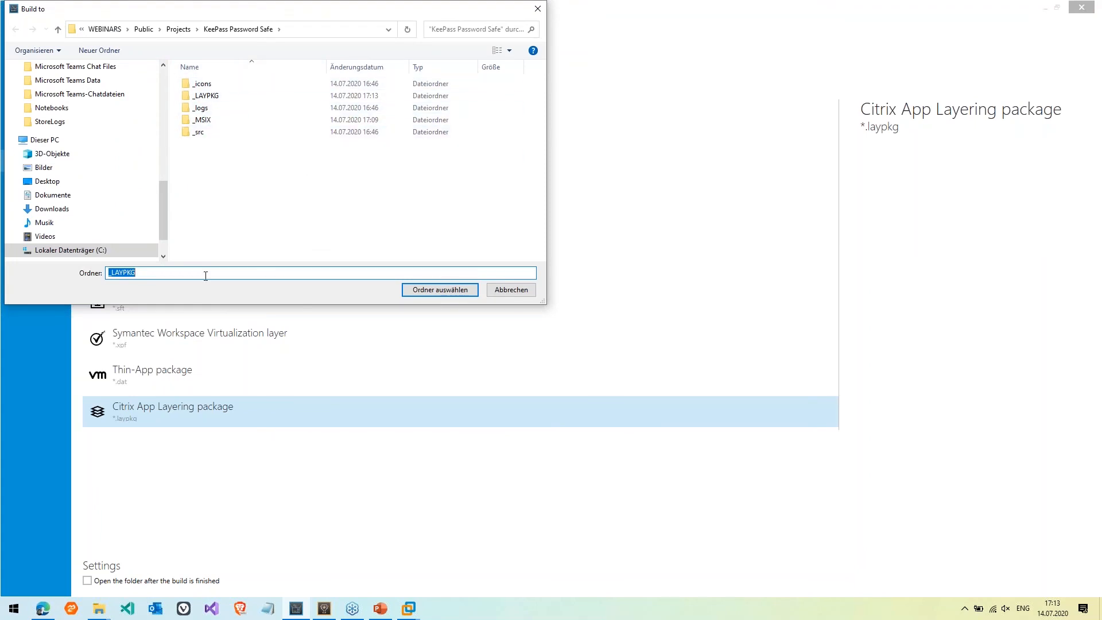
double_click(220, 97)
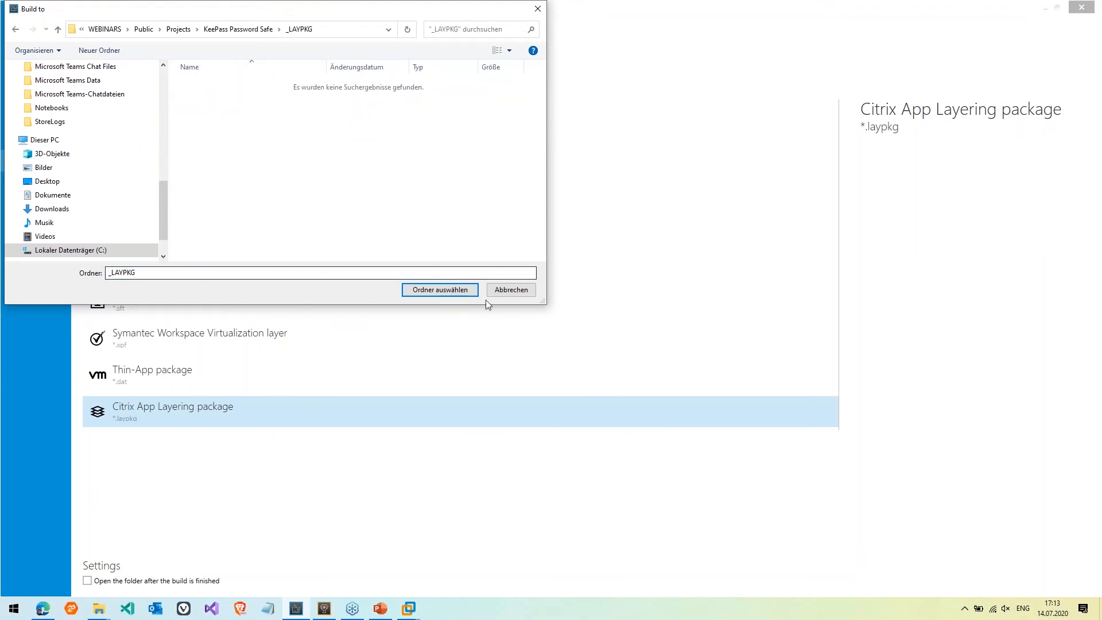
left_click(451, 290)
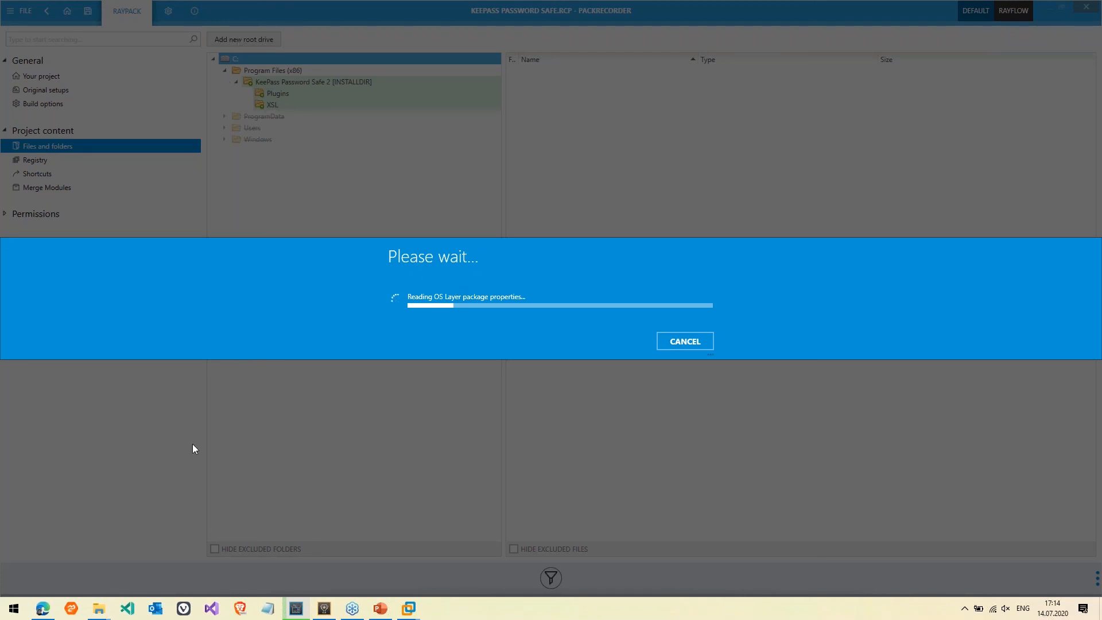
Start PackLayering via Windows search (packl), then move and enlarge its window
mouse_move(100, 612)
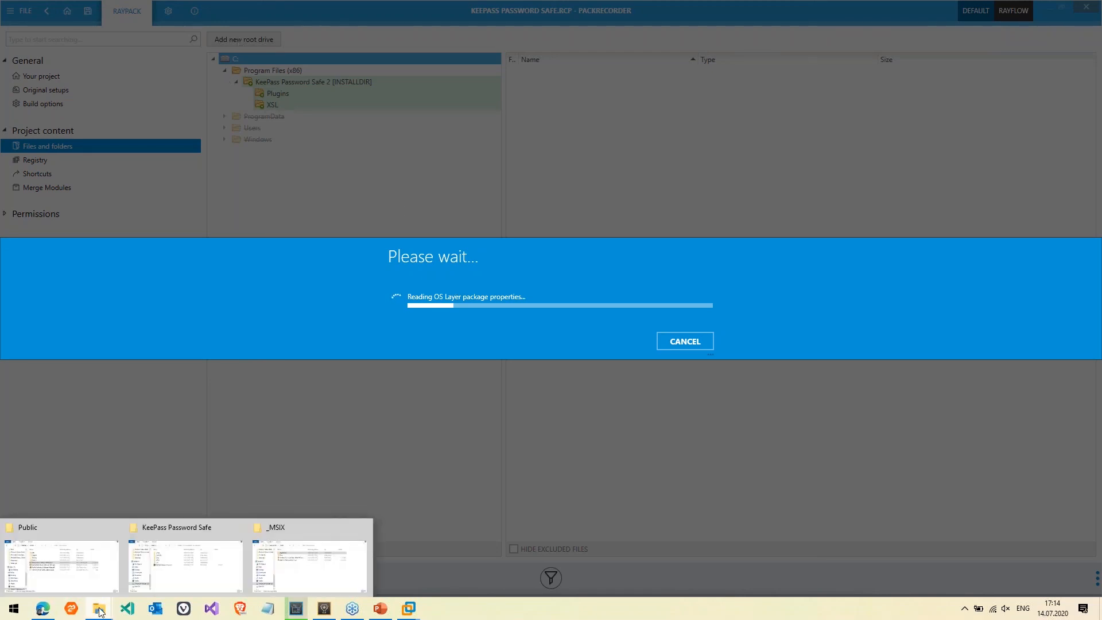
key("super")
type("packl")
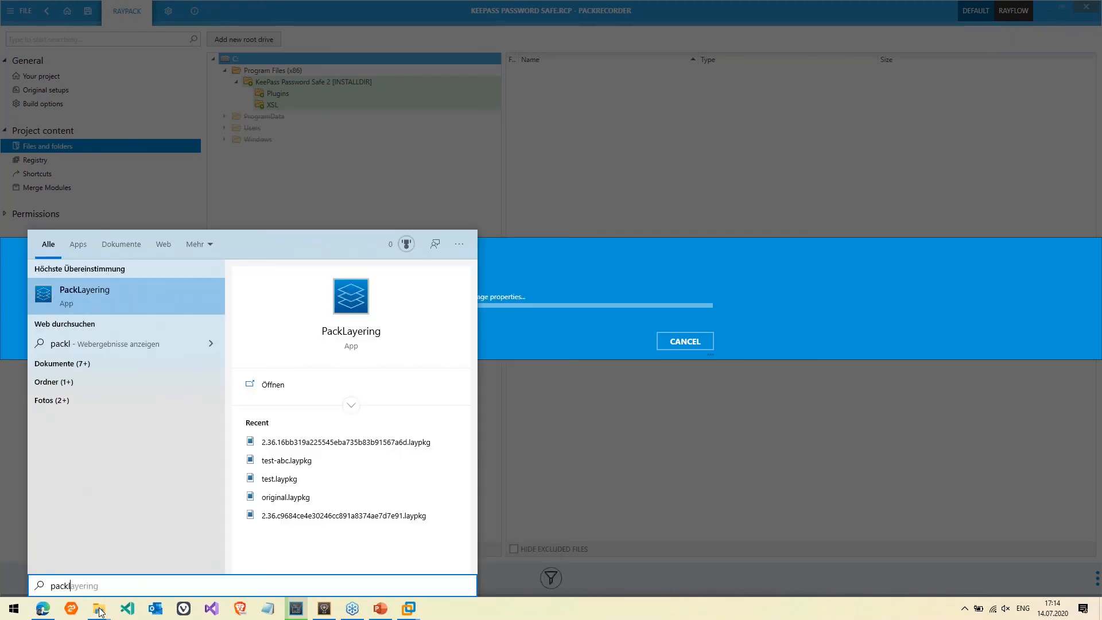
key("Return")
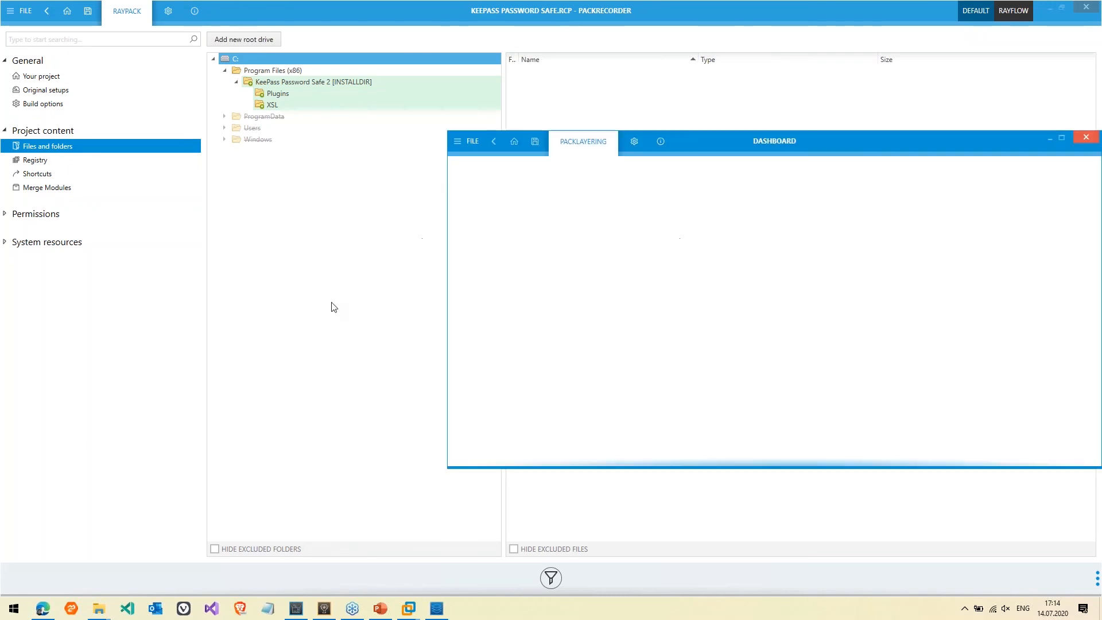
left_click_drag(779, 139, 506, 135)
left_click_drag(519, 463, 519, 534)
Open an existing project and browse to c:\WEBINARS\Public
left_click(483, 367)
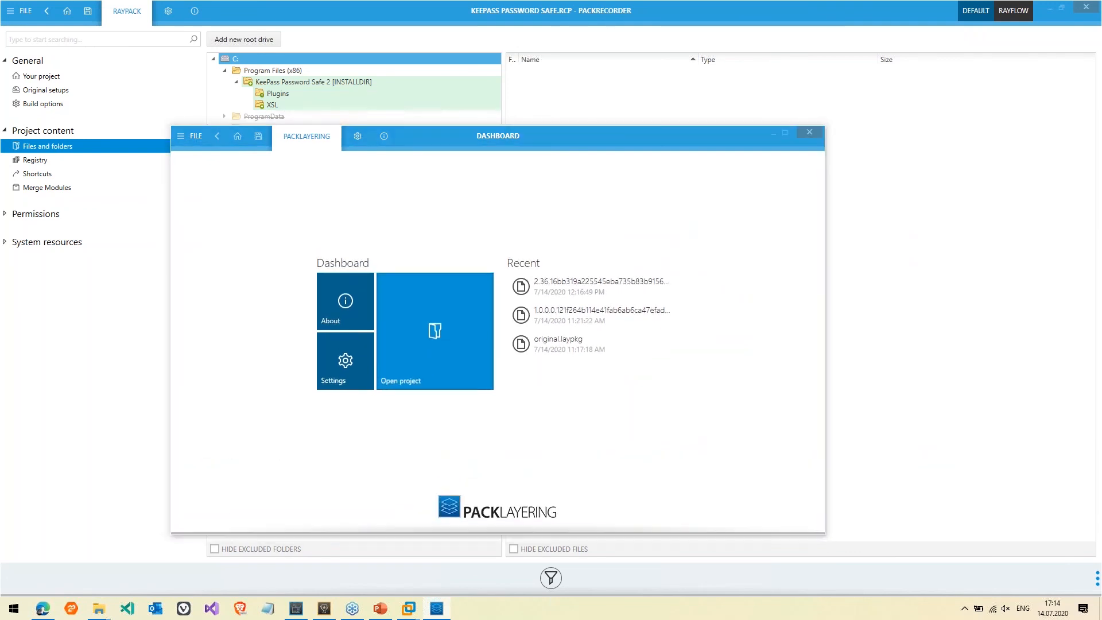
type("c:\\WEBINARS")
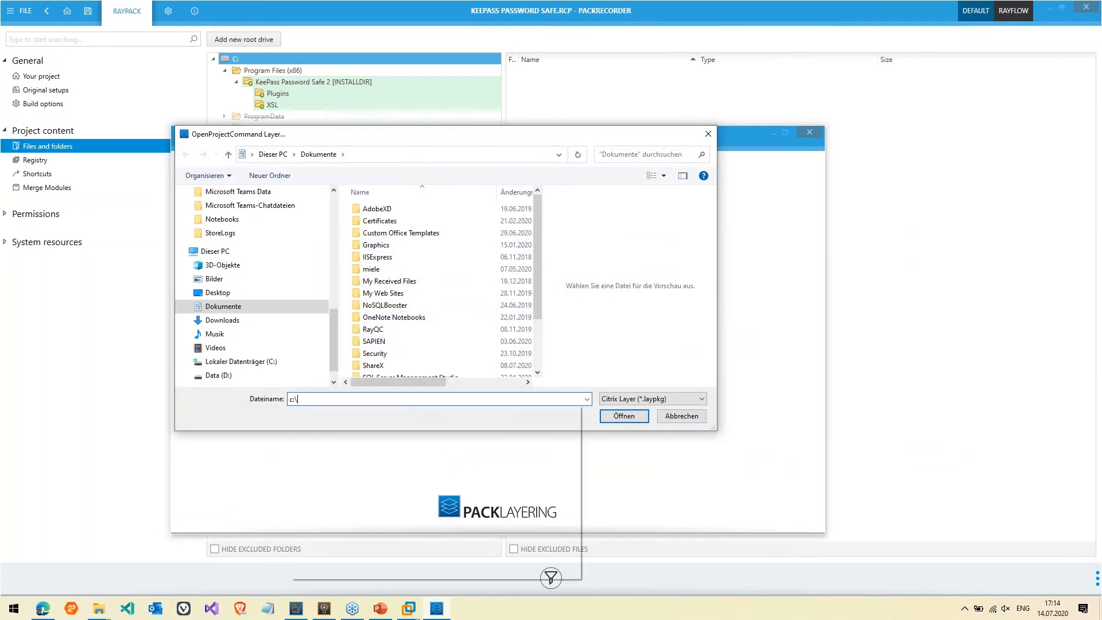
key("Down")
type("\\p")
key("Down")
key("Return")
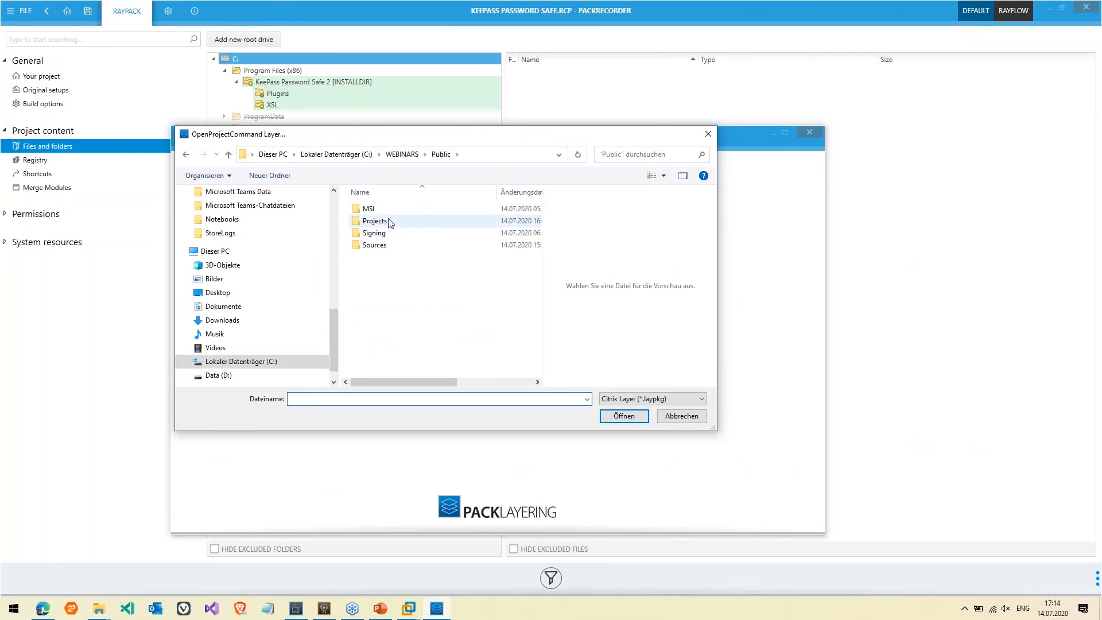
Open the .laypkg file from Projects > KeePass Password Safe > _LAYPKG
left_click(390, 223)
double_click(390, 222)
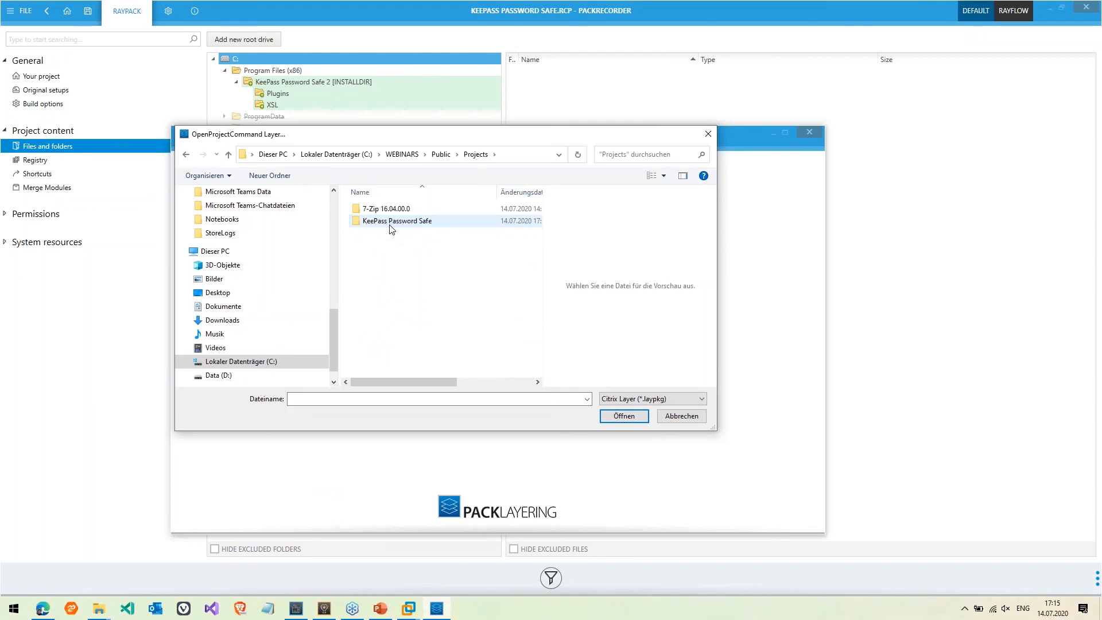
key("Return")
key("Down")
key("Return")
key("Down")
key("Return")
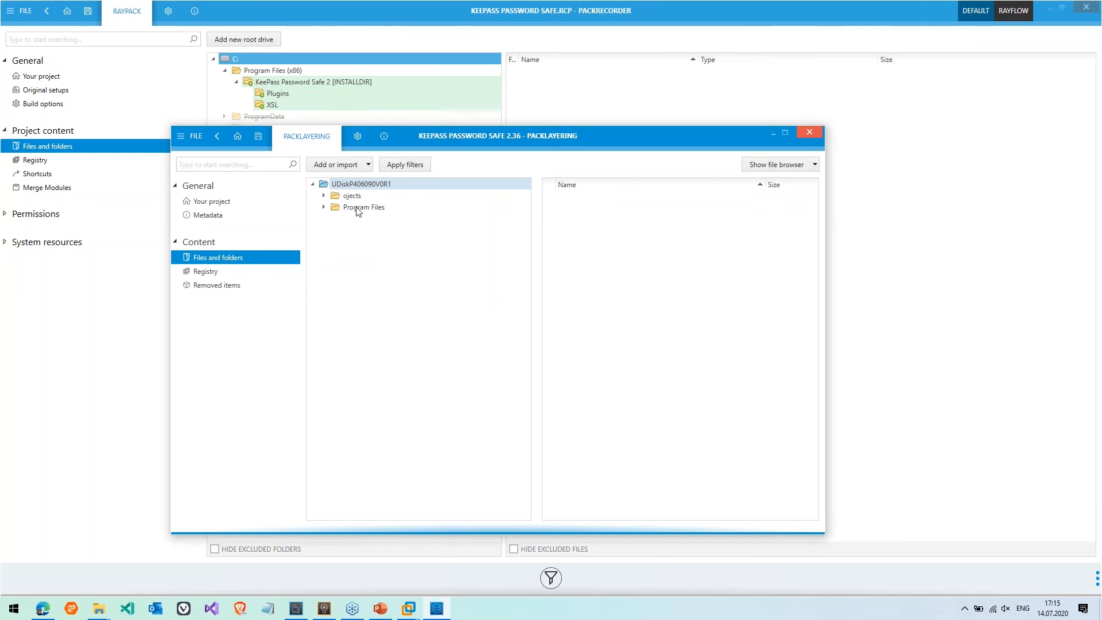
Browse from the open-project page to the Public > Sources > Layers folder
left_click(198, 143)
left_click(198, 200)
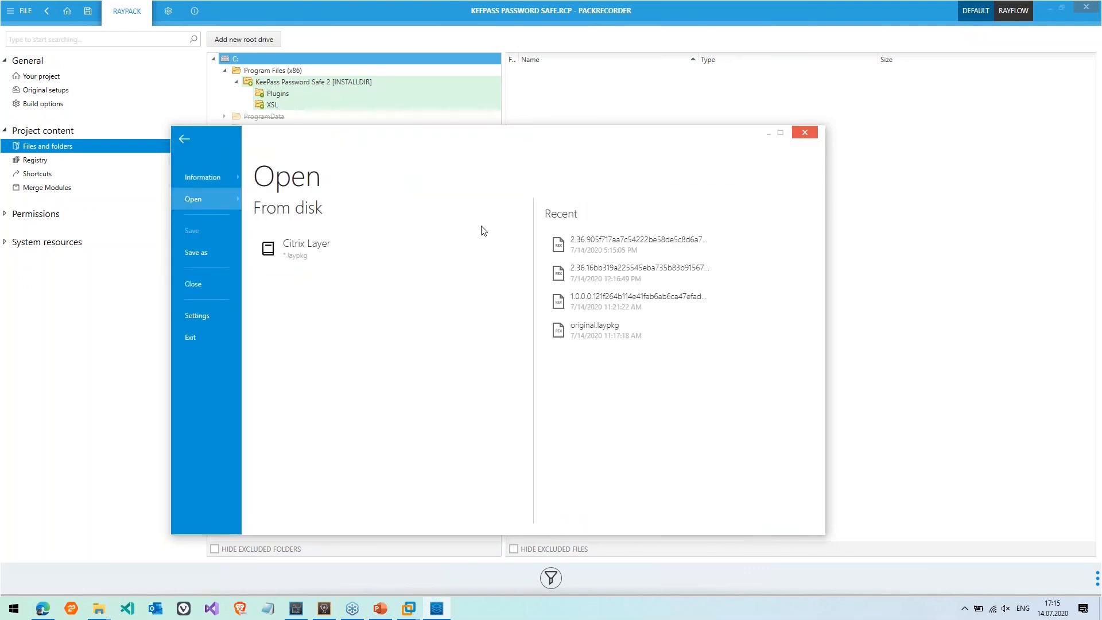
left_click(292, 247)
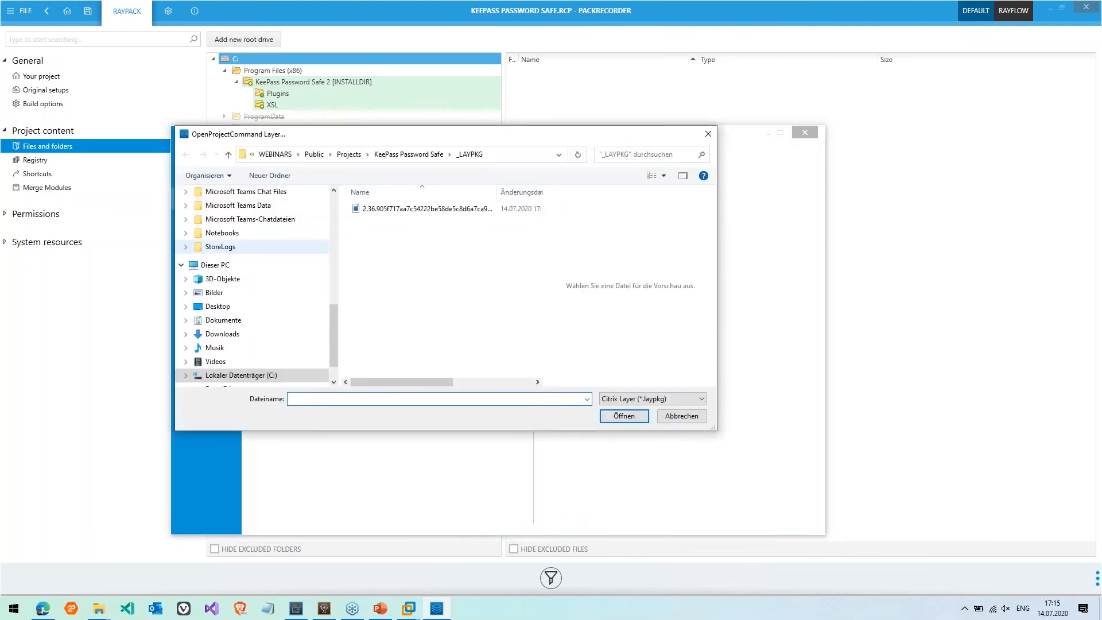
left_click(415, 155)
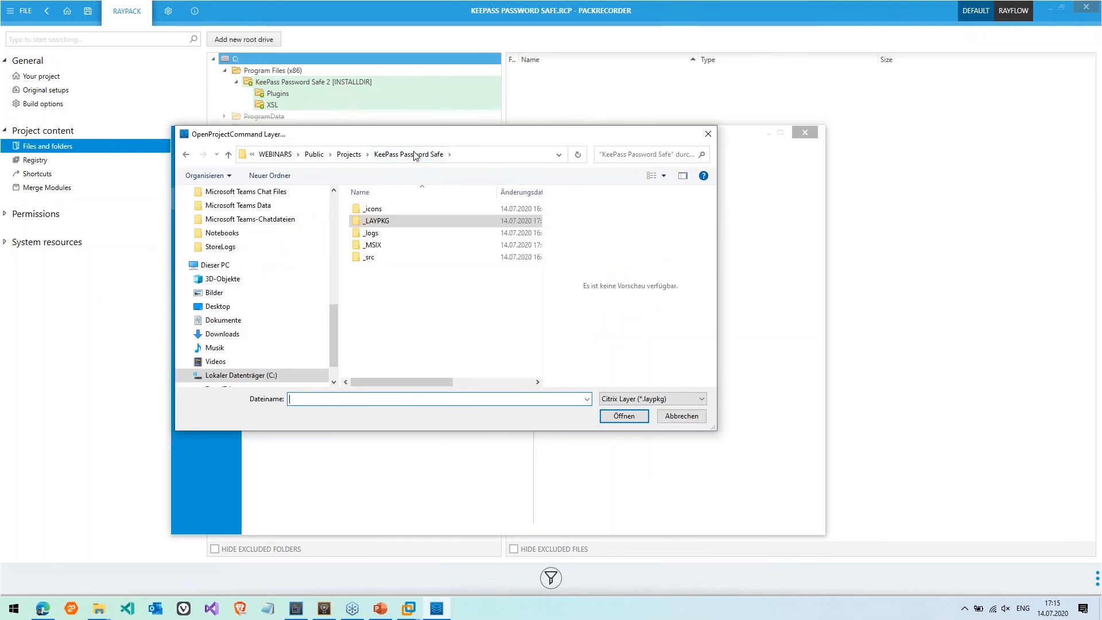
left_click(406, 246)
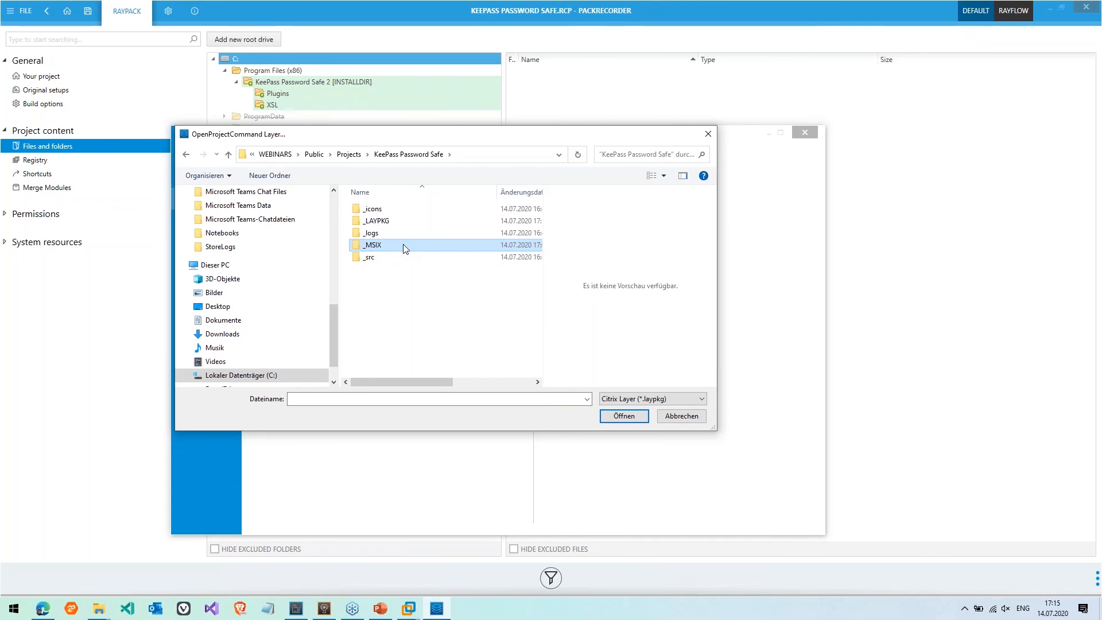
left_click(349, 154)
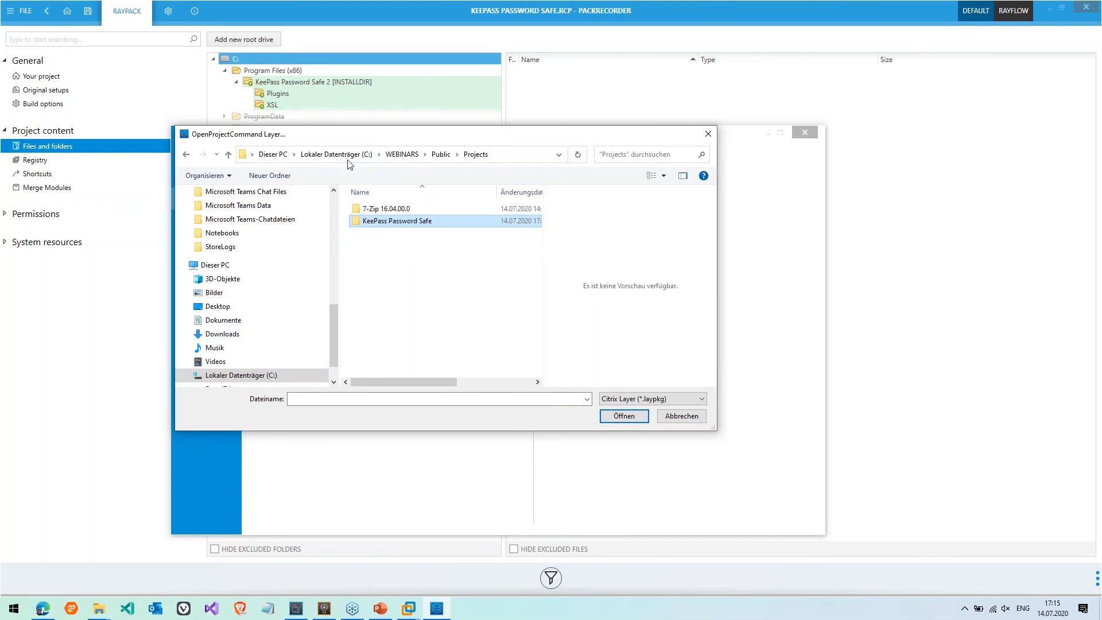
left_click(439, 154)
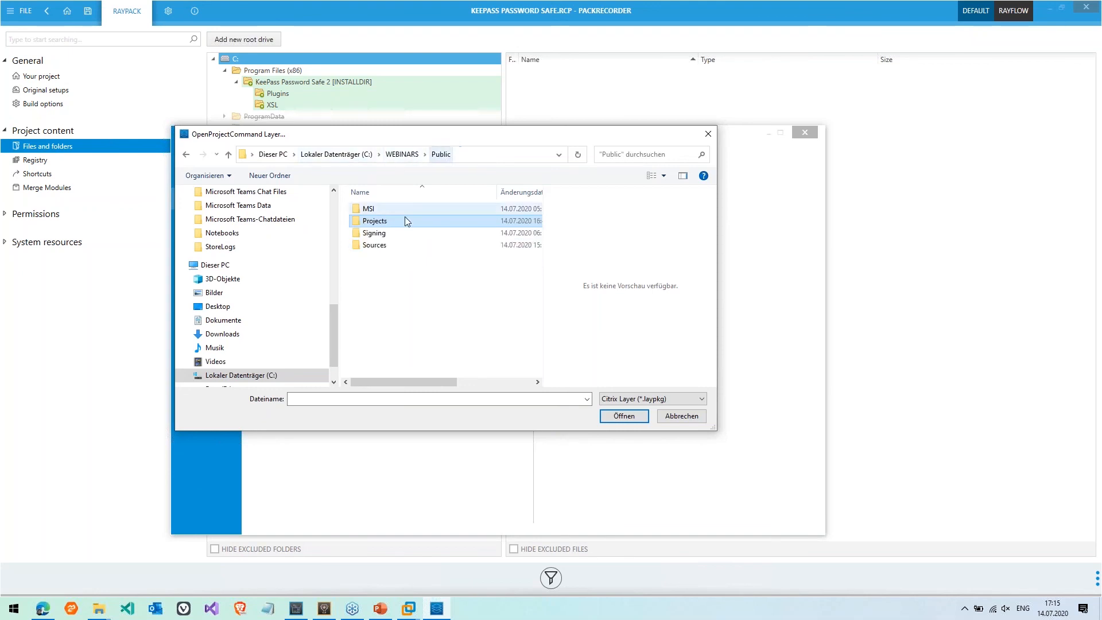
double_click(386, 248)
double_click(385, 210)
Sort the Layers files by date, widen the list and open original.laypkg
left_click(400, 223)
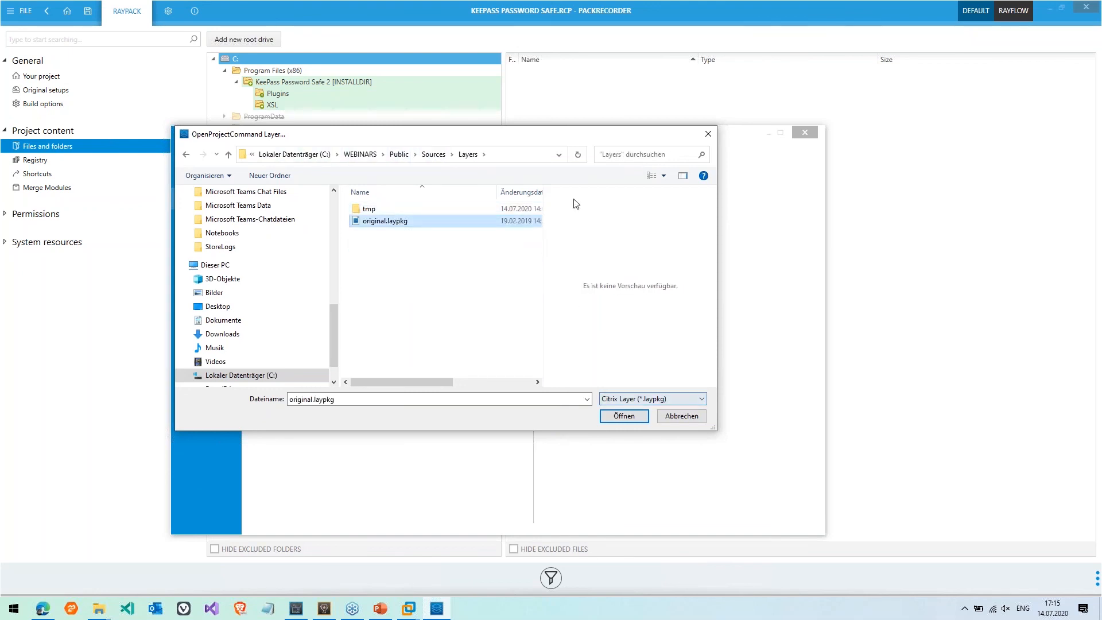
left_click(539, 193)
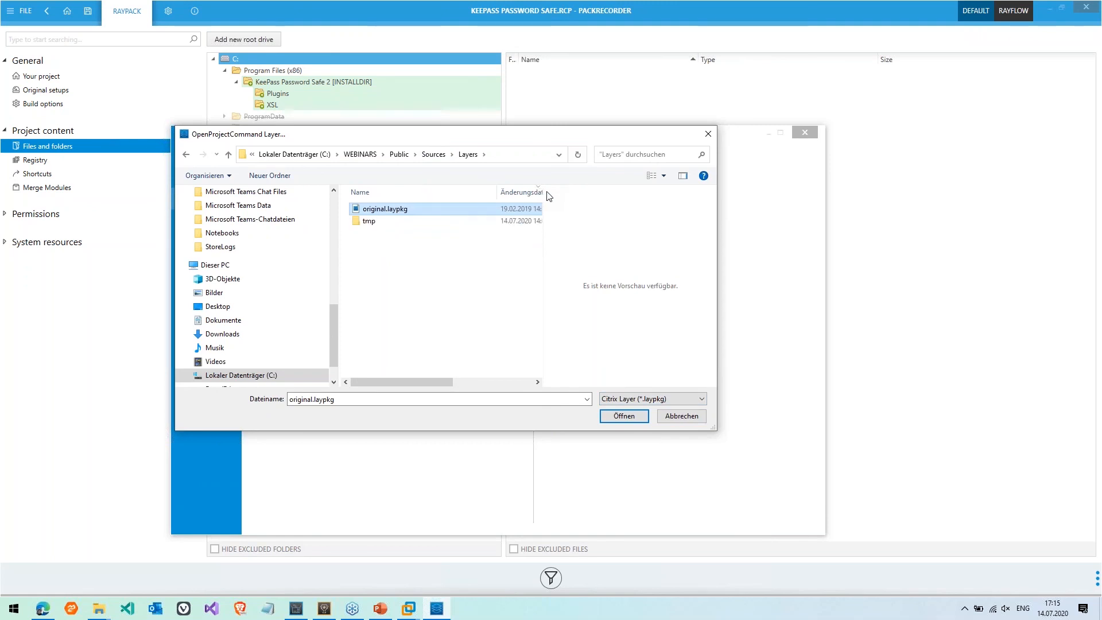
left_click_drag(546, 196, 677, 207)
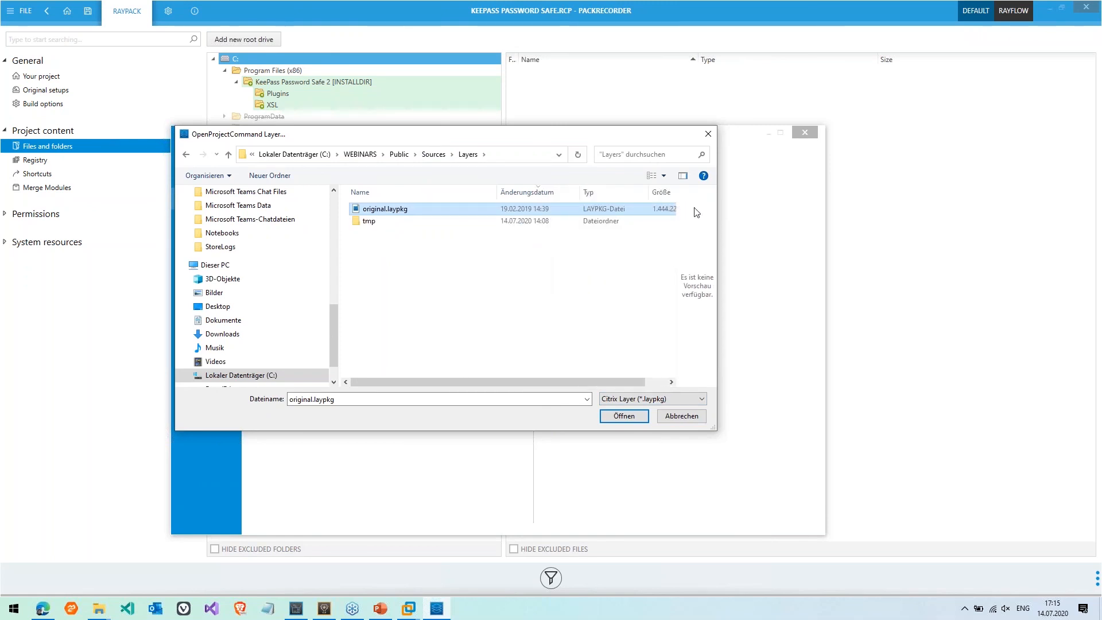
left_click_drag(576, 377, 598, 380)
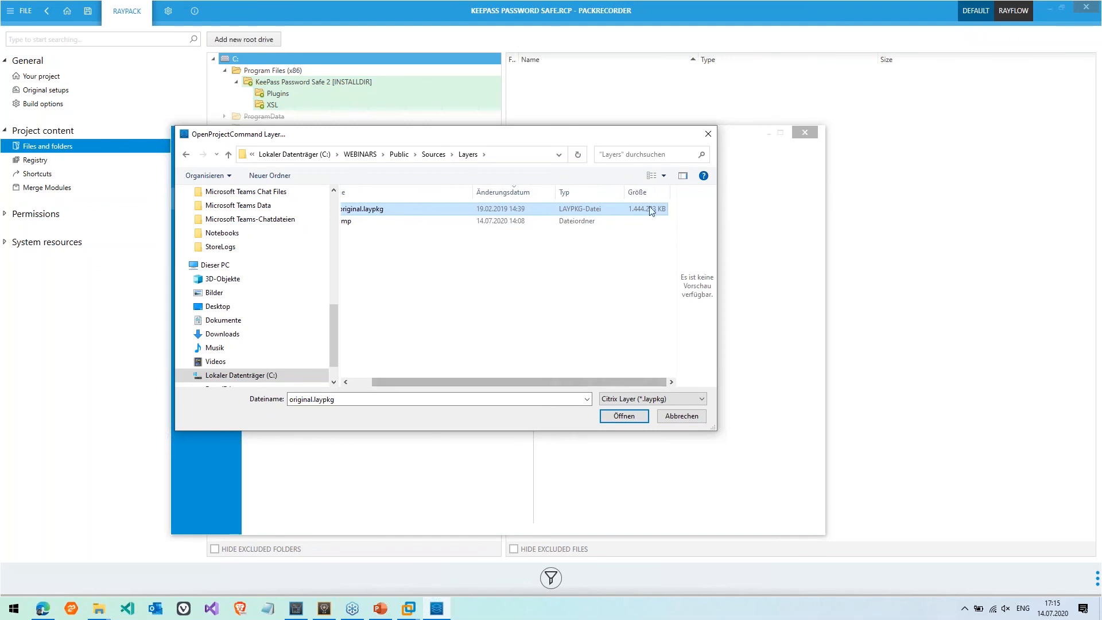
left_click(614, 417)
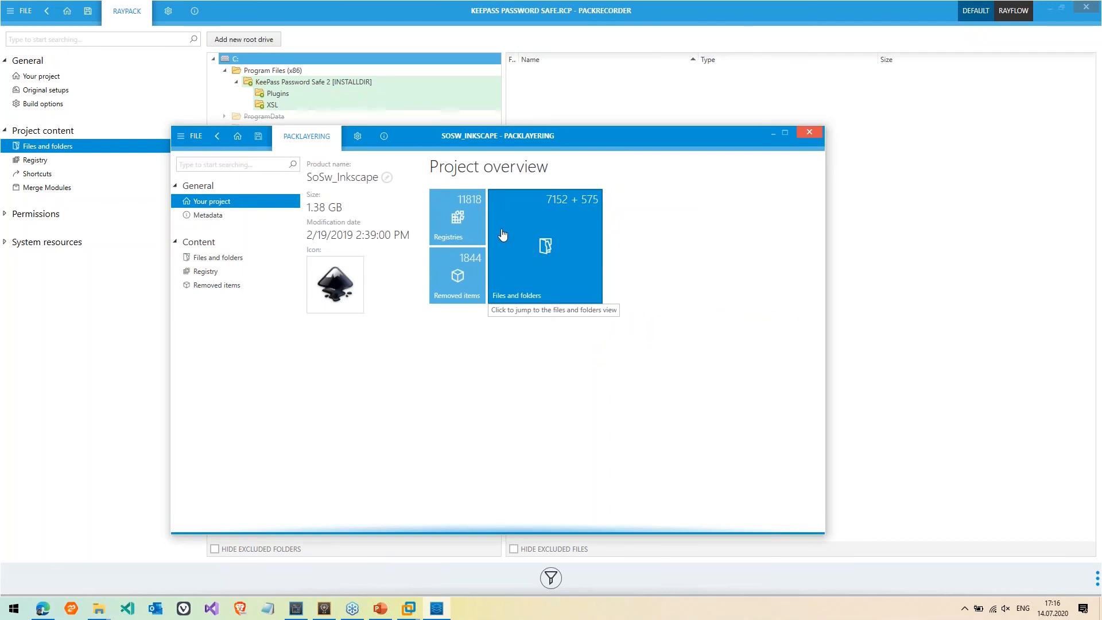
In Files and folders, inspect the Windows folder and delete it from the layer
left_click(555, 236)
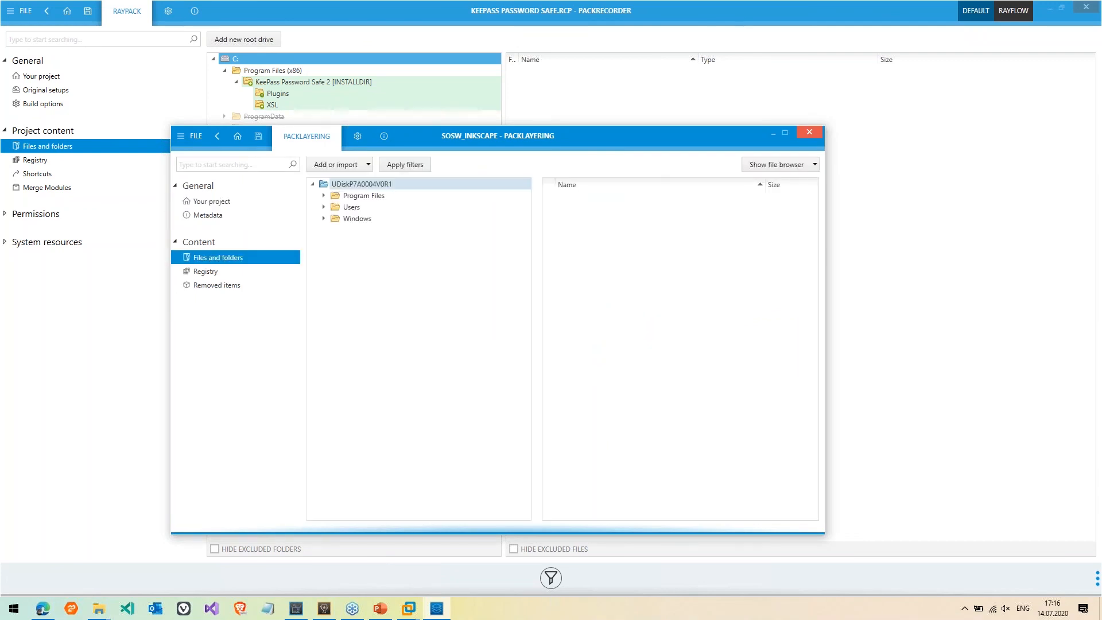
left_click(356, 219)
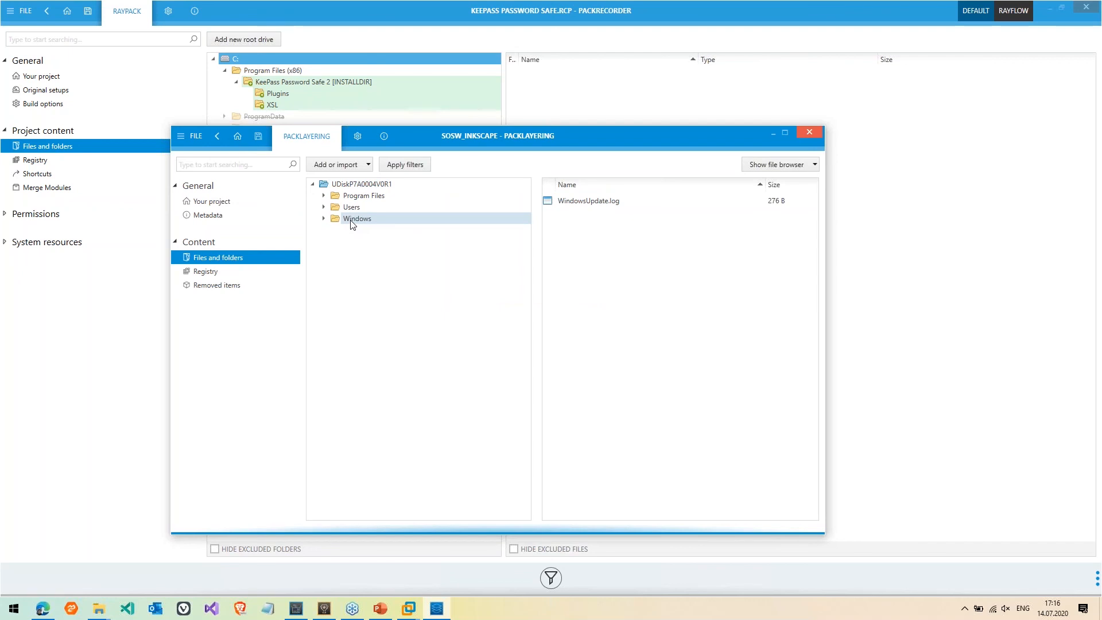
key("Right")
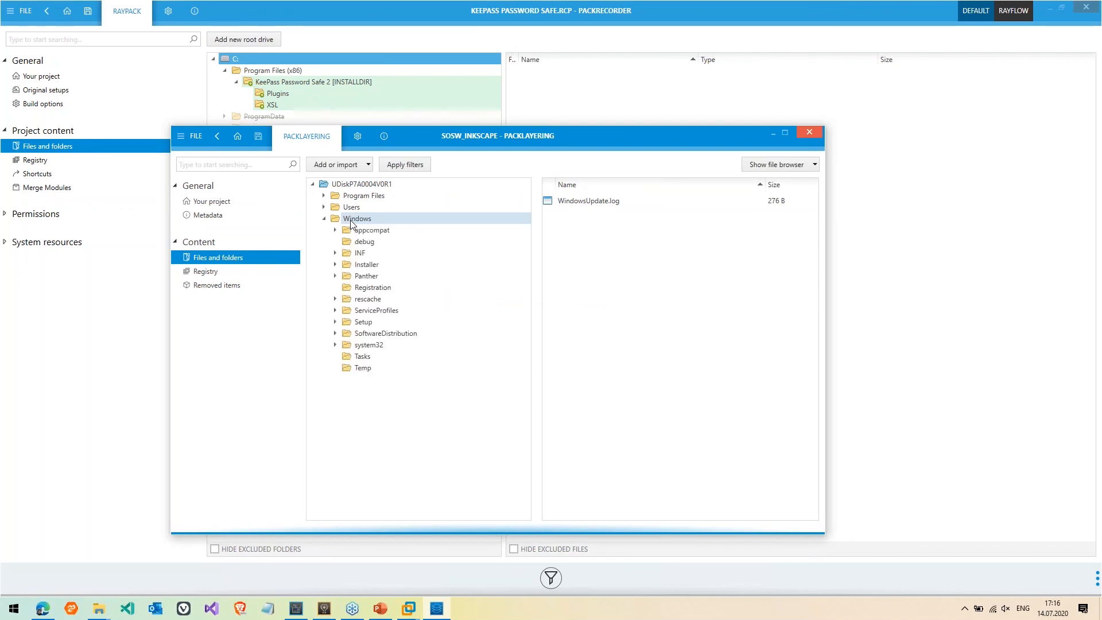
key("Down")
key("Down")
key("Down")
key("Down")
key("Down")
key("Down")
key("Down")
key("Down")
key("Down")
key("Down")
key("Down")
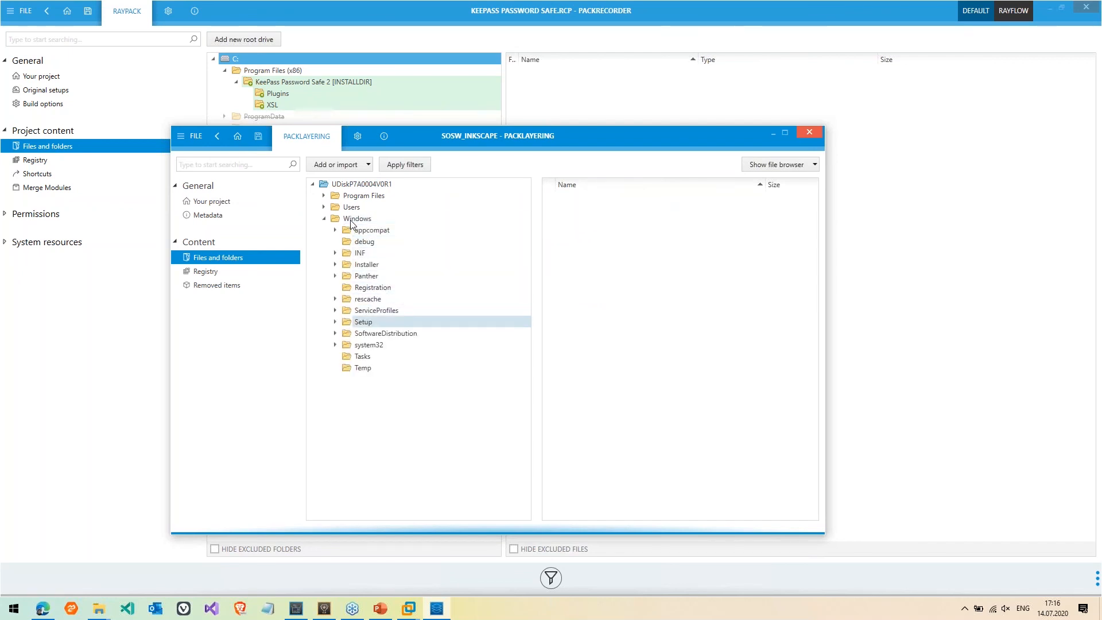
key("Right")
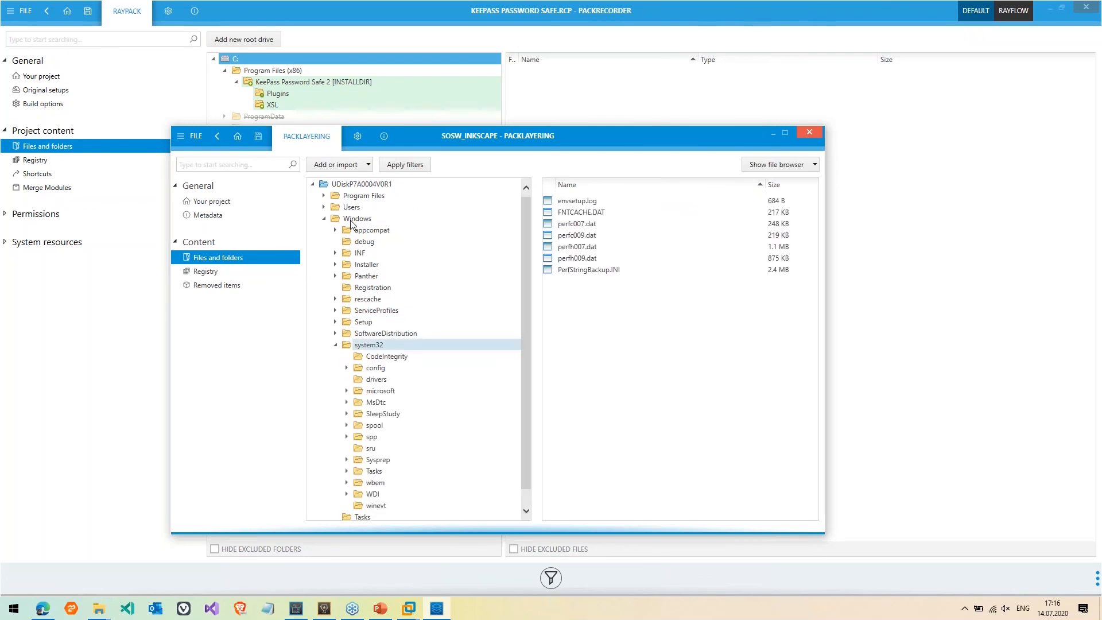
left_click(352, 222)
key("Delete")
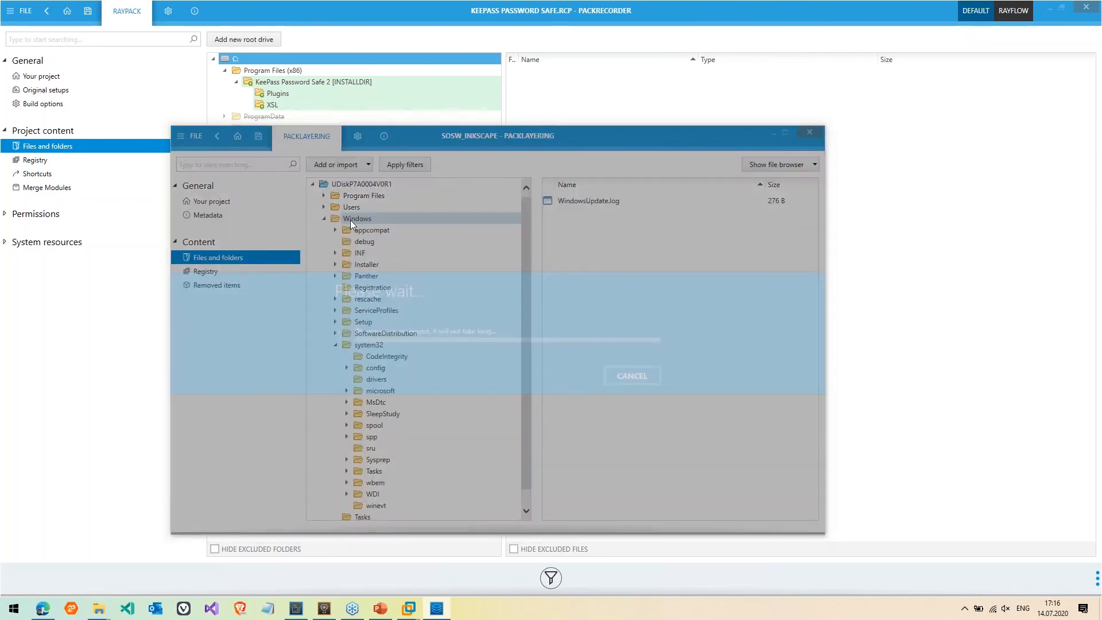
Inspect the Users folder down through AppData, then delete Users from the layer
left_click(353, 212)
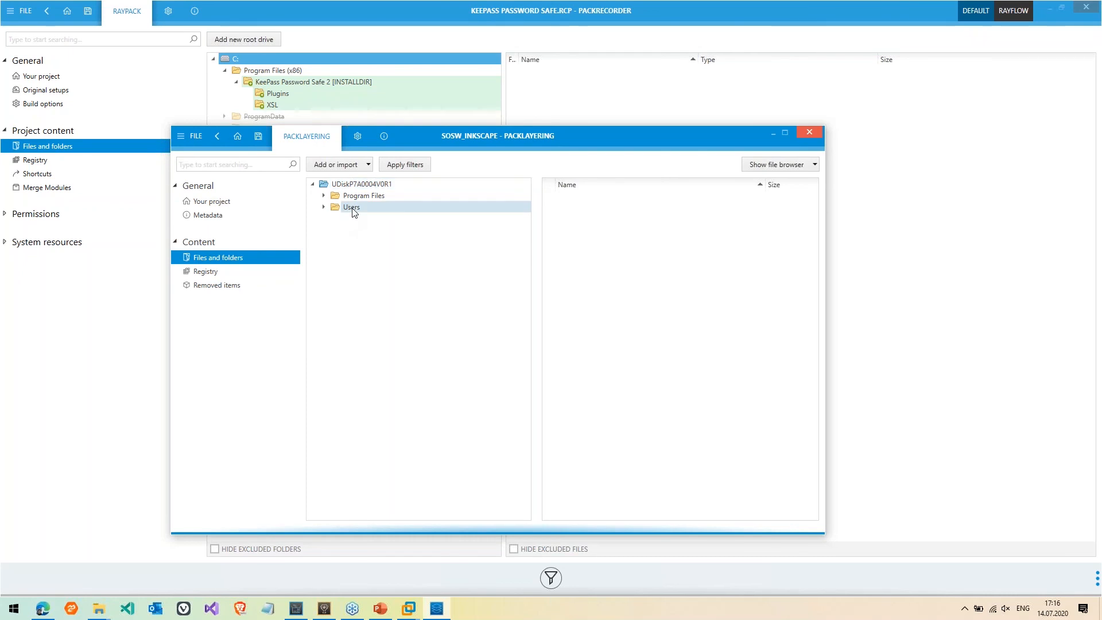
key("Down")
key("Right")
key("Down")
key("Right")
key("Down")
key("Right")
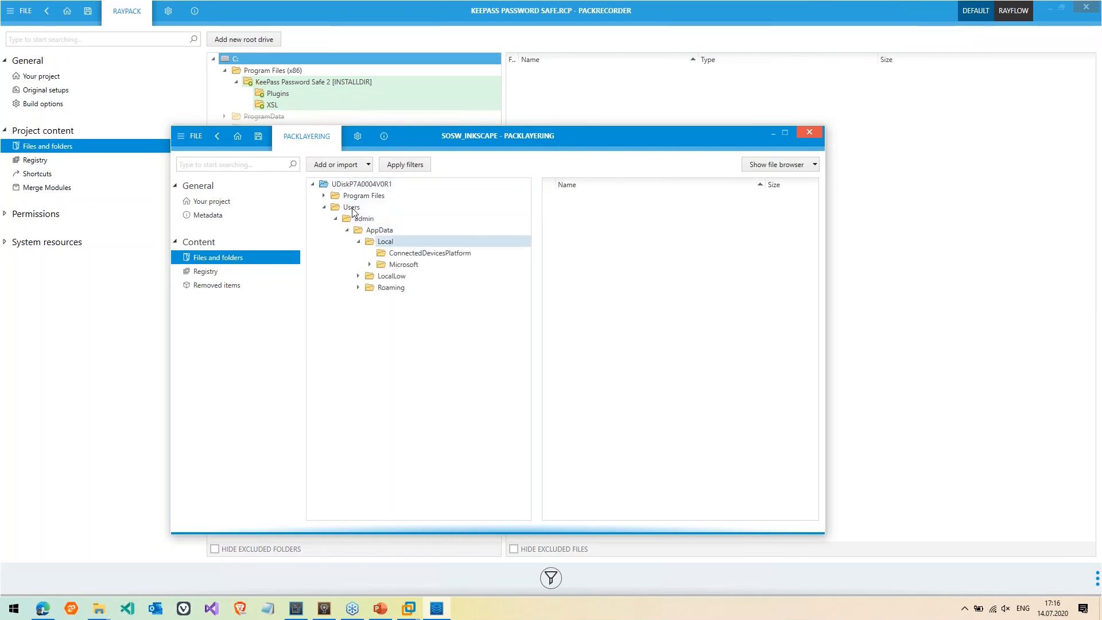
key("Down")
key("Down")
key("Down")
key("Right")
Expand Program Files to reveal Inkscape, then view the layer's registry content
key("Down")
key("Down")
key("Right")
key("Up")
key("Up")
key("Up")
key("Up")
key("Up")
key("Up")
key("Up")
key("Up")
key("Up")
key("Delete")
key("Down")
key("Right")
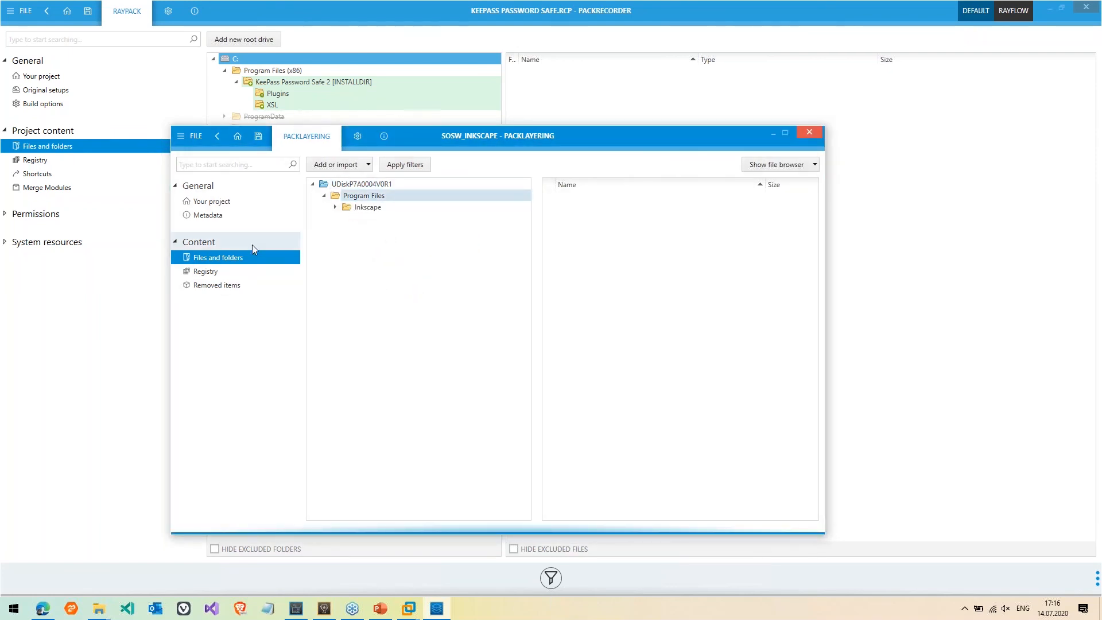
left_click(232, 266)
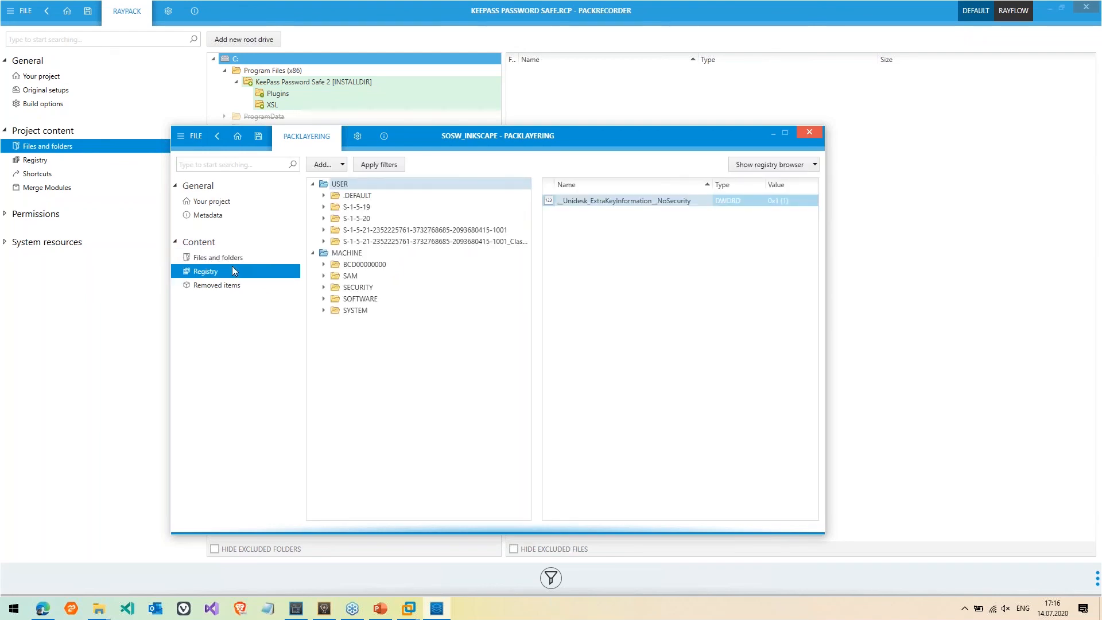
Save the layer as a .laypkg in a new 'cleanup' folder under Layers
left_click(193, 138)
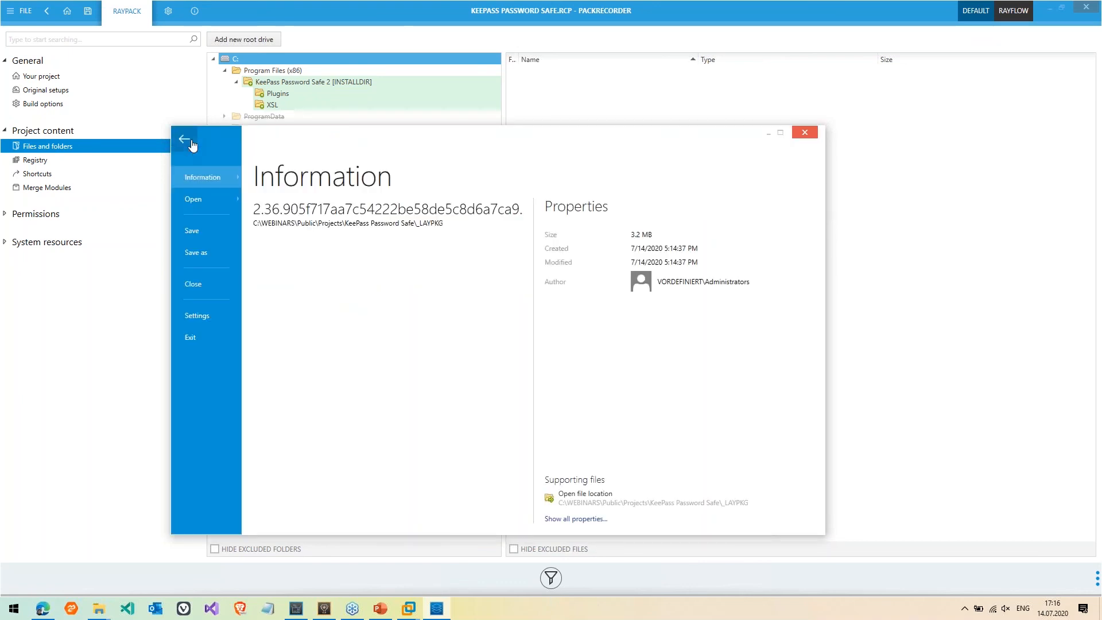
left_click(218, 261)
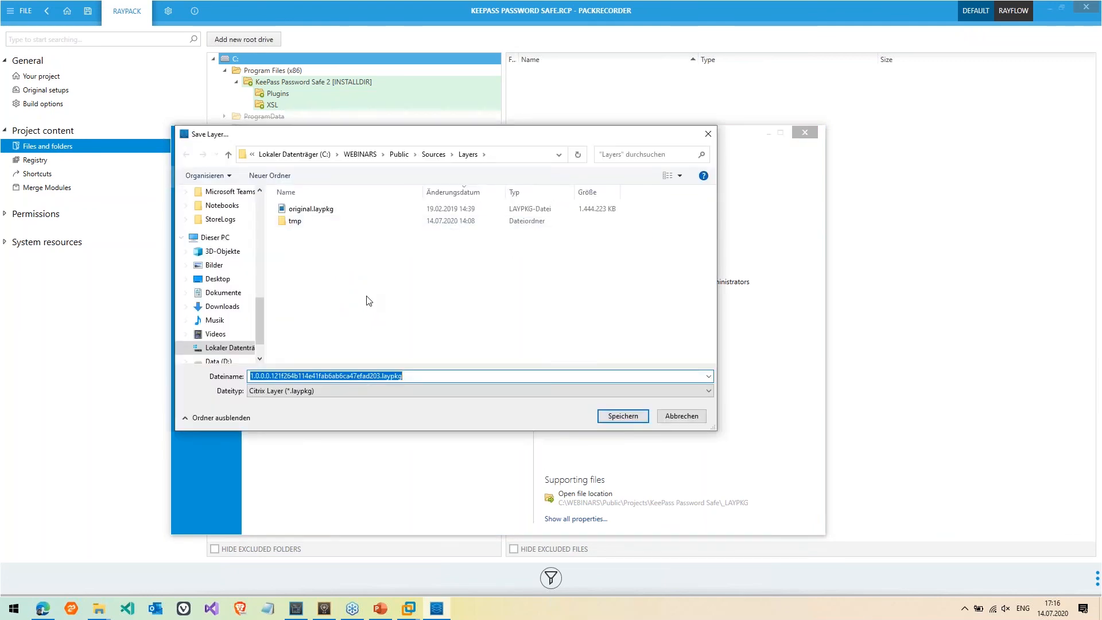
key("ctrl+shift+n")
type("cleanup")
key("Return")
key("Return")
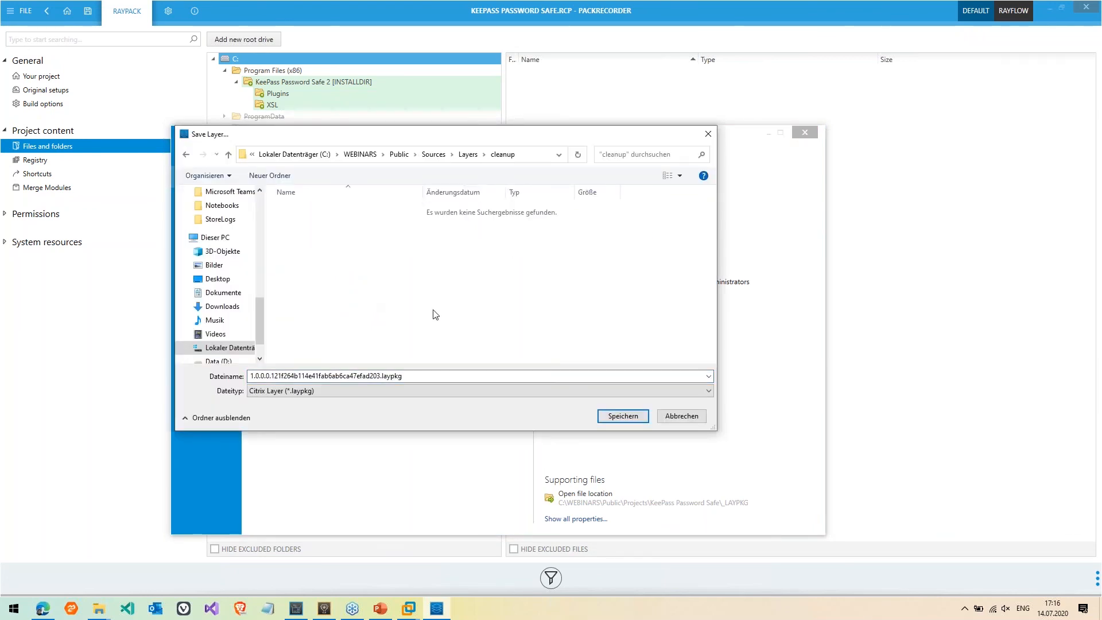
left_click(622, 416)
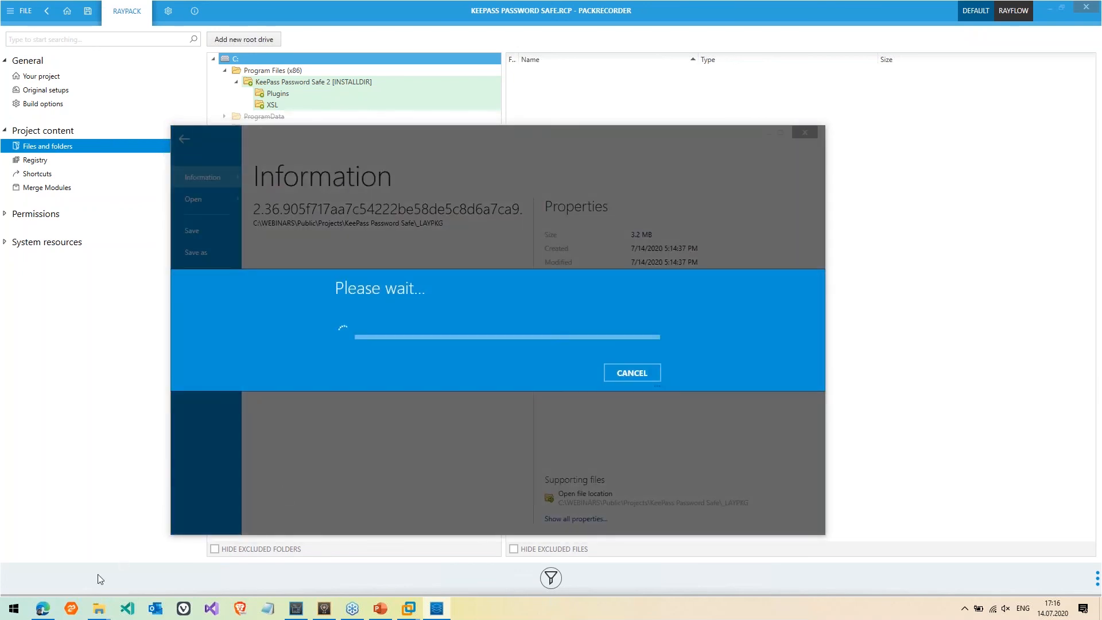
In File Explorer, look inside the KeePass Password Safe _LAYPKG folder
mouse_move(98, 608)
left_click(324, 535)
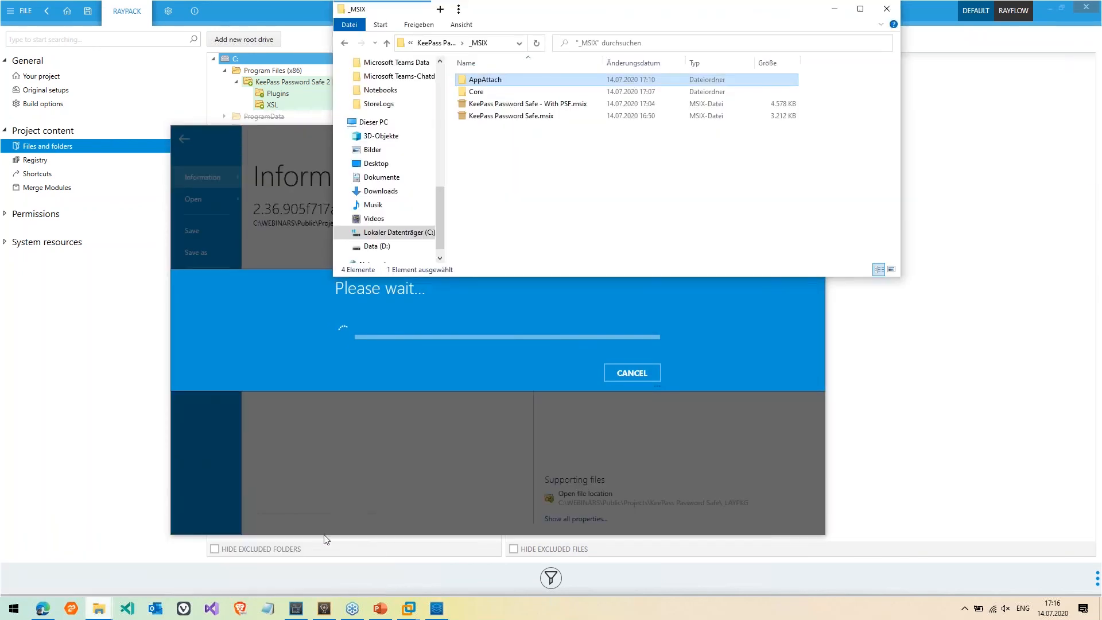
left_click(425, 42)
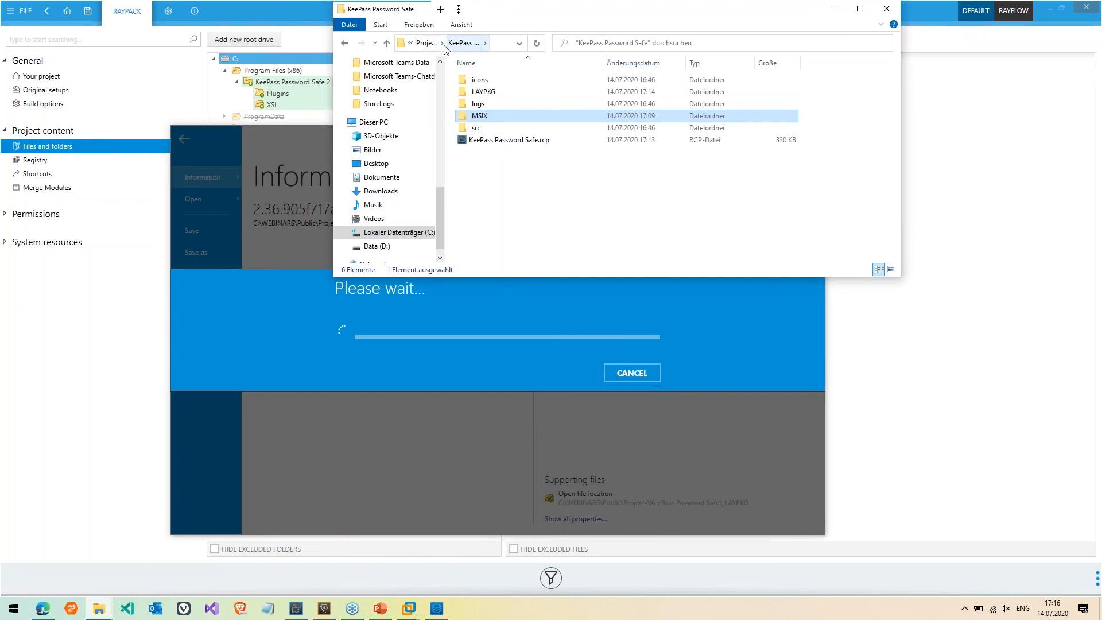
left_click(427, 43)
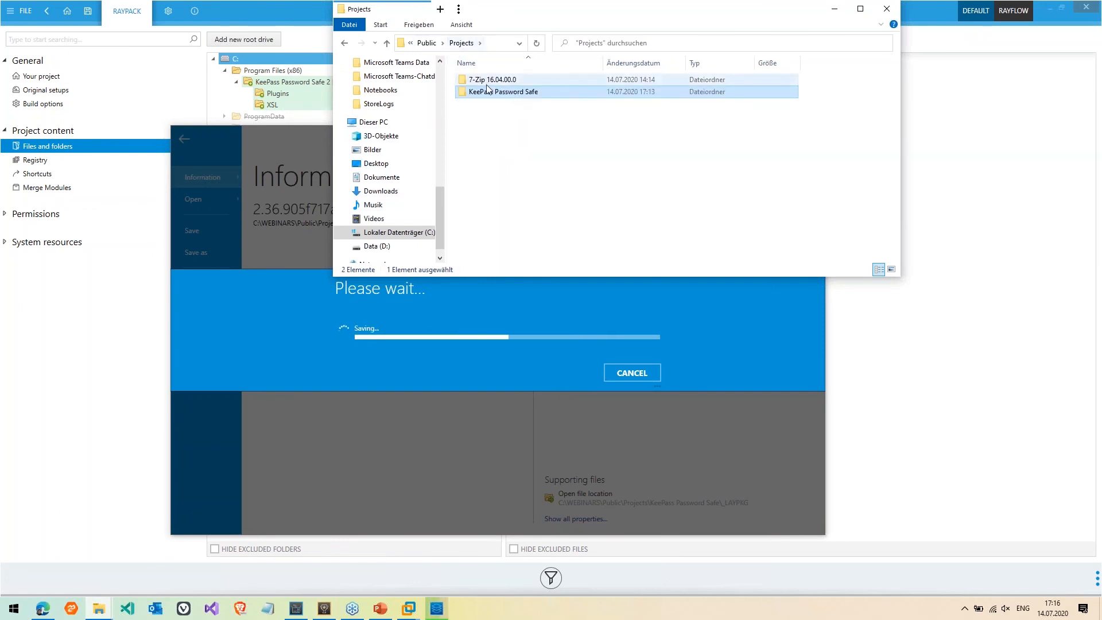
double_click(489, 92)
left_click(490, 93)
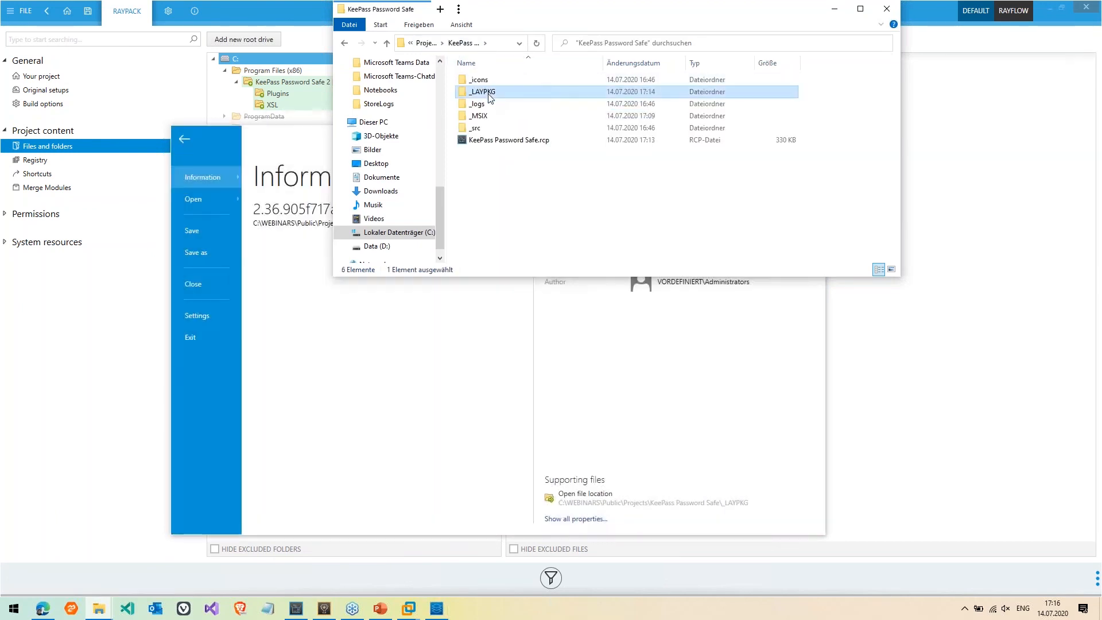
double_click(489, 93)
Navigate to Public > Sources > Layers > cleanup and select the saved 130,828 KB .laypkg
left_click(438, 43)
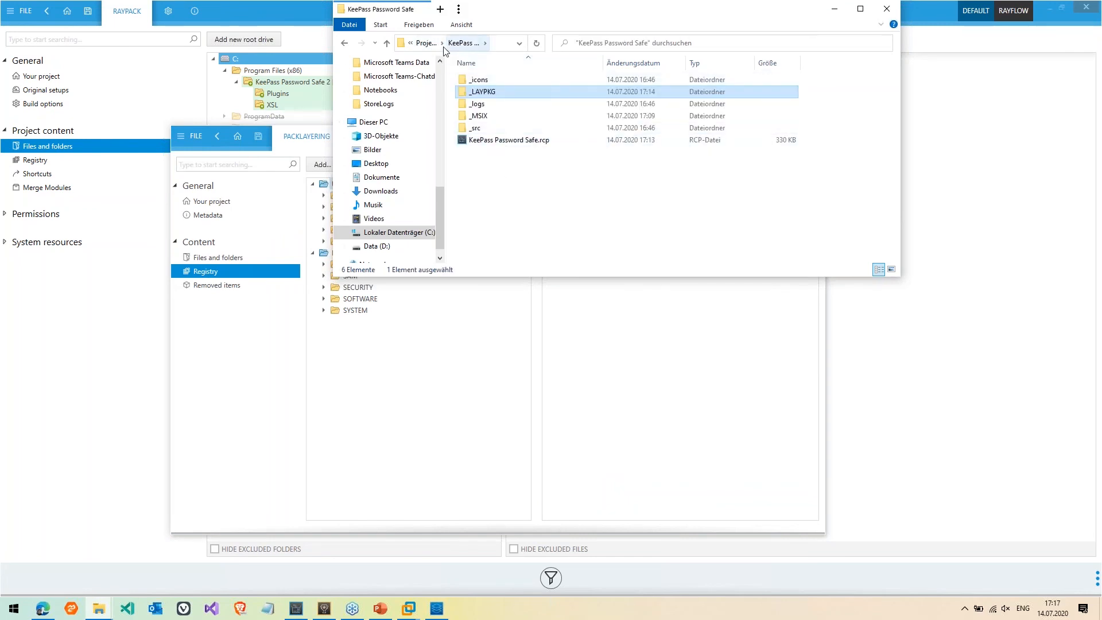
left_click(426, 43)
left_click(431, 43)
double_click(480, 116)
key("Down")
key("Return")
key("Down")
key("Return")
key("Down")
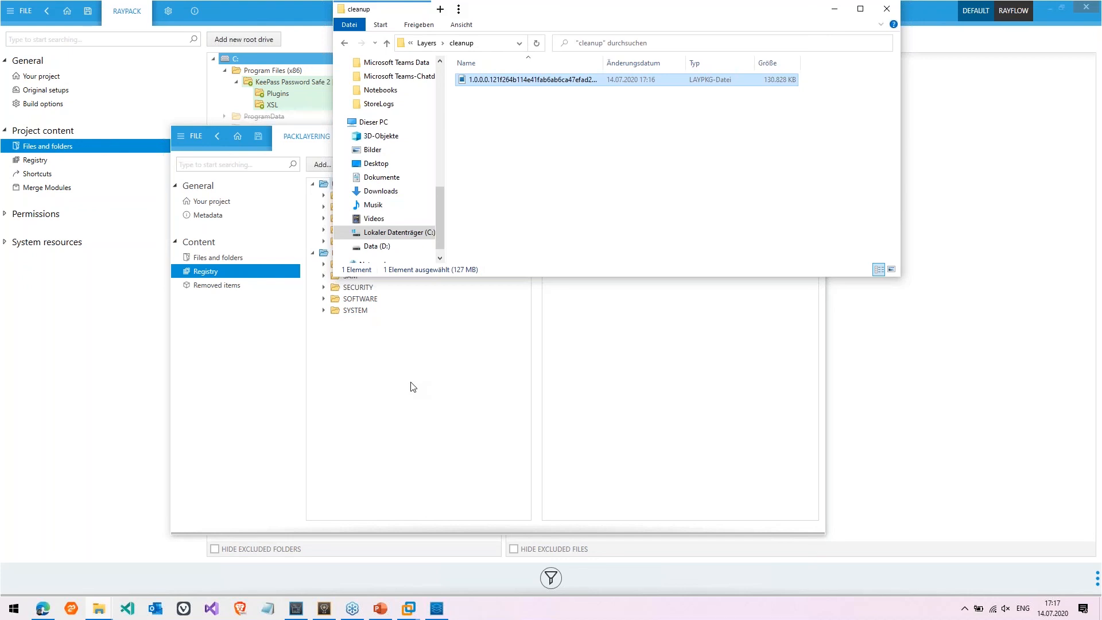
Show the Live Demo slide in PowerPoint, minimize it, and switch to RayQC Advanced
left_click(382, 607)
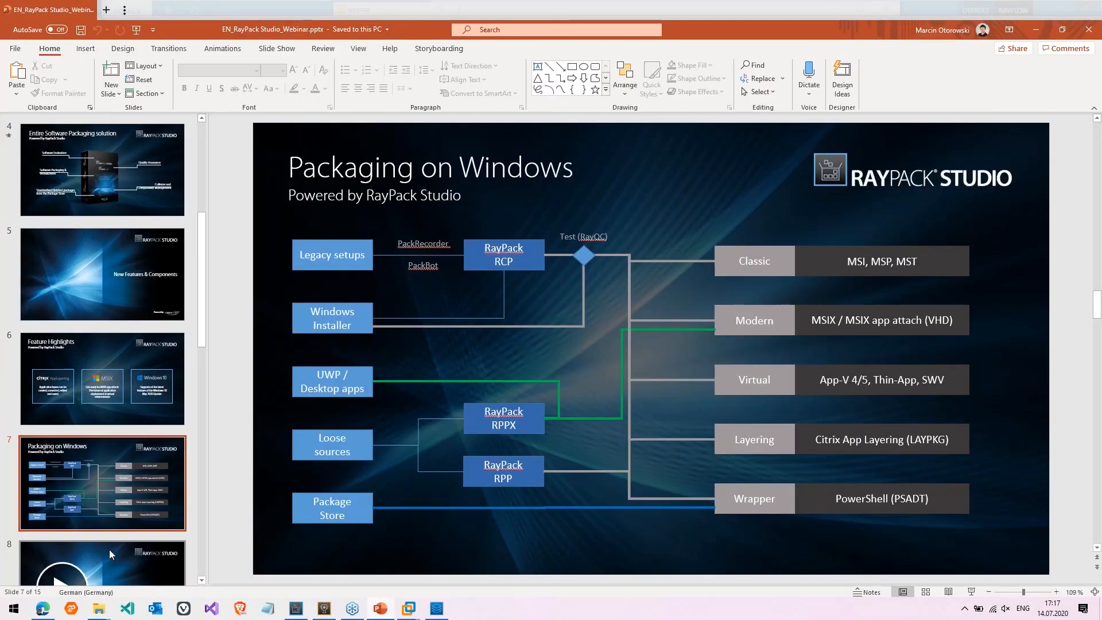
left_click(109, 549)
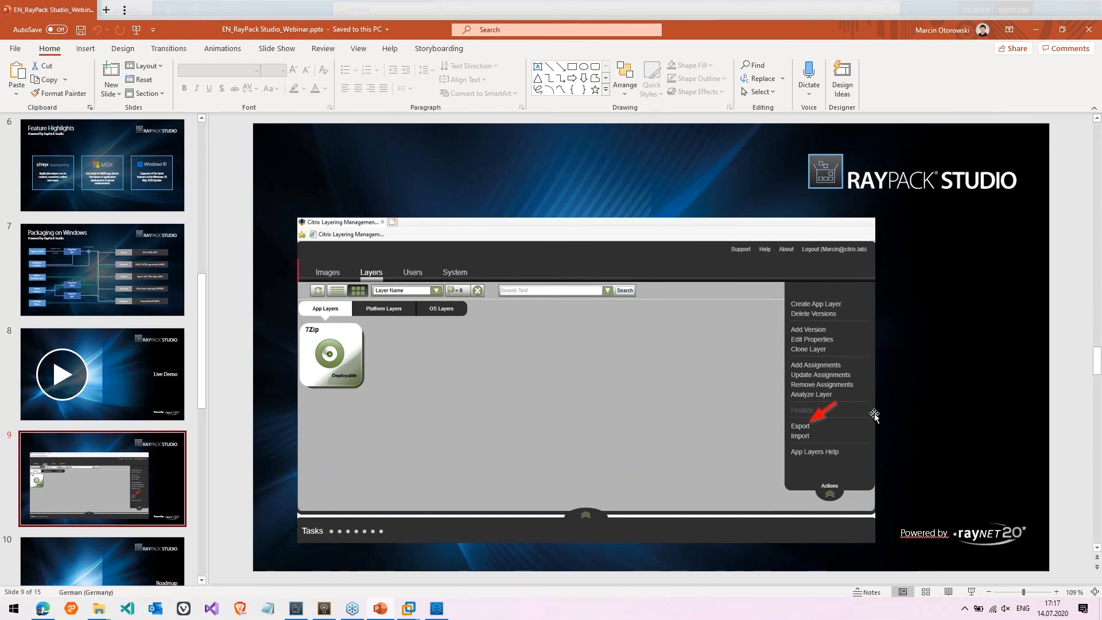
left_click(1036, 32)
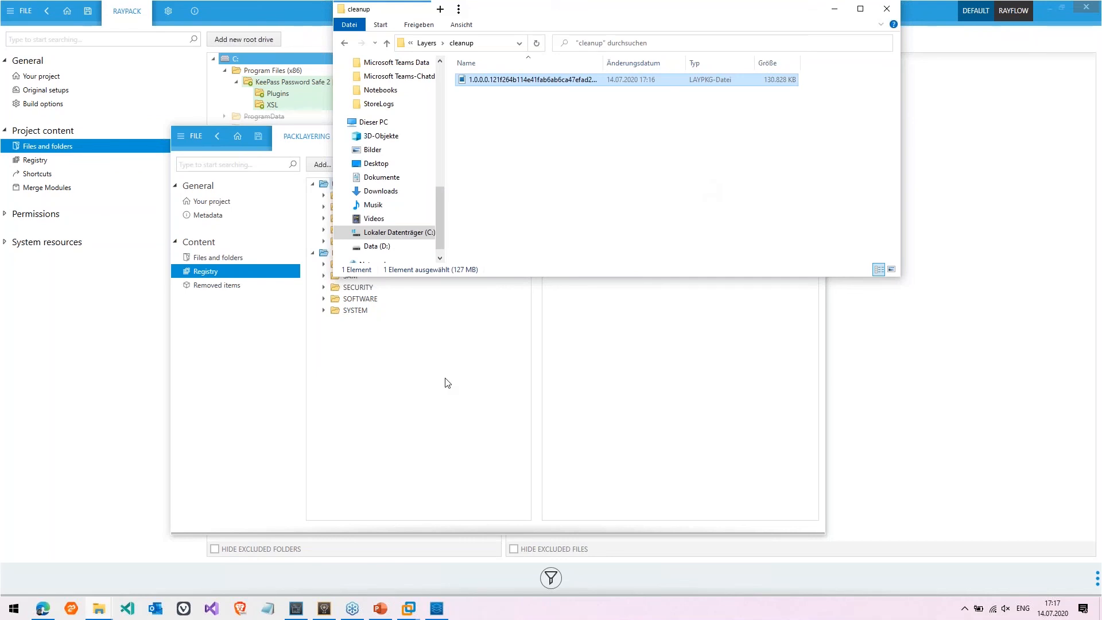
left_click(320, 613)
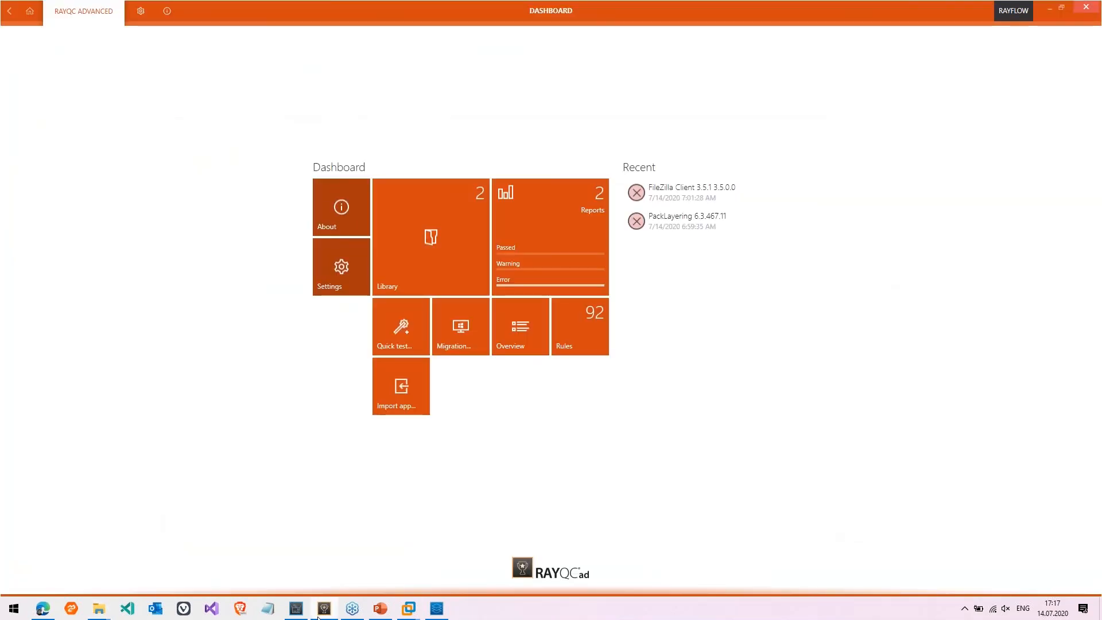
Open the Rules browser, expand System Readiness and move to Windows 10 2004 64-bit
left_click(602, 328)
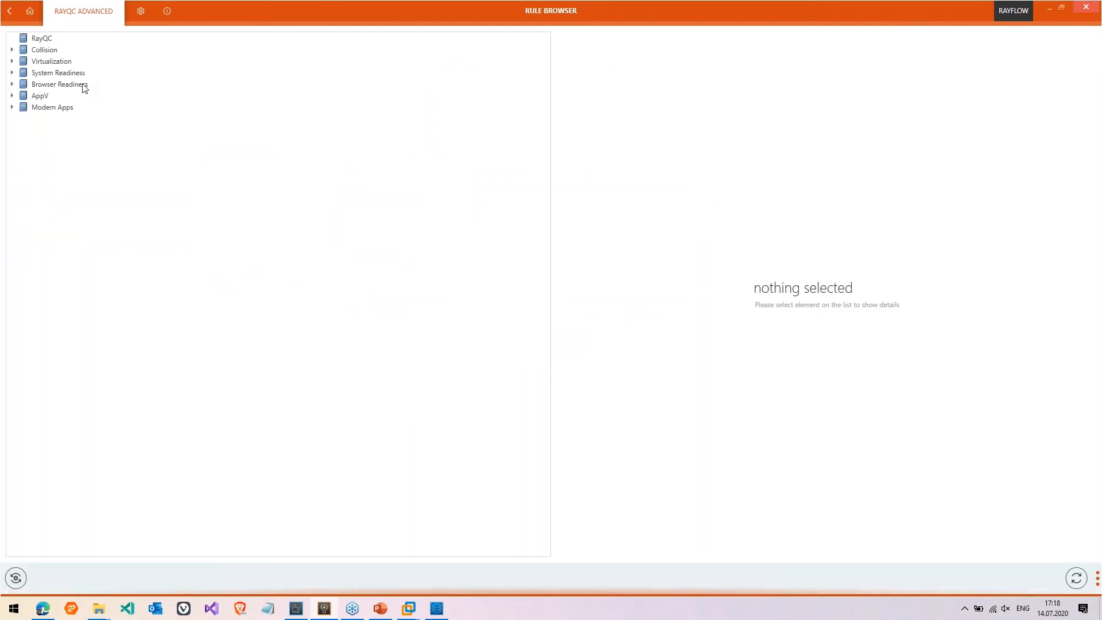
left_click(83, 86)
key("Up")
key("Right")
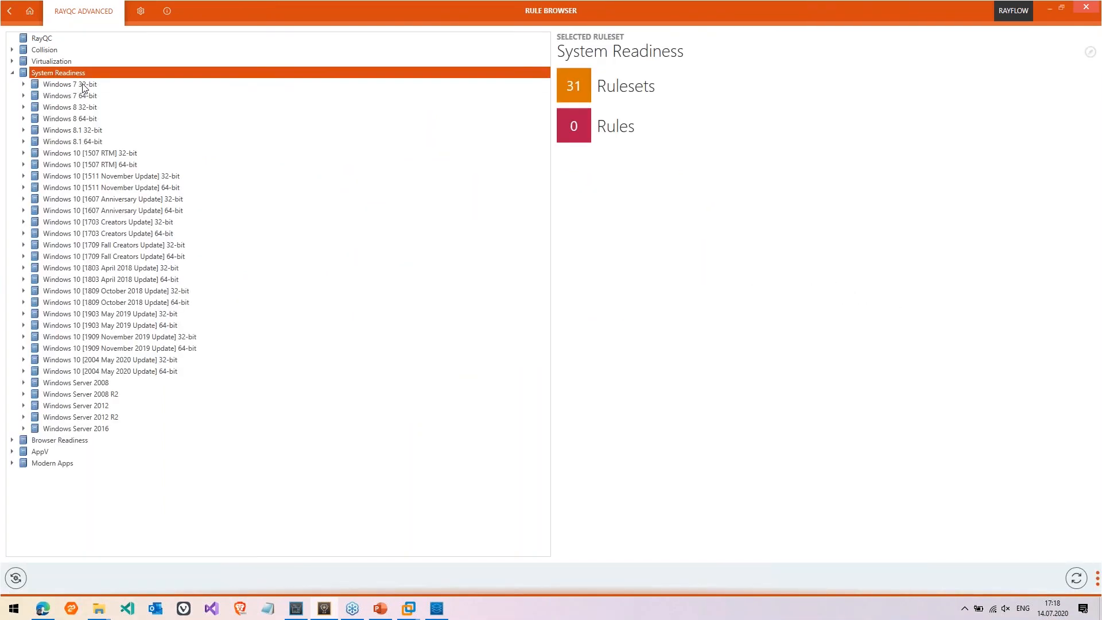
key("Down")
key("Down")
key("Down")
key("Down")
key("Down")
key("Down")
key("Down")
key("Down")
key("Down")
key("Down")
key("Down")
key("Down")
key("Down")
key("Down")
key("Down")
key("Down")
key("Down")
key("Down")
key("Down")
key("Down")
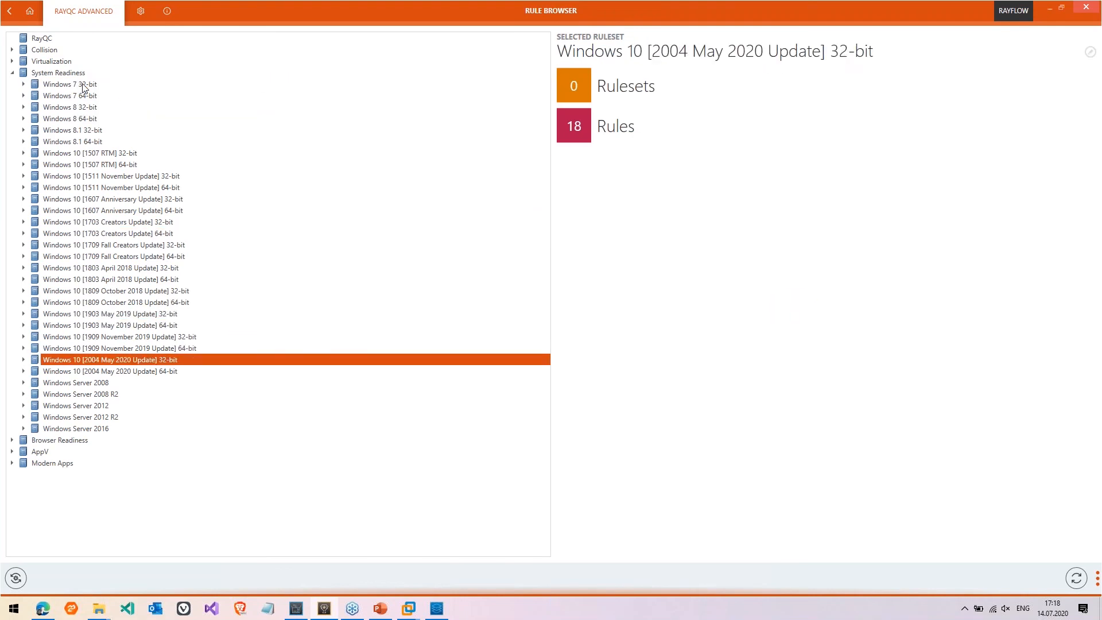
key("Down")
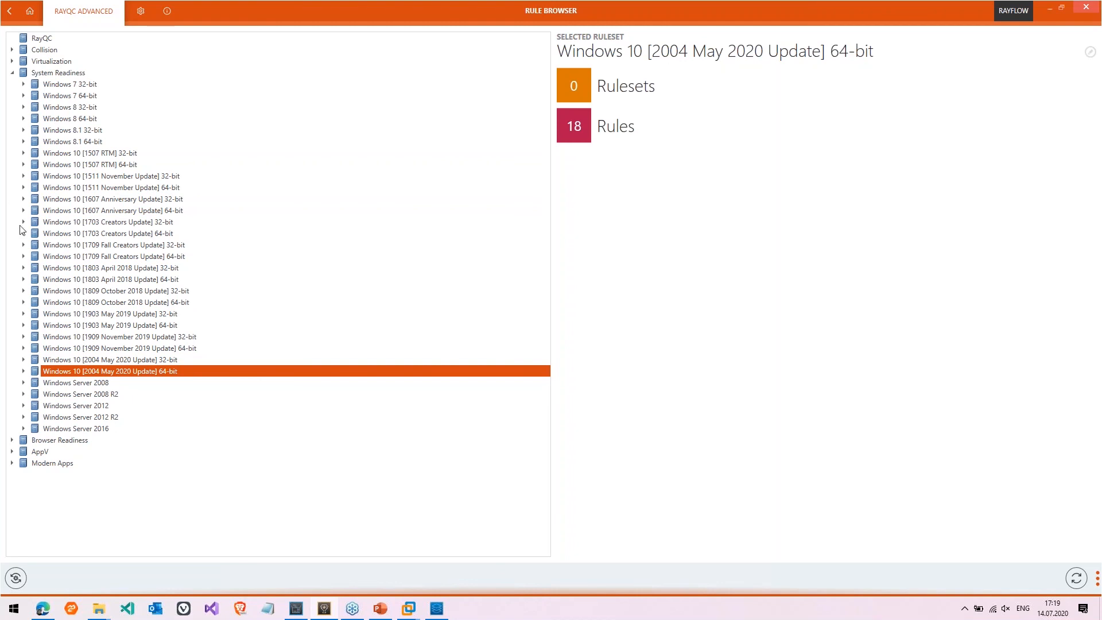
Launch Windows Terminal from Start search and open a Windows PowerShell tab
key("super")
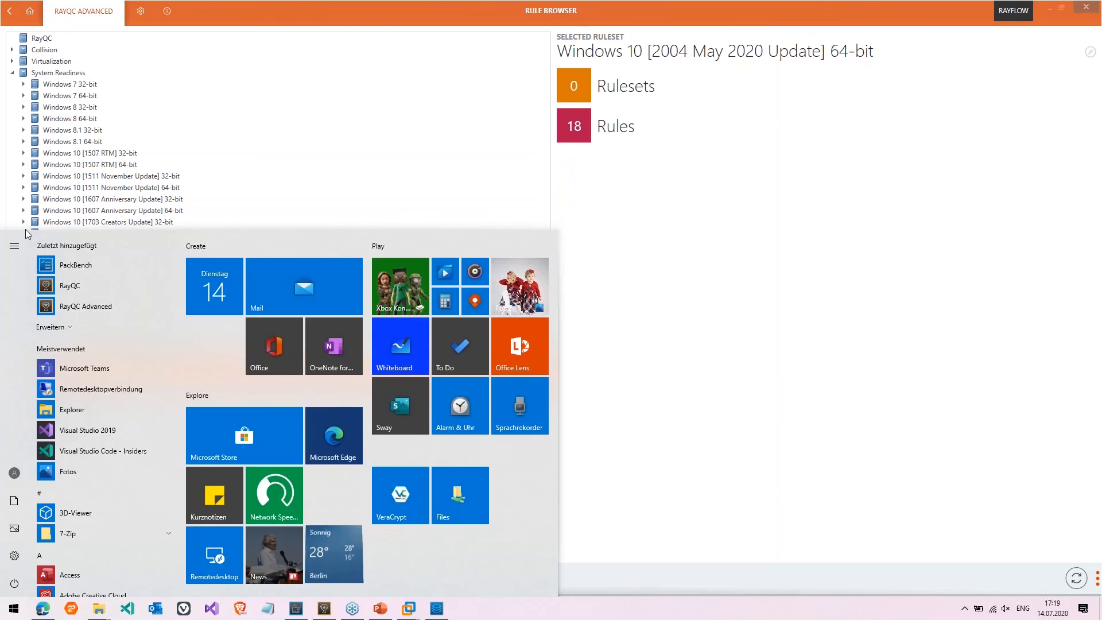
type("po")
key("BackSpace")
key("BackSpace")
type("termi")
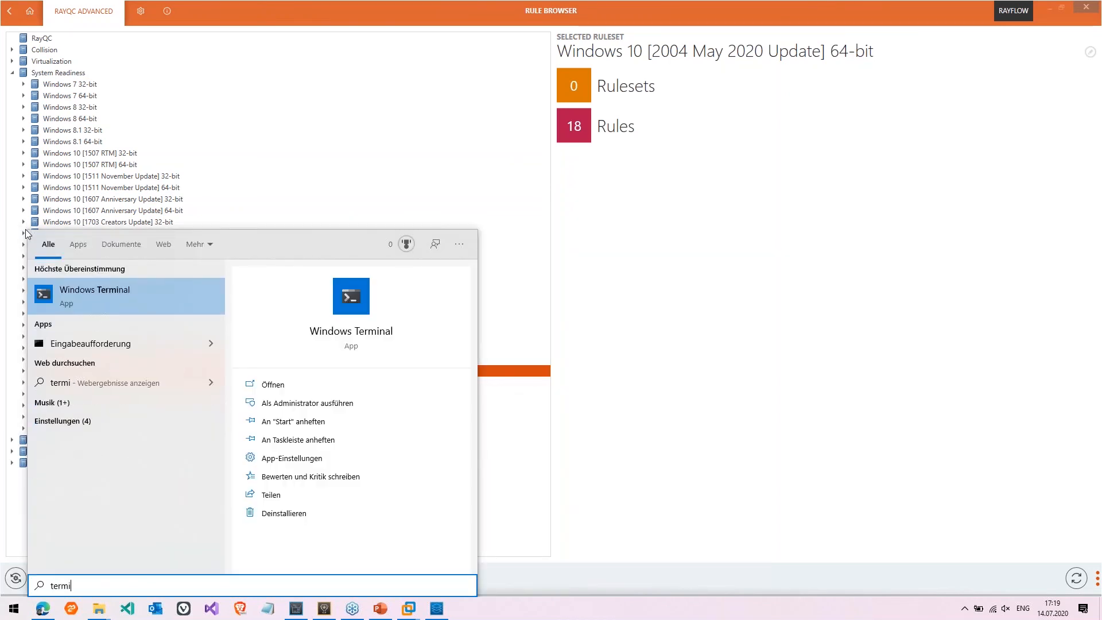
key("Return")
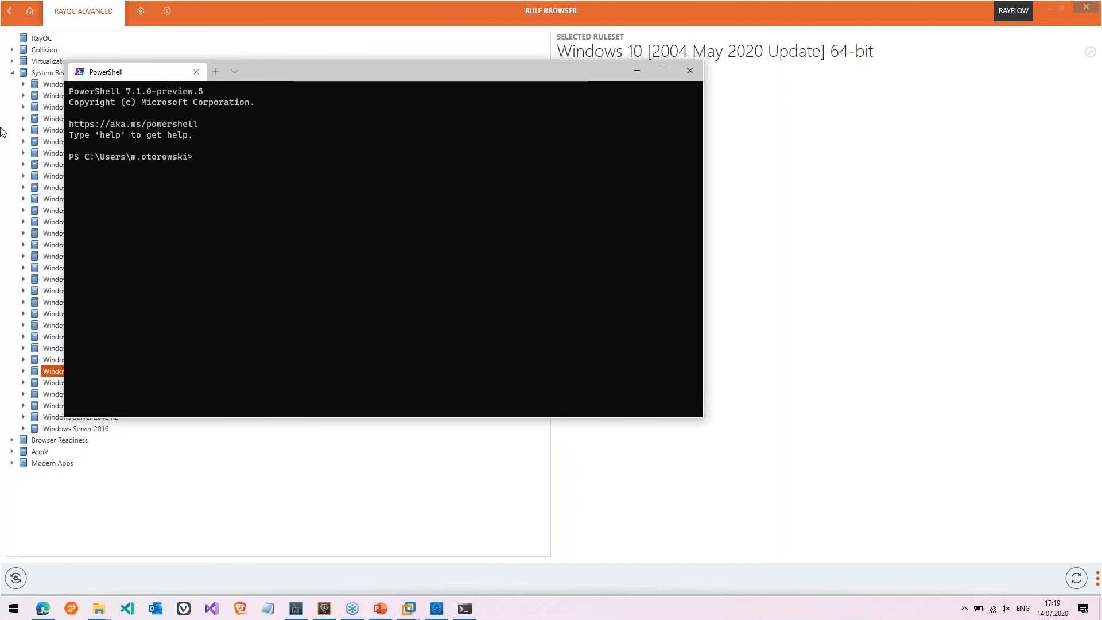
left_click(233, 71)
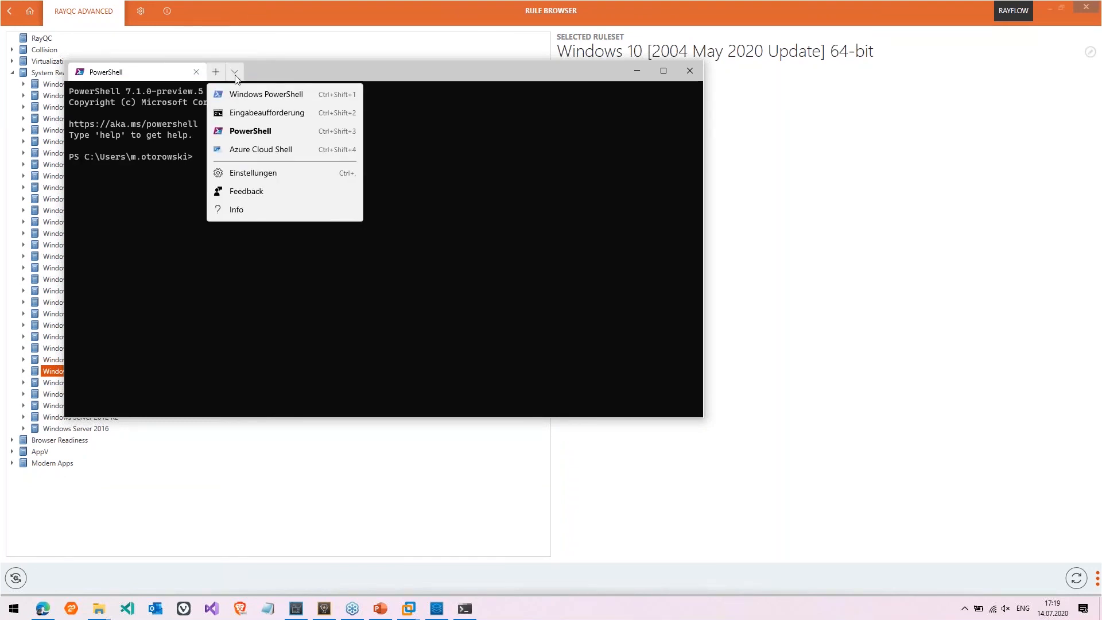
left_click(244, 94)
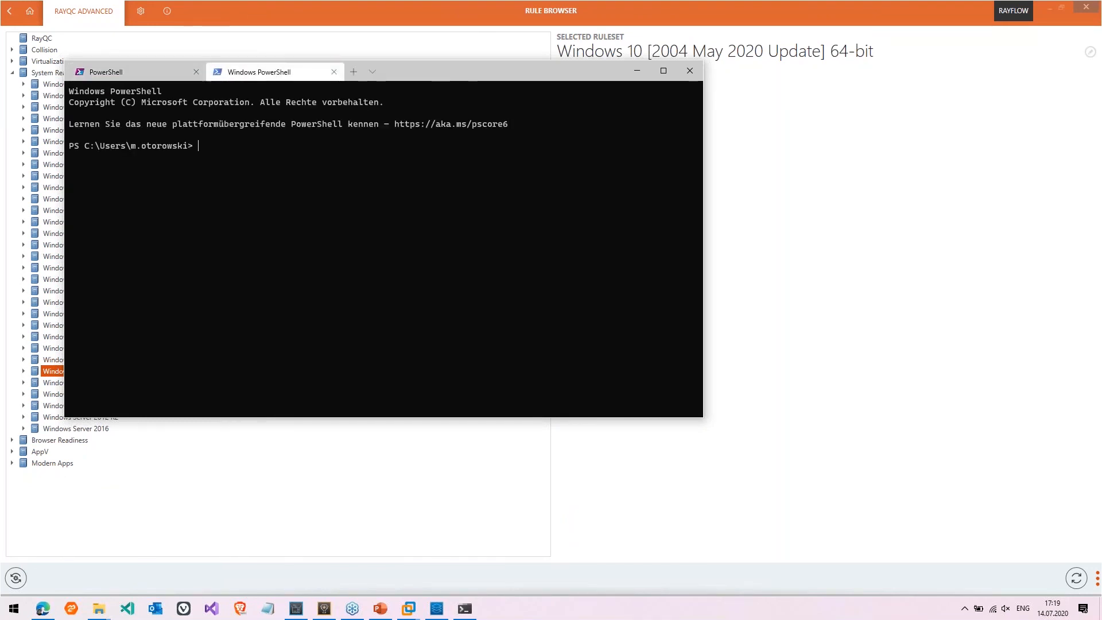
List the RayPackStudio RayQCAdvanced Libs folder with gci, filtered for the Automation DLL
type("gci c:\\pro")
key("Tab")
key("Tab")
type("r")
key("Tab")
key("Tab")
key("Tab")
key("Tab")
key("Tab")
key("Tab")
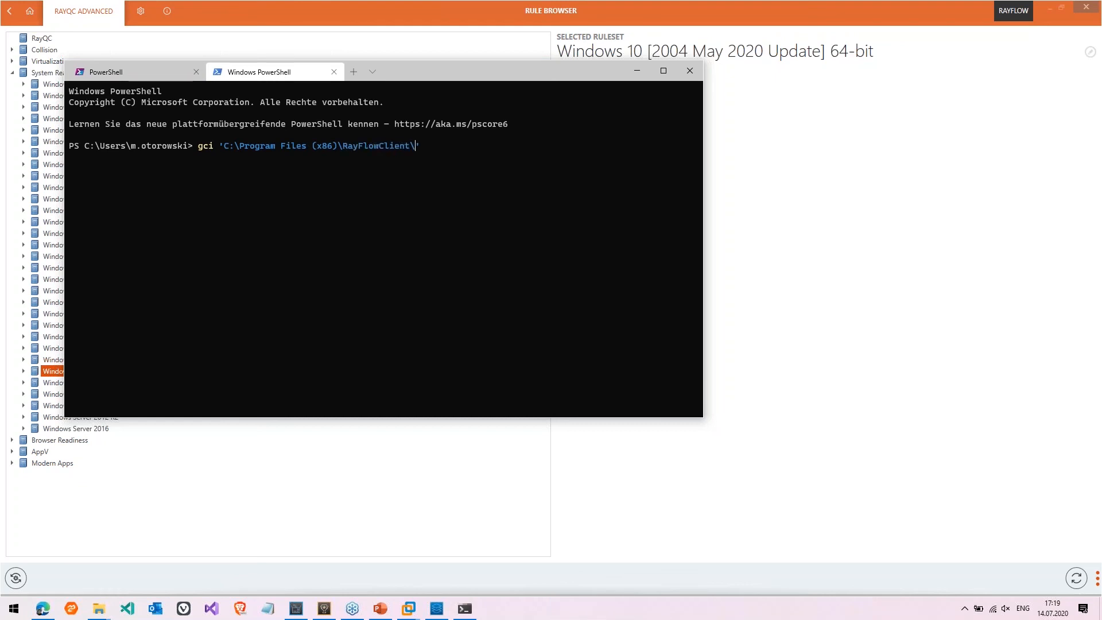
key("BackSpace")
key("BackSpace")
key("BackSpace")
key("BackSpace")
key("BackSpace")
key("BackSpace")
key("BackSpace")
key("BackSpace")
key("BackSpace")
key("BackSpace")
key("BackSpace")
type("F")
key("BackSpace")
type("PackS")
key("Tab")
type("rayq")
key("Tab")
key("Tab")
type("li")
key("Tab")
type("-Filter")
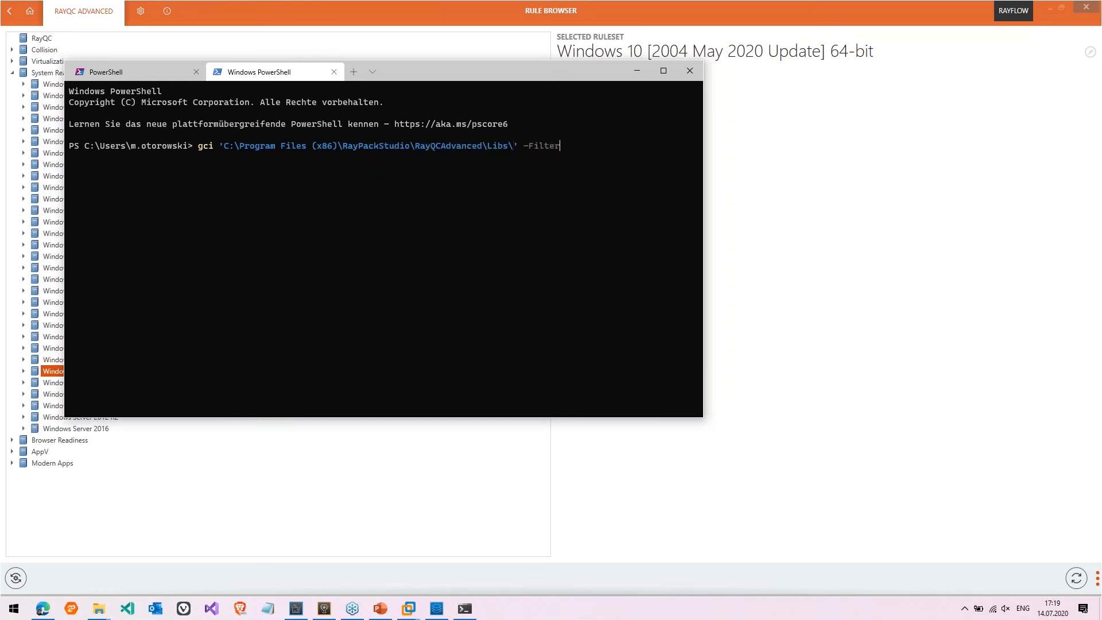
type(" *ayto*")
key("BackSpace")
type("u")
key("Return")
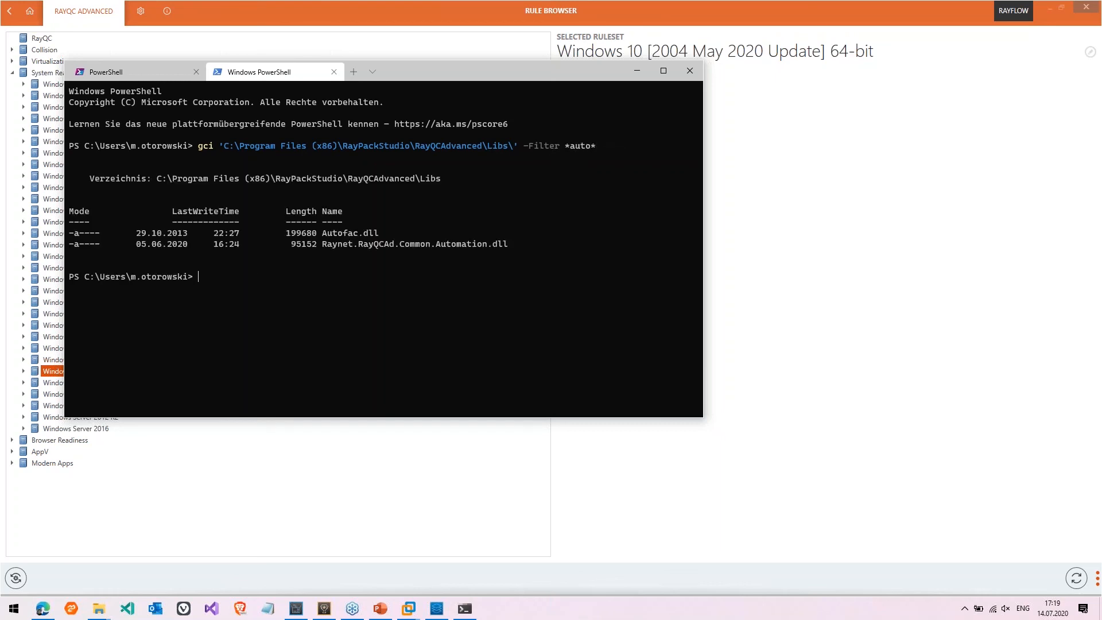
Import-Module the Raynet.RayQCAd.Common.Automation.dll from the copied Libs path
left_click_drag(159, 180, 452, 186)
key("ctrl+c")
type("Import-Module \"")
key("ctrl+v")
type("\"")
key("Return")
key("Up")
key("Left")
type("\\")
type("Raynet.rayq")
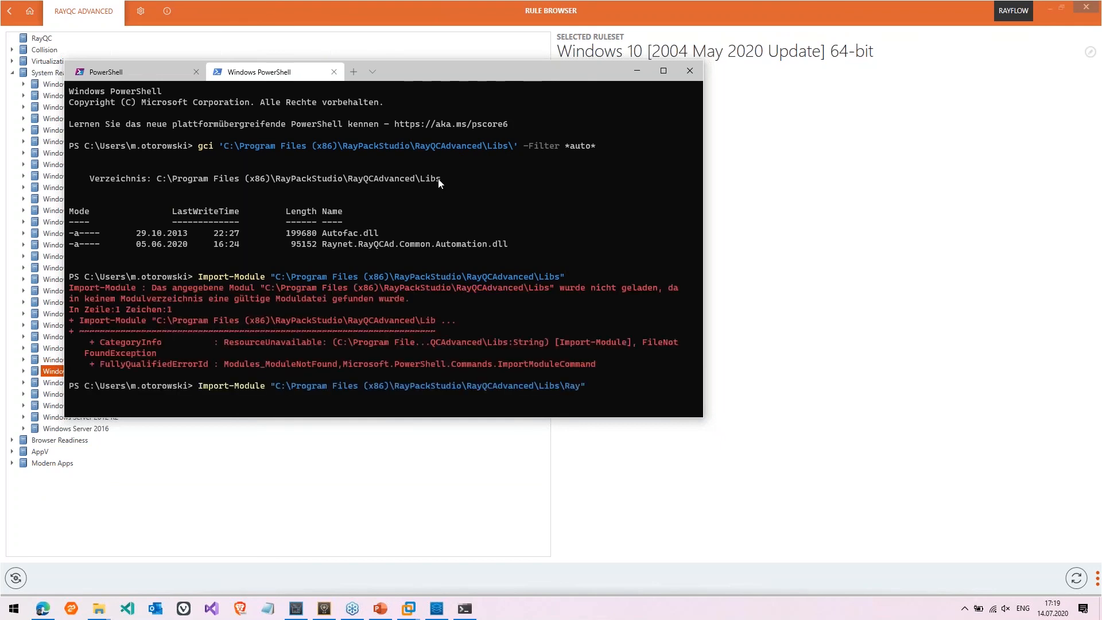
type("cad.common.a")
key("Tab")
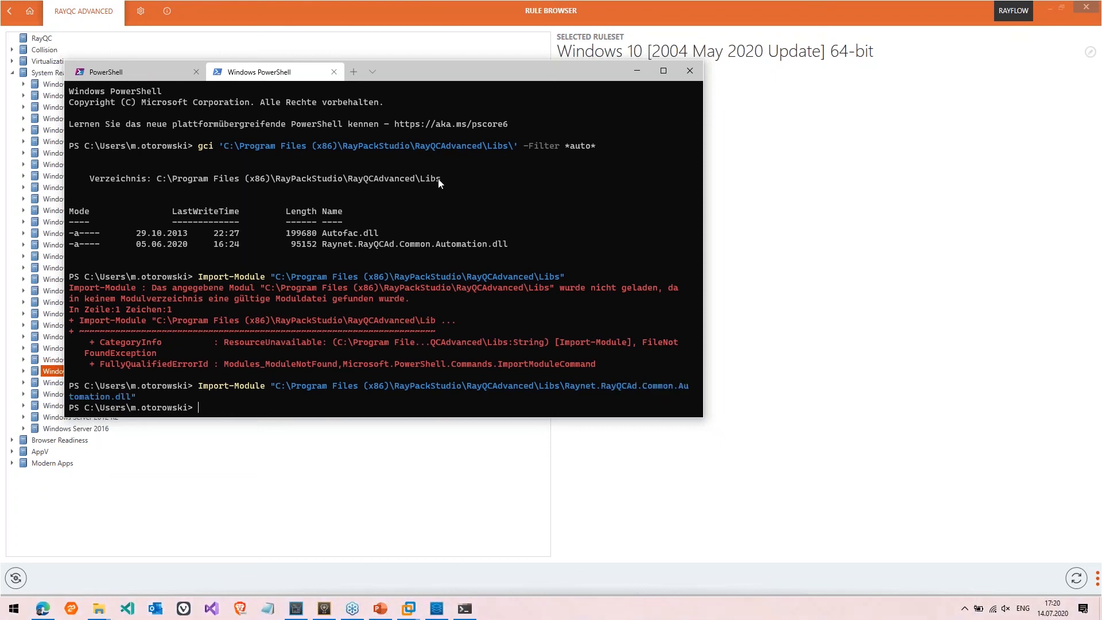
List all rules with Get-Rule -all and load cdbxp_setup_x64_4.5.7.6499.msi via Get-Package
type("Get-Rule -all")
key("Return")
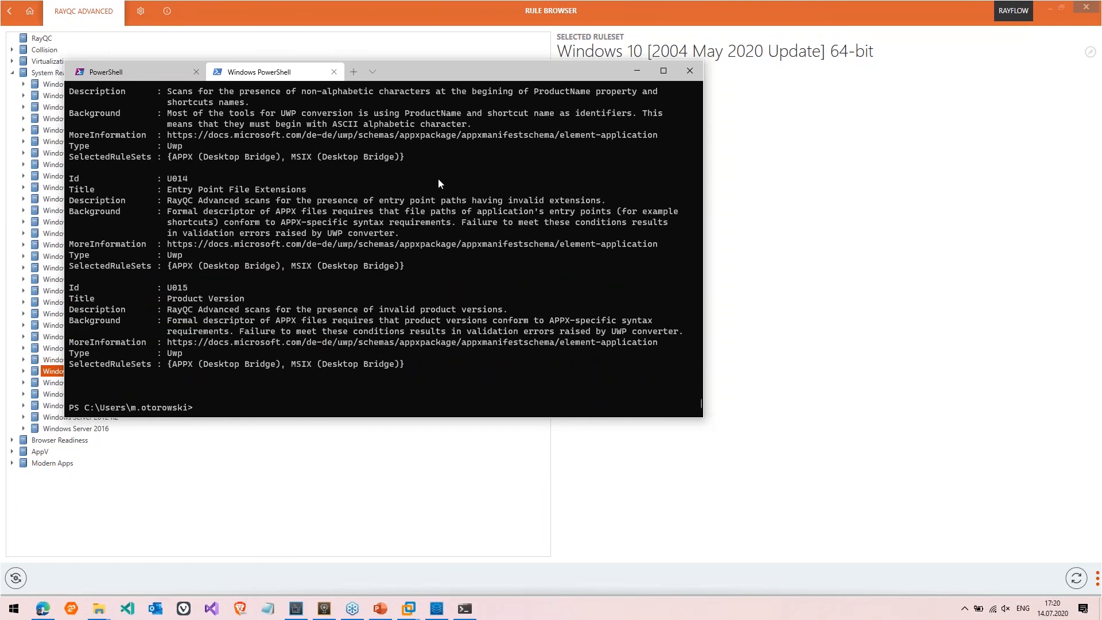
type("Get-Package -Path c:\\we")
key("Tab")
type("pu")
key("Tab")
type("si")
key("Tab")
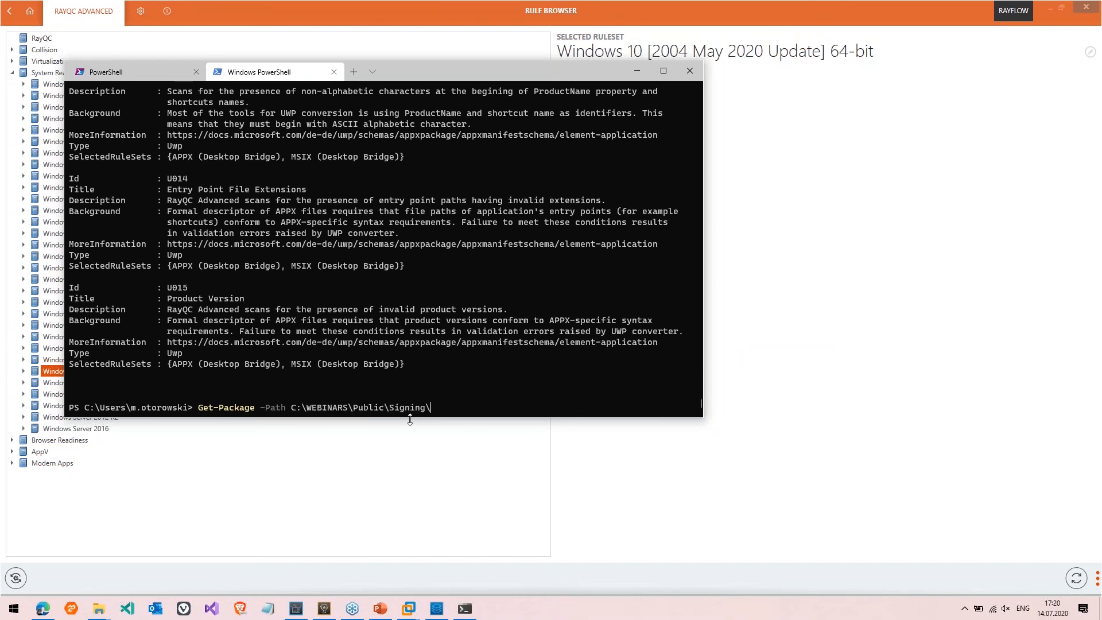
key("Tab")
type("c")
key("Tab")
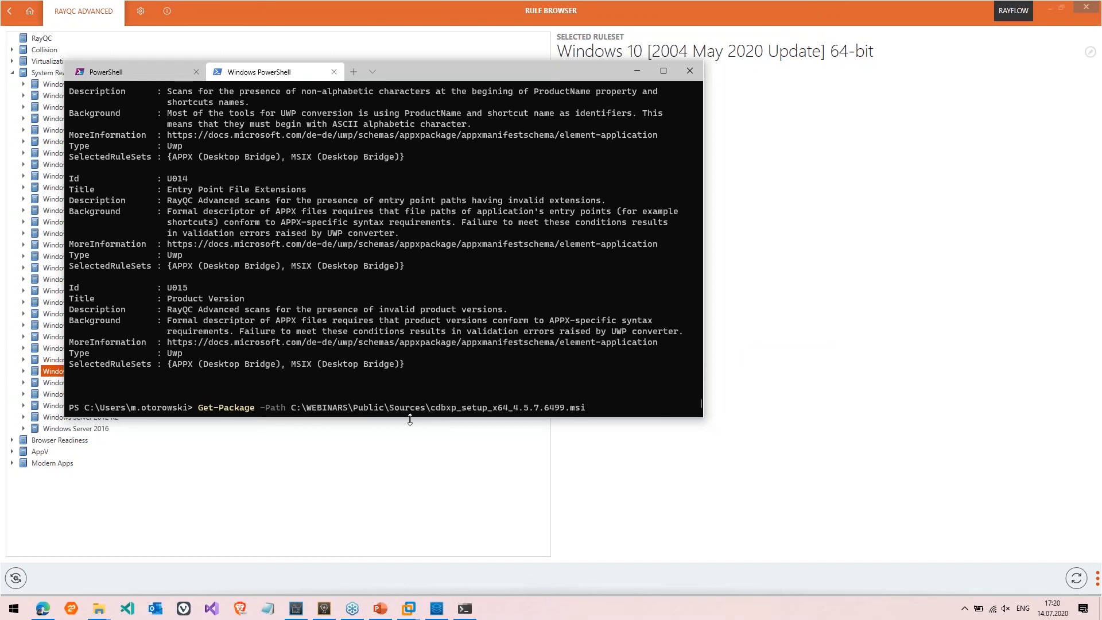
key("Return")
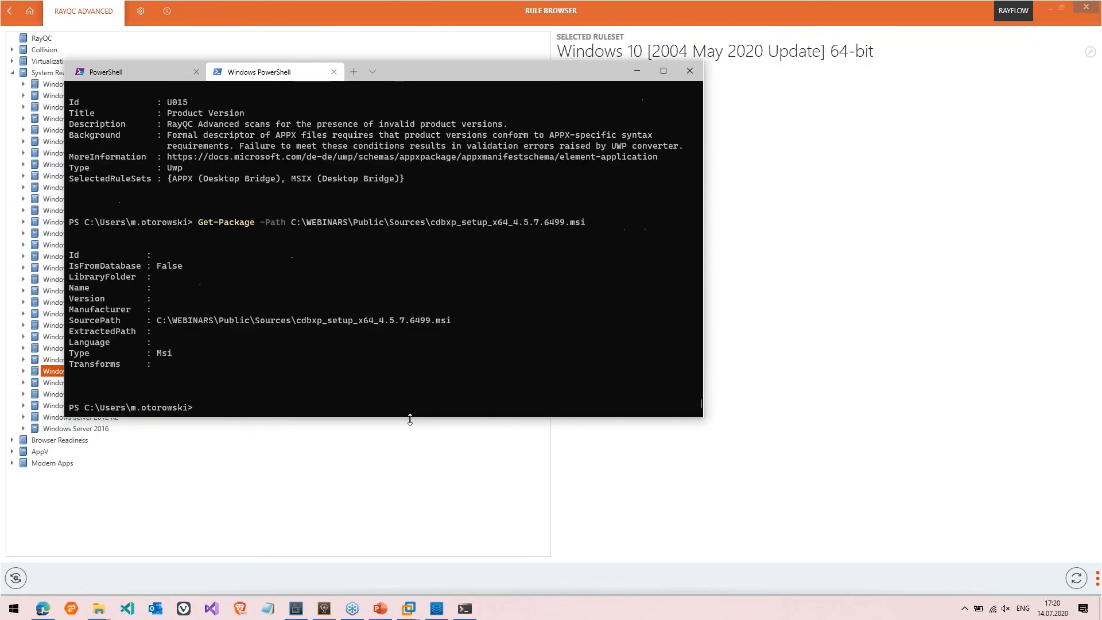
Rerun the Get-Package command, storing the cdbxp package object in $pkg
key("Up")
type("$pkg =")
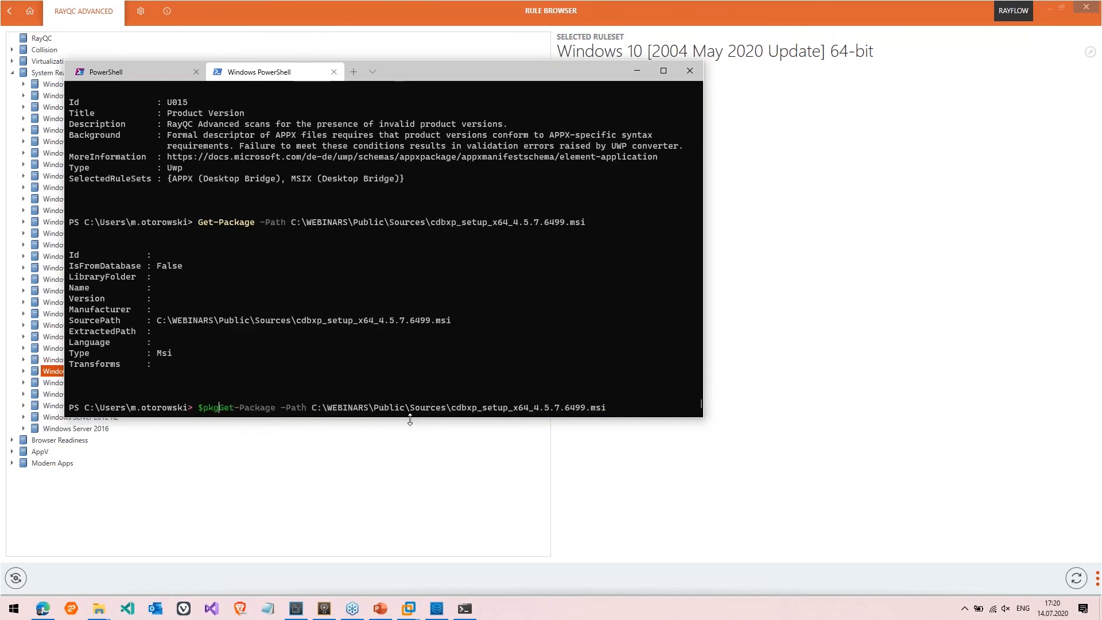
key("Return")
key("Up")
key("Up")
key("Up")
key("Up")
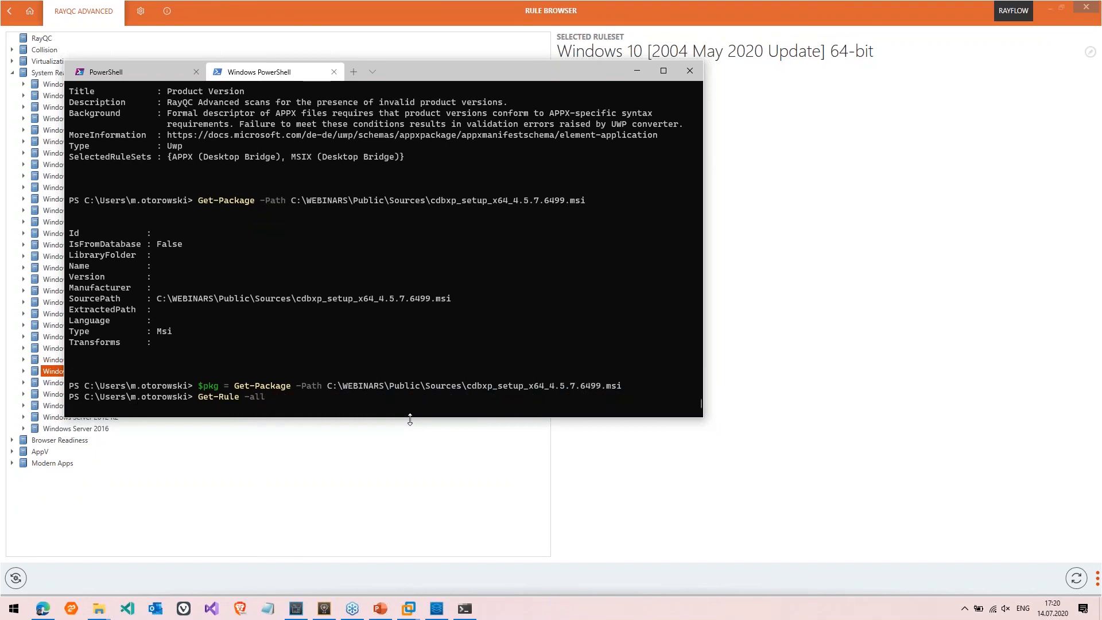
key("Escape")
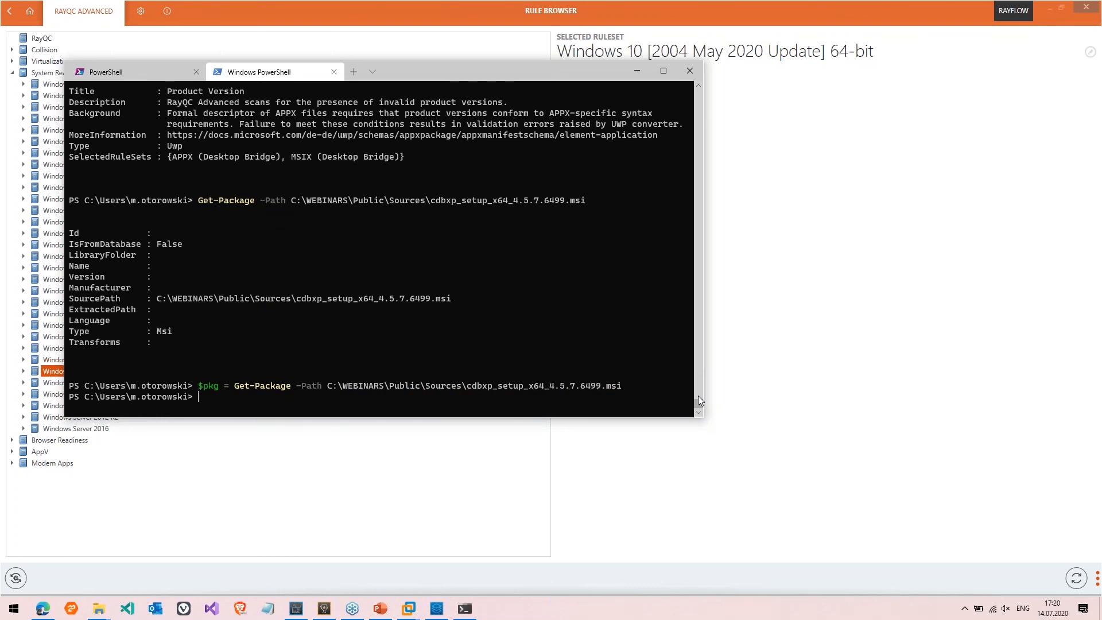
Copy the Windows 7 64-bit rule set name and begin a $rule = Get-Rule command
left_click_drag(699, 402, 698, 363)
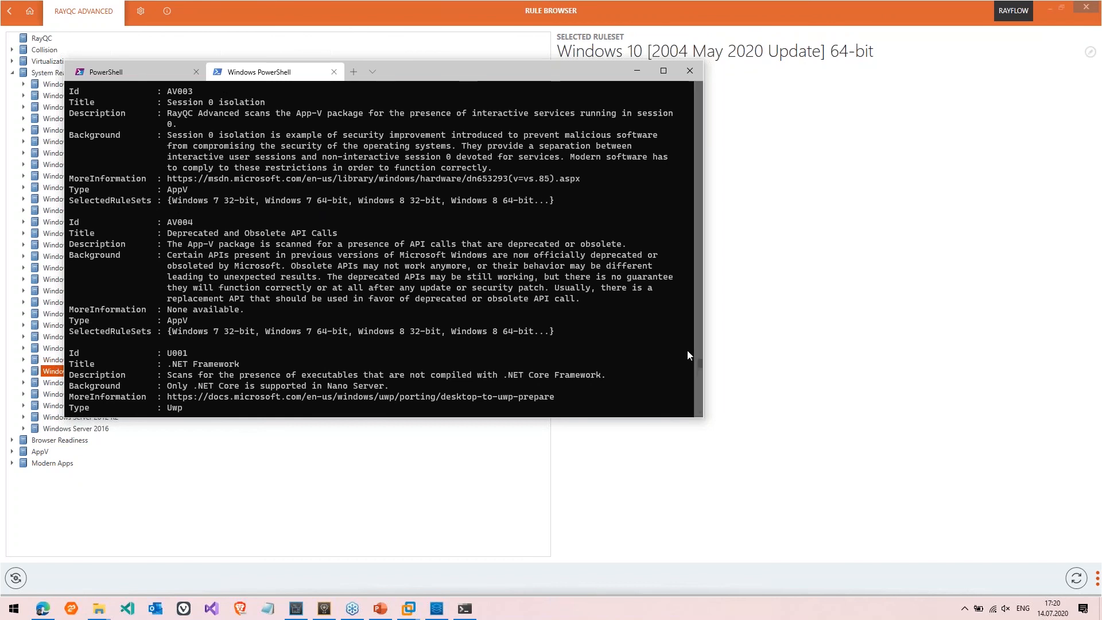
left_click_drag(698, 362, 688, 204)
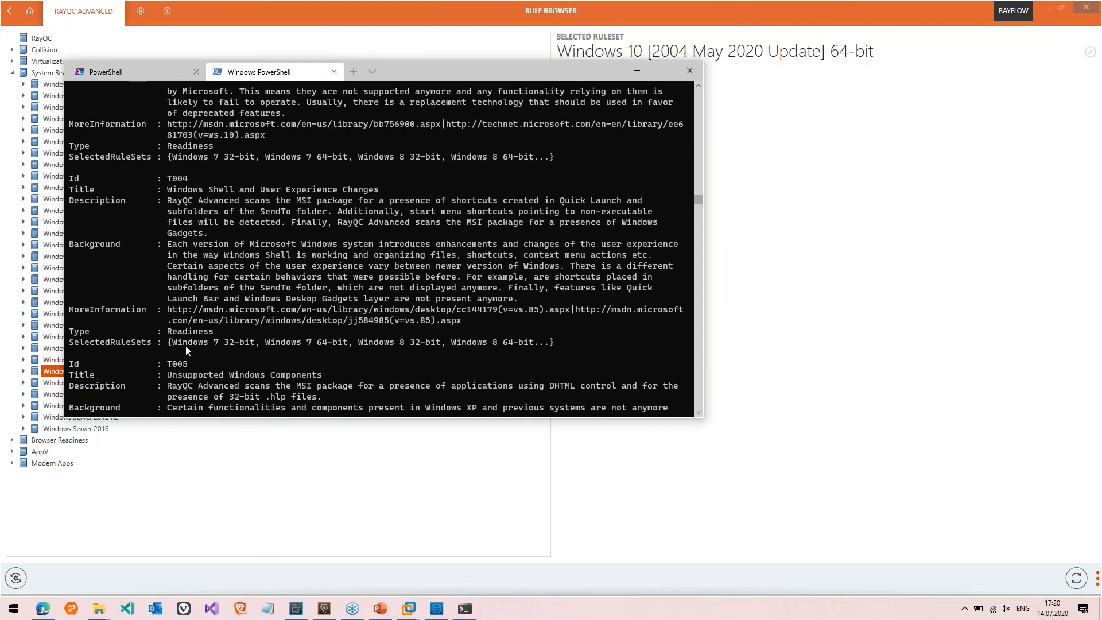
left_click_drag(171, 343, 319, 345)
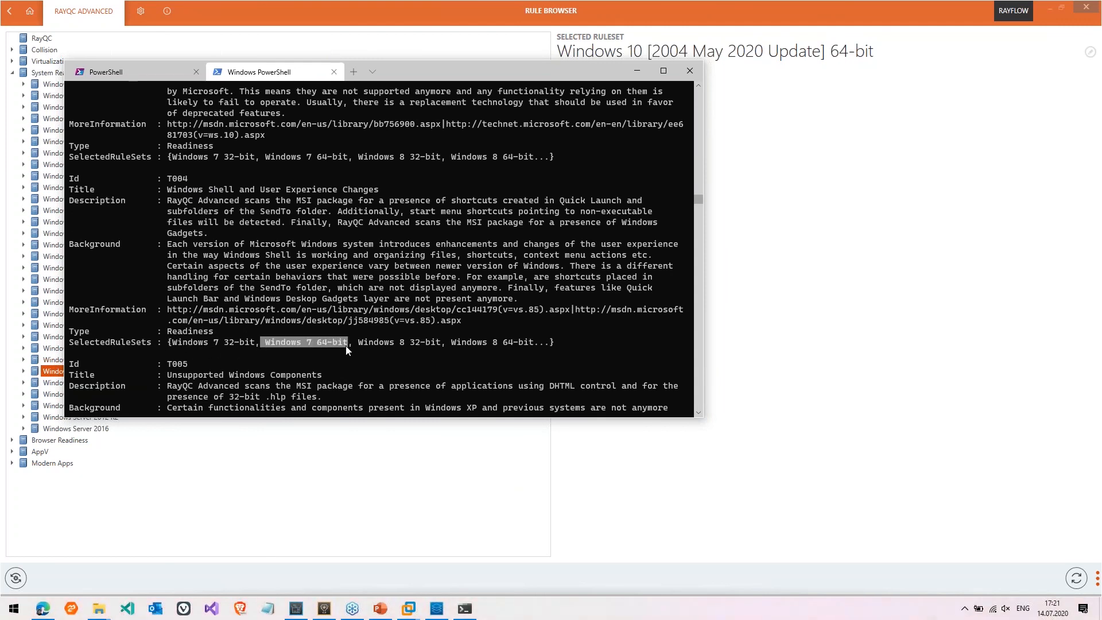
left_click(346, 345)
type("$rule = Getr")
key("BackSpace")
type("-R")
key("Tab")
key("BackSpace")
key("BackSpace")
key("BackSpace")
key("BackSpace")
key("BackSpace")
Load the Windows 7 64-bit rules into $rule and run Start-Test on $pkg with -DoNotAddToDatabase
type("ule -Ru")
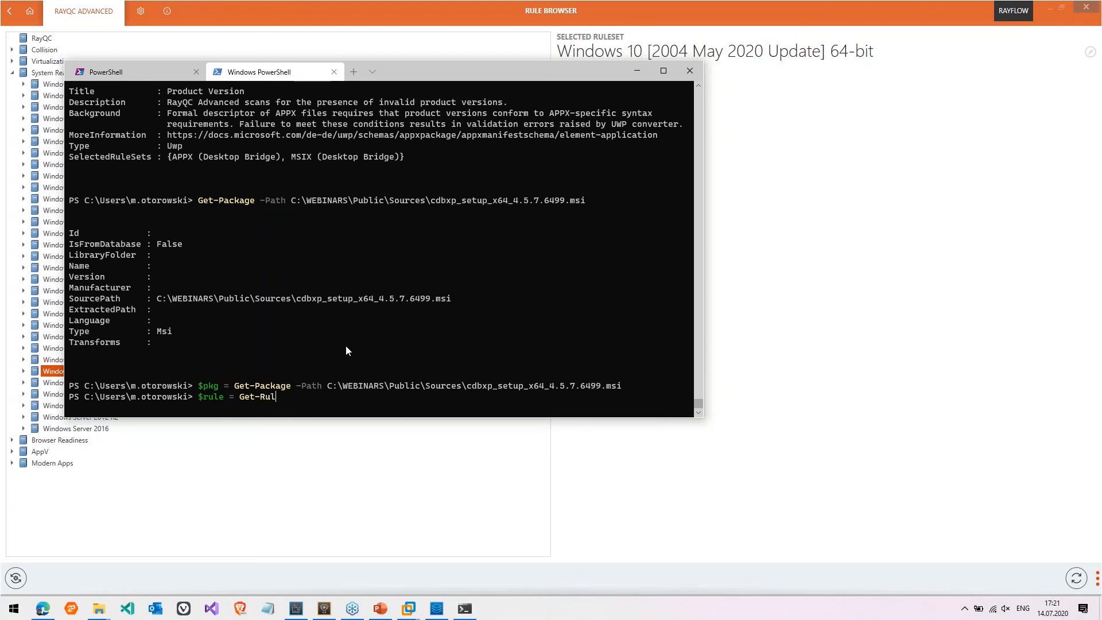
key("Tab")
key("BackSpace")
key("BackSpace")
type("S")
key("Tab")
type("\" Windows 7 64-bit\"")
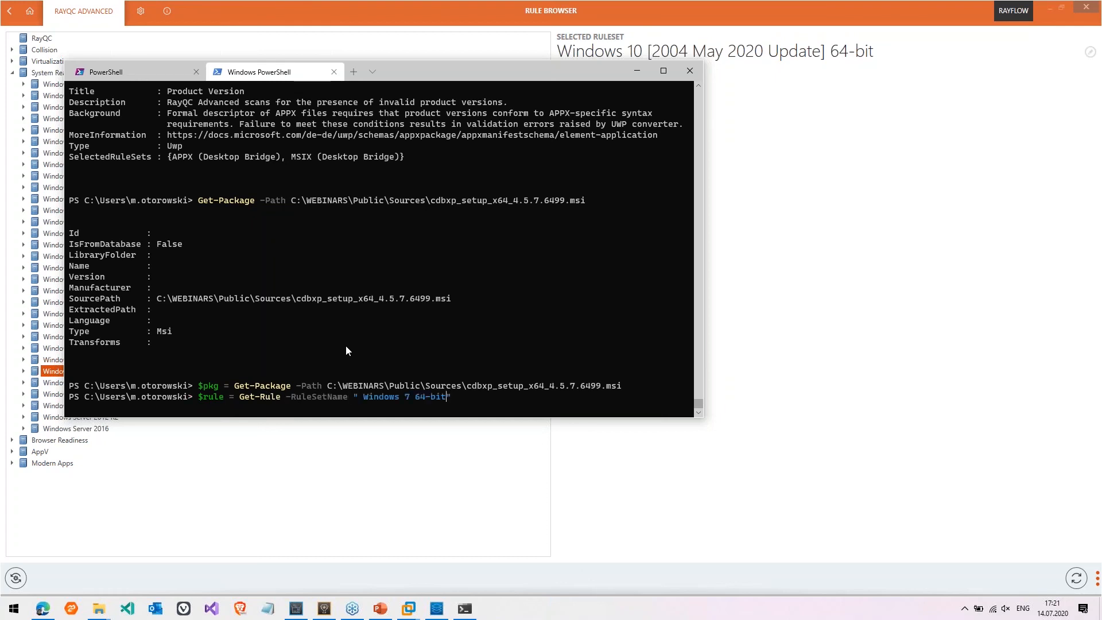
key("ctrl+Left")
key("ctrl+Left")
key("ctrl+Left")
key("ctrl+Left")
key("BackSpace")
key("Return")
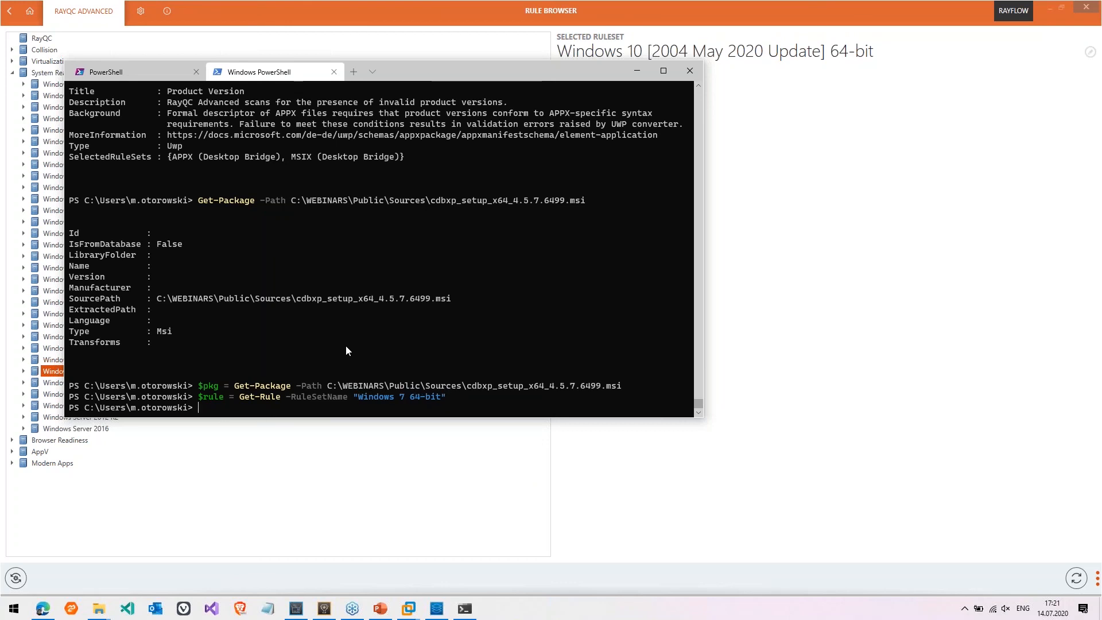
type("$result = Start-Test -Rules ")
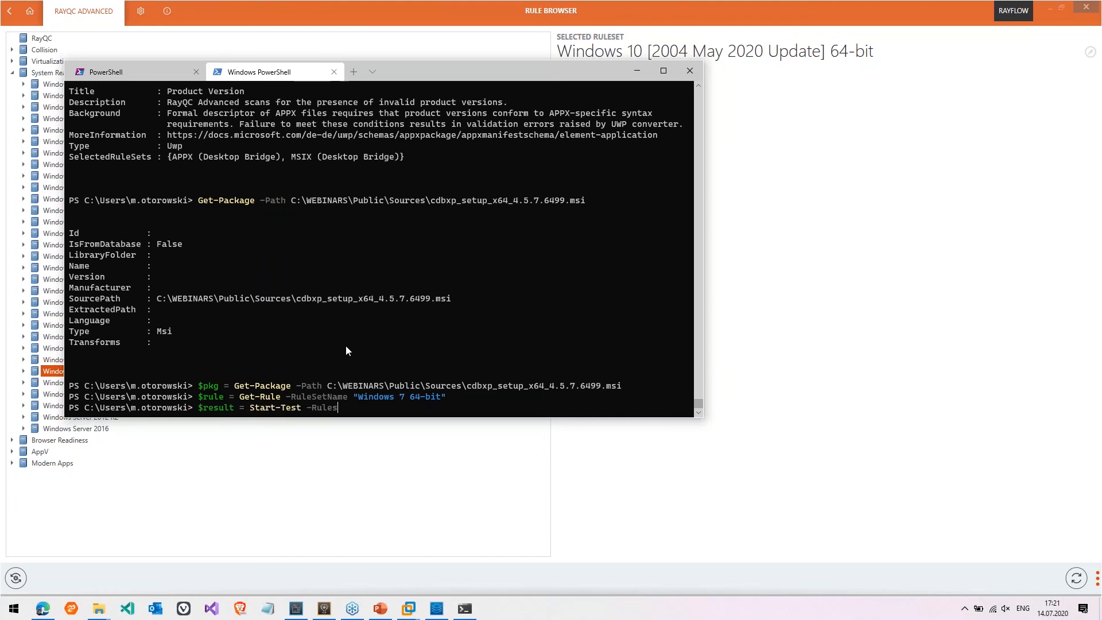
type("$rule -Source $pkg -DoNotAddToDatabase")
key("Return")
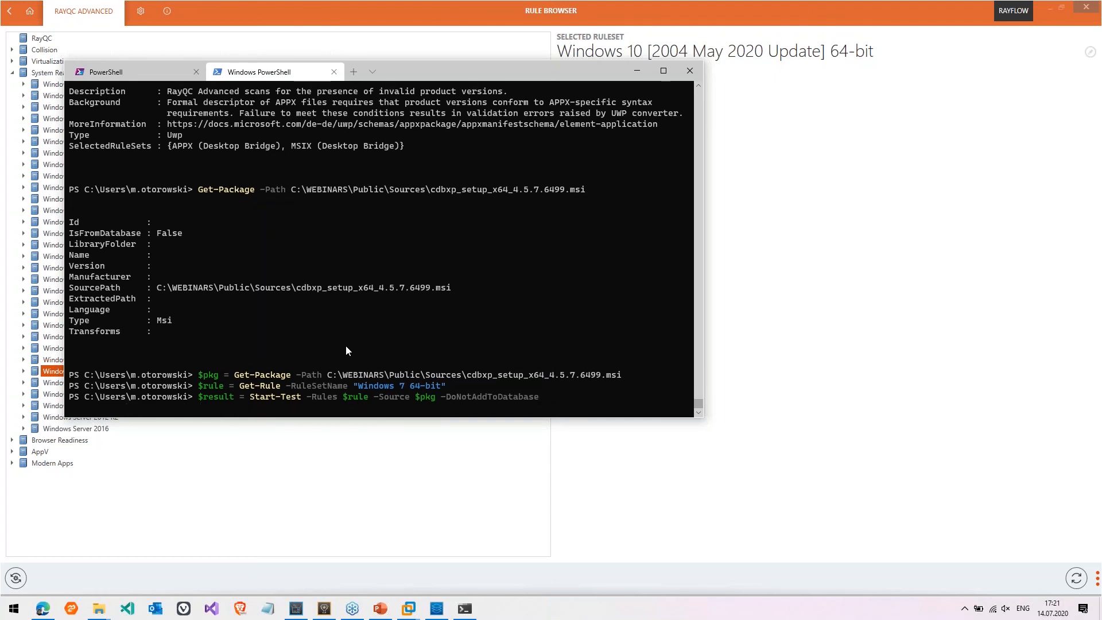
Print $result and scroll through the TestSuiteResult XML showing unsigned cdbxpp.resources.dll issues and passed T001 and T013
type("$result")
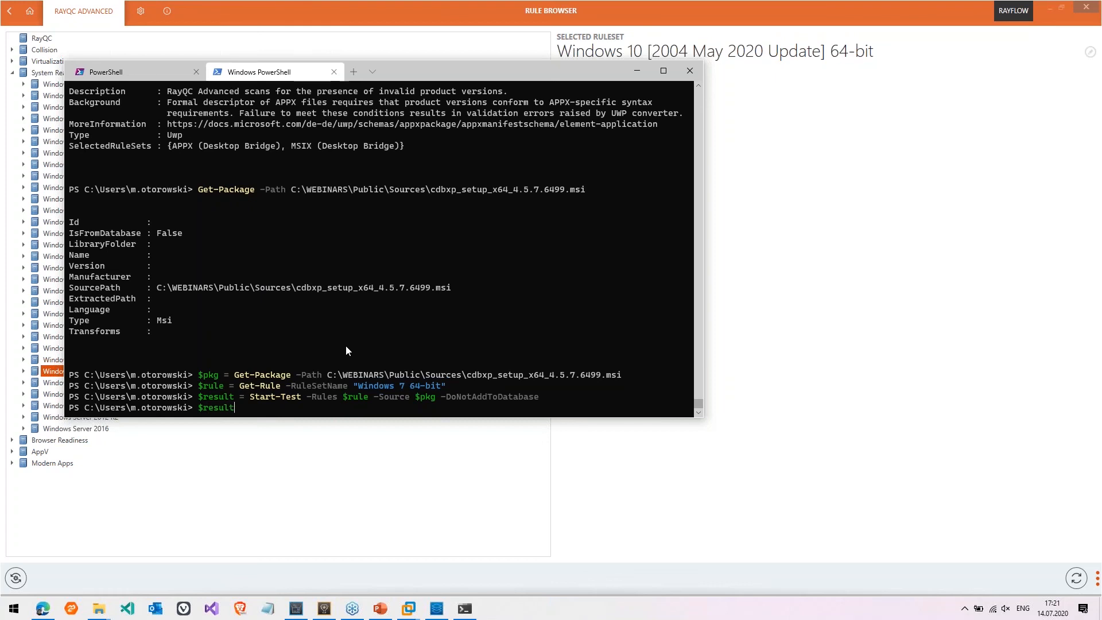
key("Return")
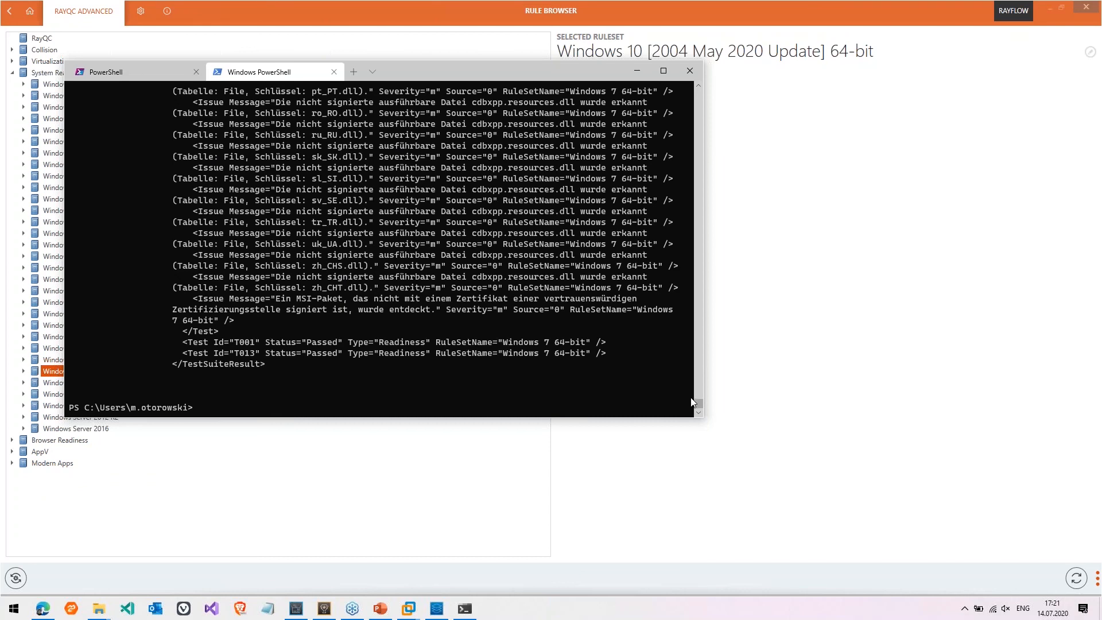
left_click_drag(697, 401, 699, 392)
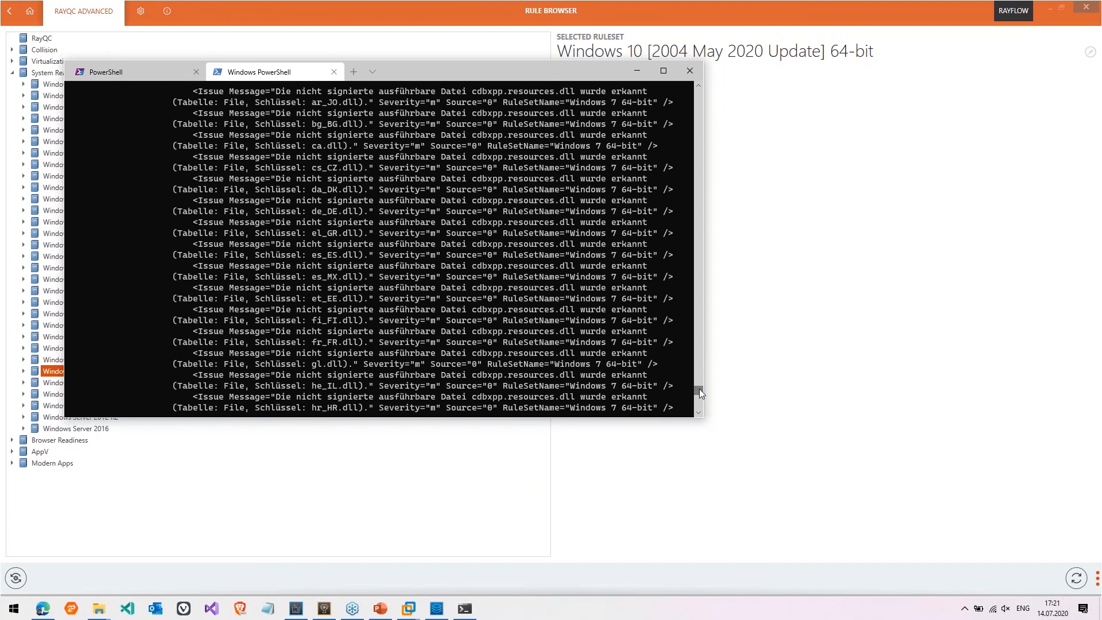
left_click_drag(699, 390, 700, 400)
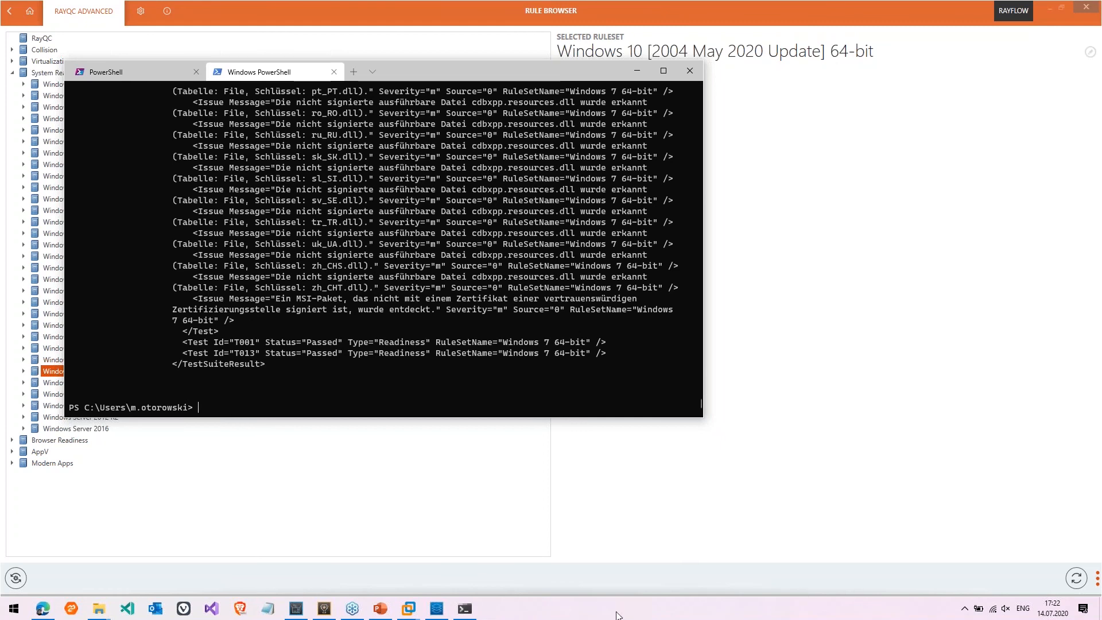
Bring the EN_RayPack Studio_Webinar.pptx deck forward and go to slide 10, Roadmap
mouse_move(382, 609)
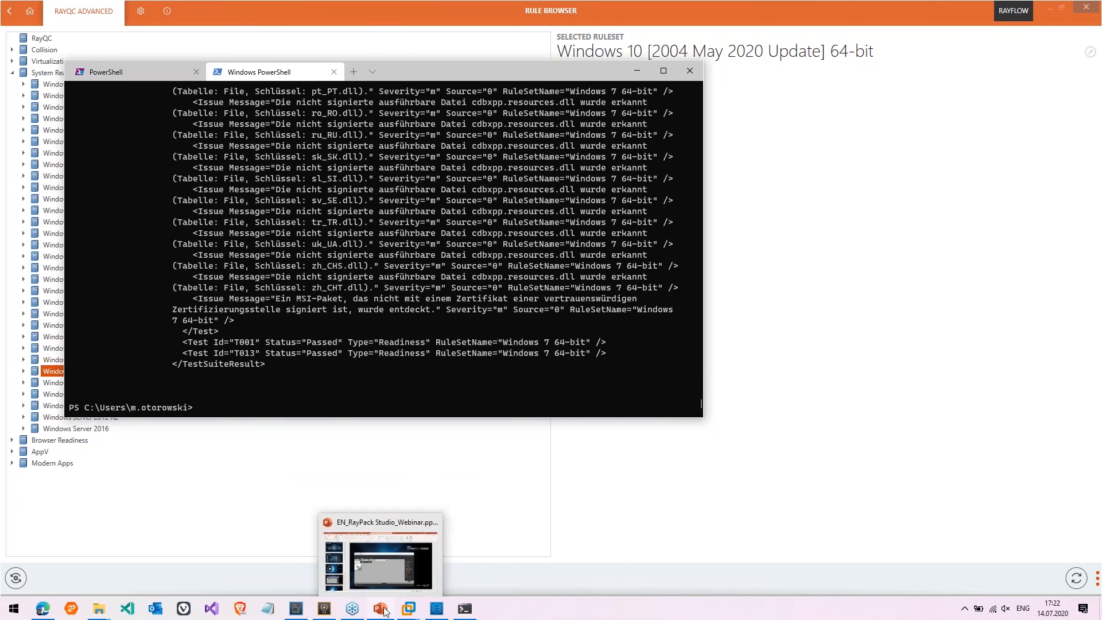
left_click(384, 609)
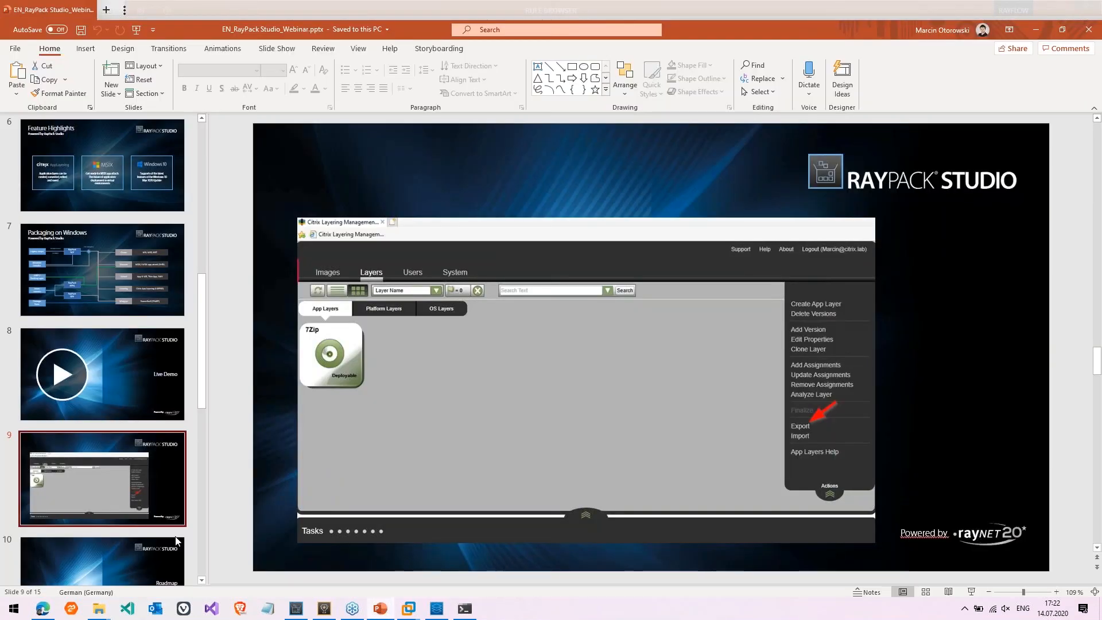
left_click(146, 550)
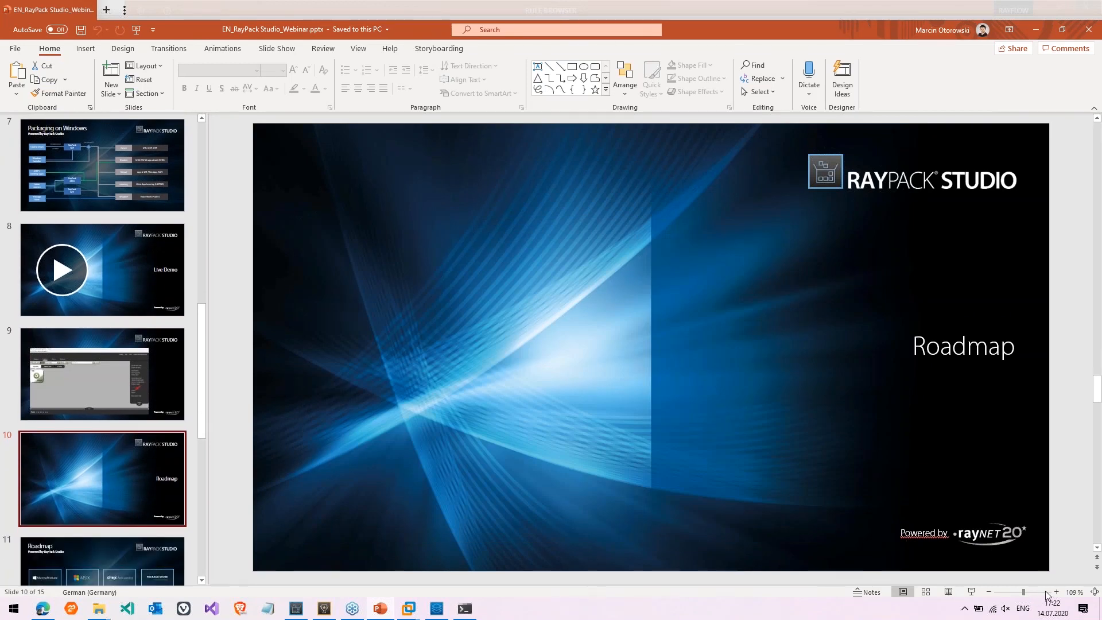